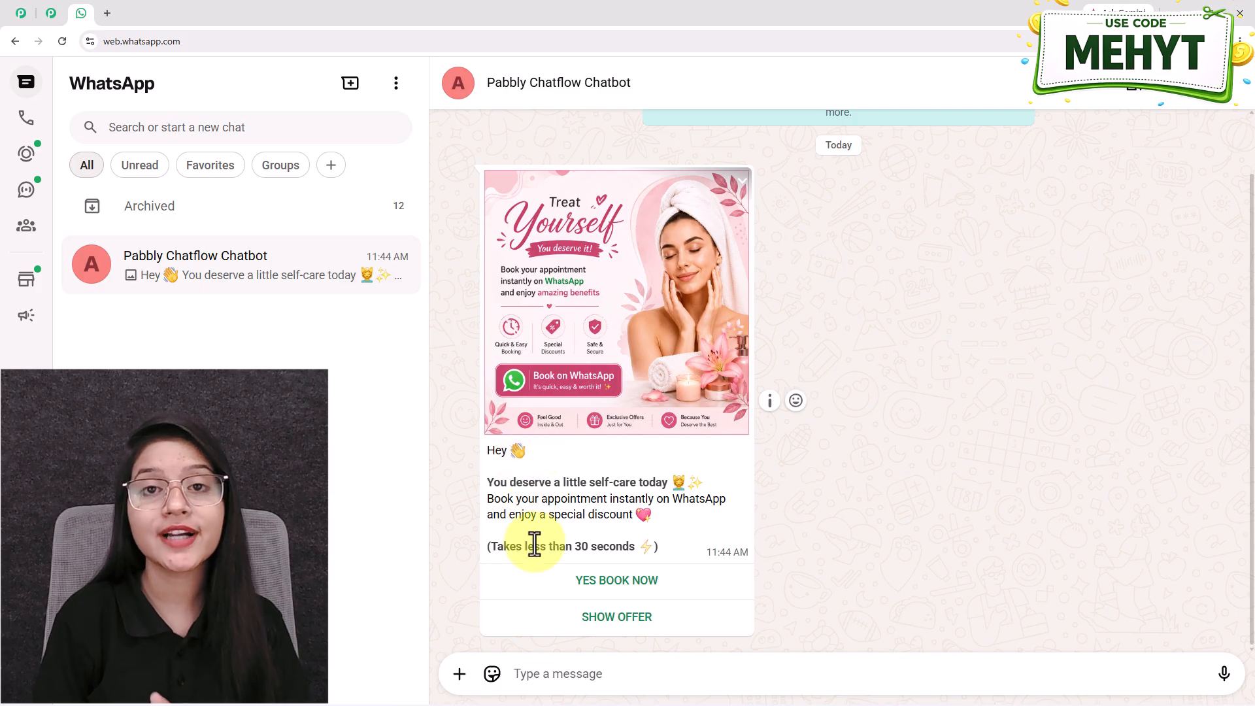
Reply YES BOOK NOW and send the customer's full name to the salon bot
{"action": "left_click", "coordinate": [629, 592]}
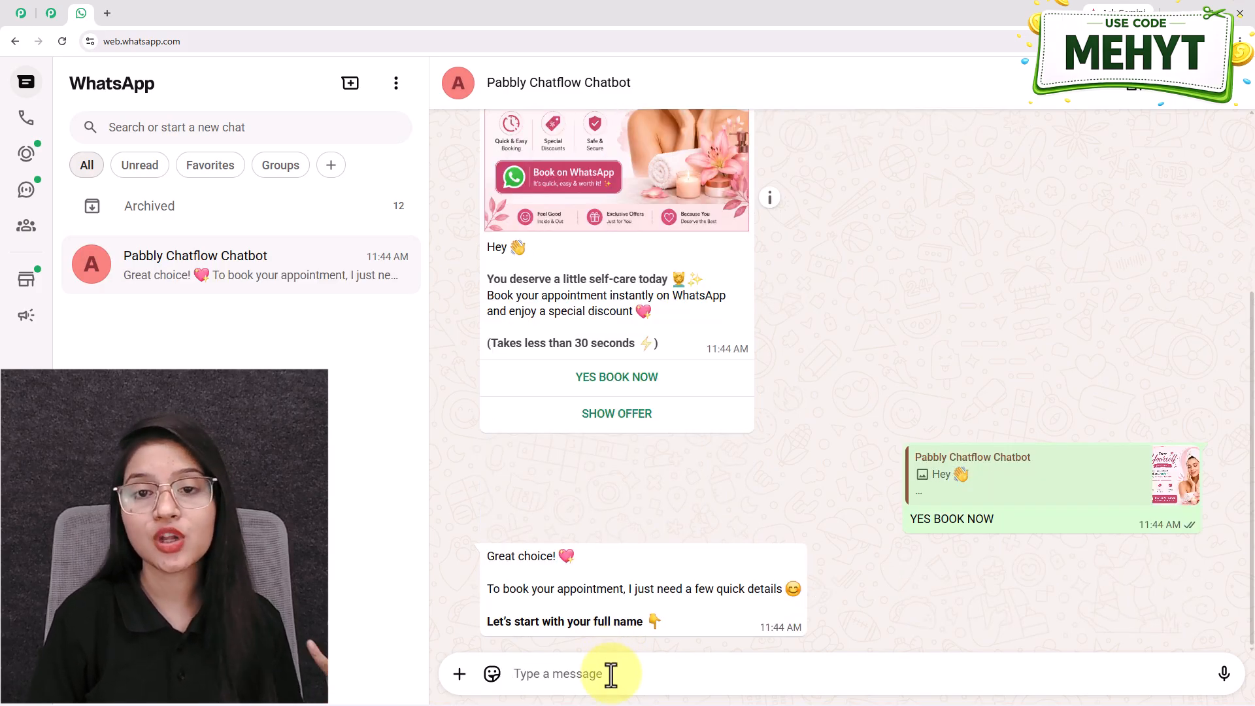
{"action": "key", "text": "Return"}
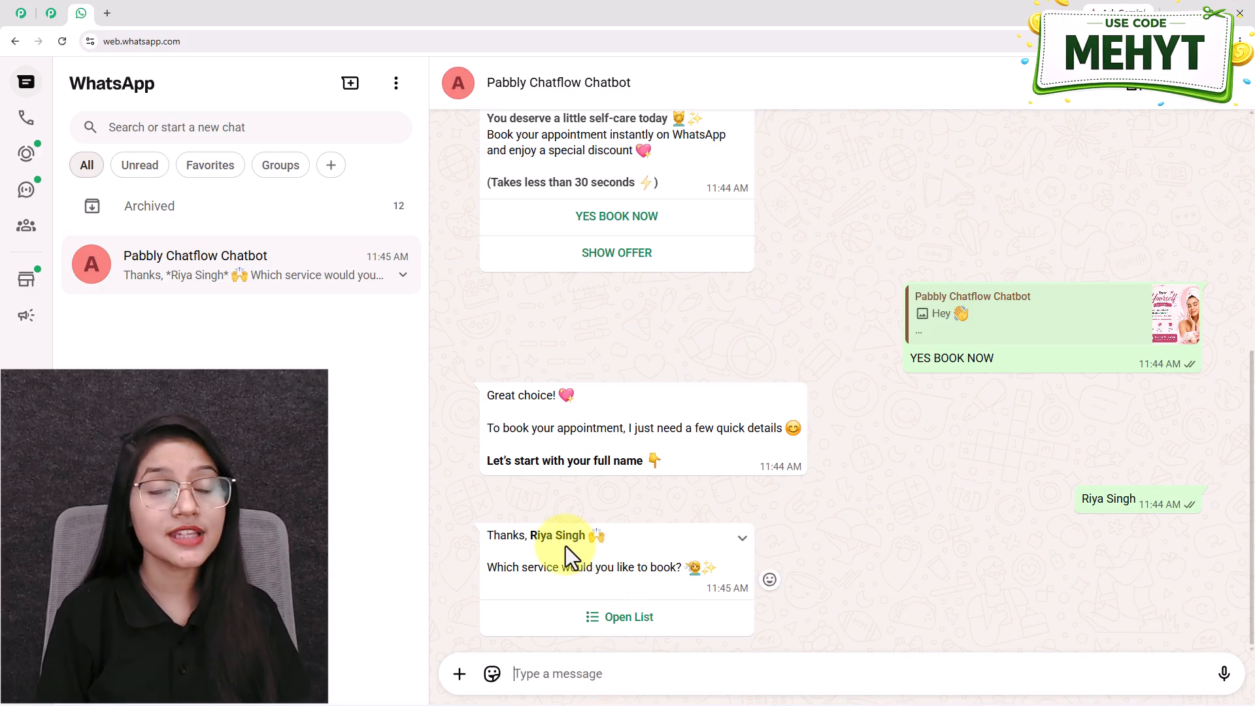
Choose Facial from the salon services list and send it to the bot
{"action": "left_click_drag", "start_coordinate": [531, 534], "coordinate": [545, 537]}
{"action": "left_click", "coordinate": [622, 618]}
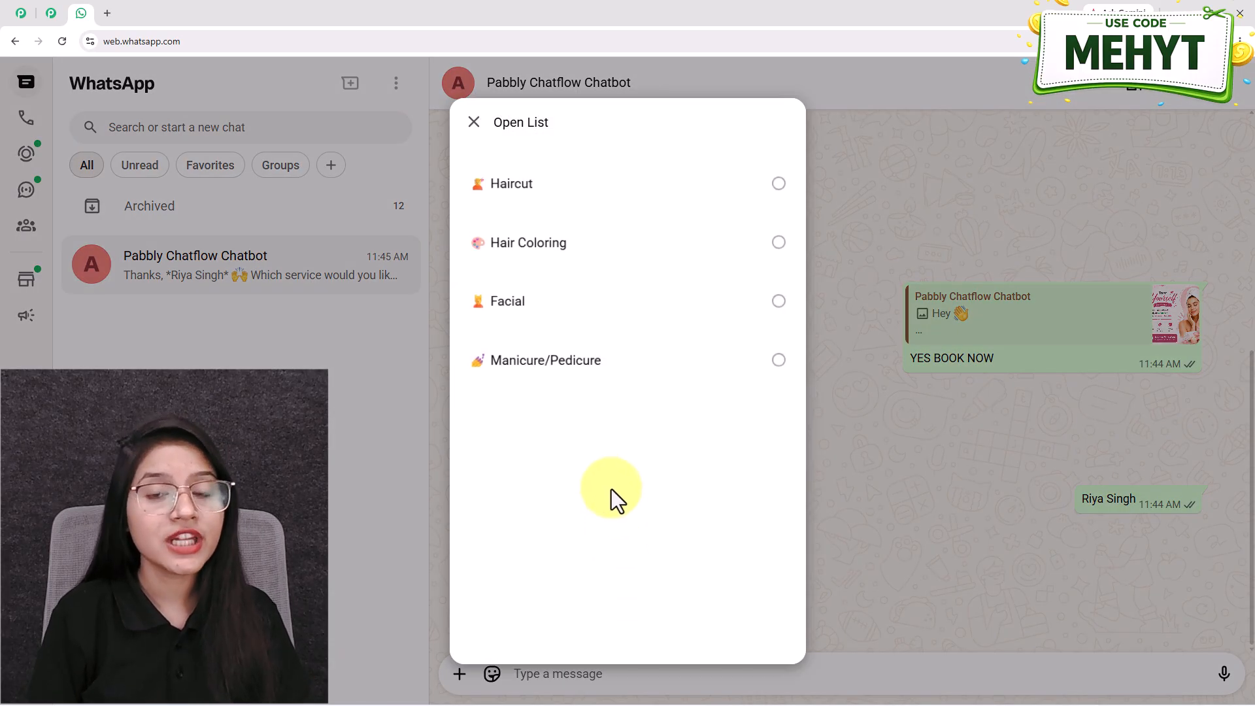
{"action": "left_click", "coordinate": [575, 311]}
{"action": "left_click", "coordinate": [753, 618]}
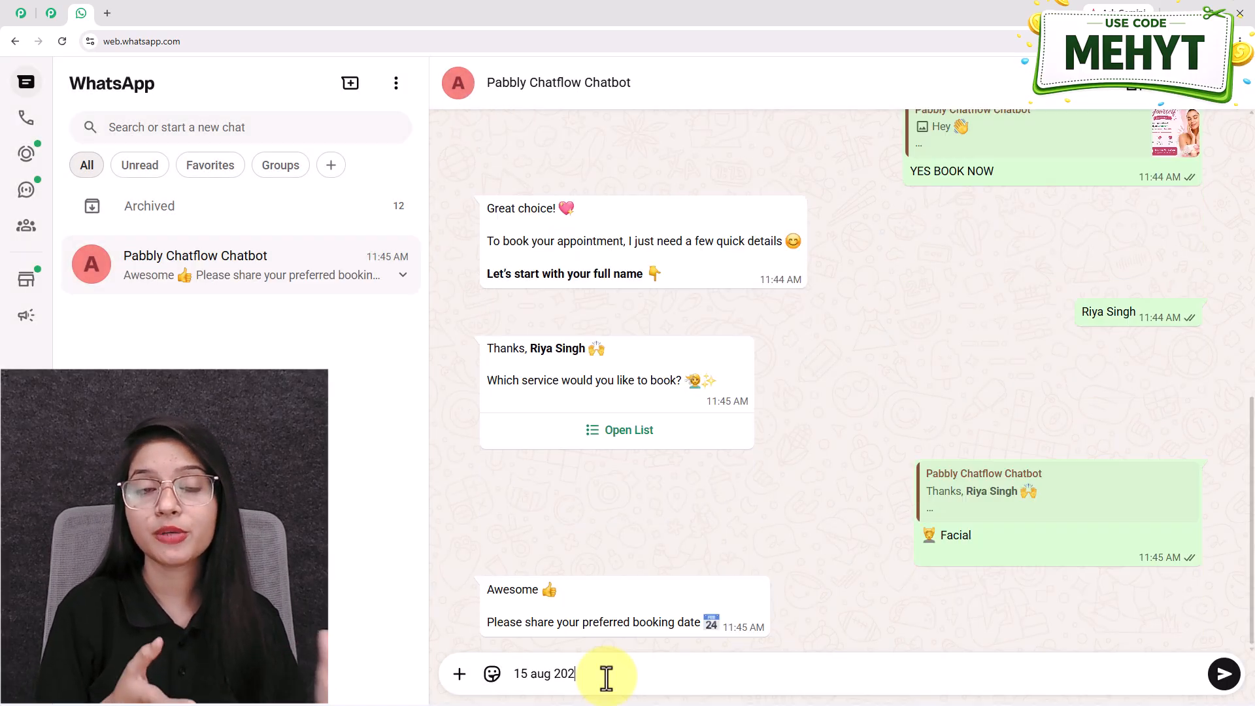
Send the booking date 15 aug 2026, the time 02:00 P.M. and the contact number
{"action": "type", "text": "6"}
{"action": "key", "text": "Return"}
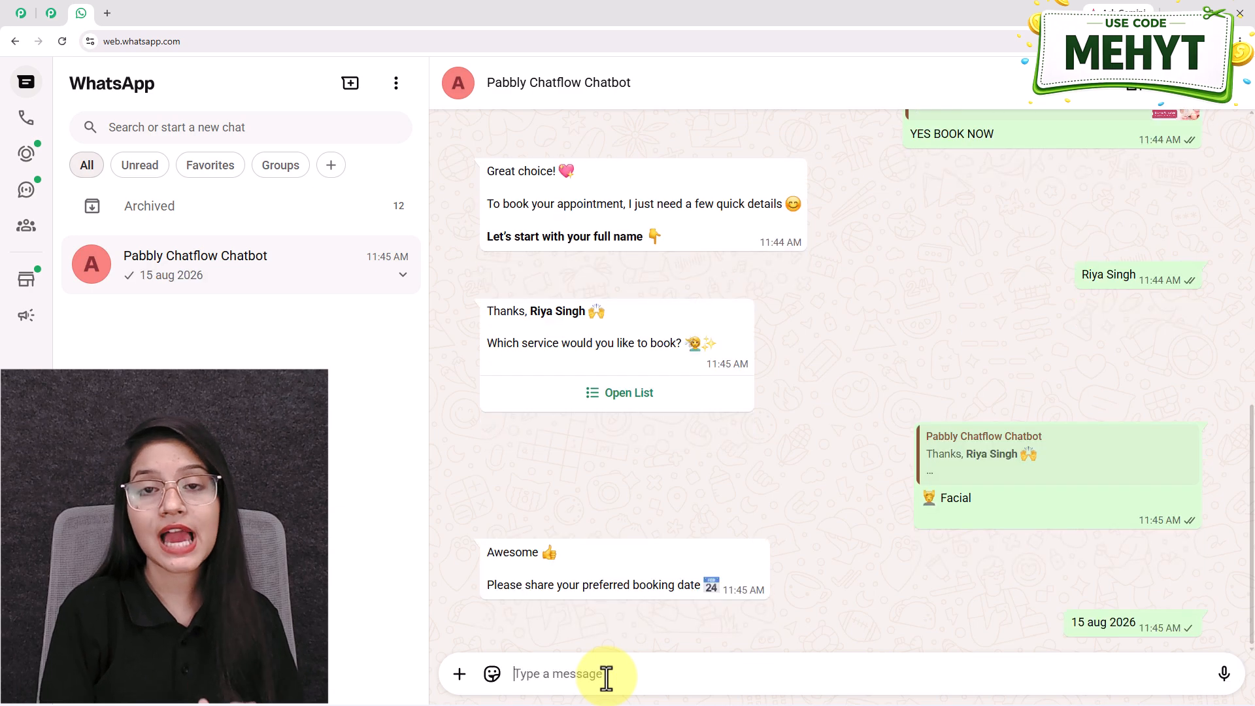
{"action": "type", "text": "02:00 P.M."}
{"action": "key", "text": "Return"}
{"action": "type", "text": "999999999999"}
{"action": "key", "text": "Return"}
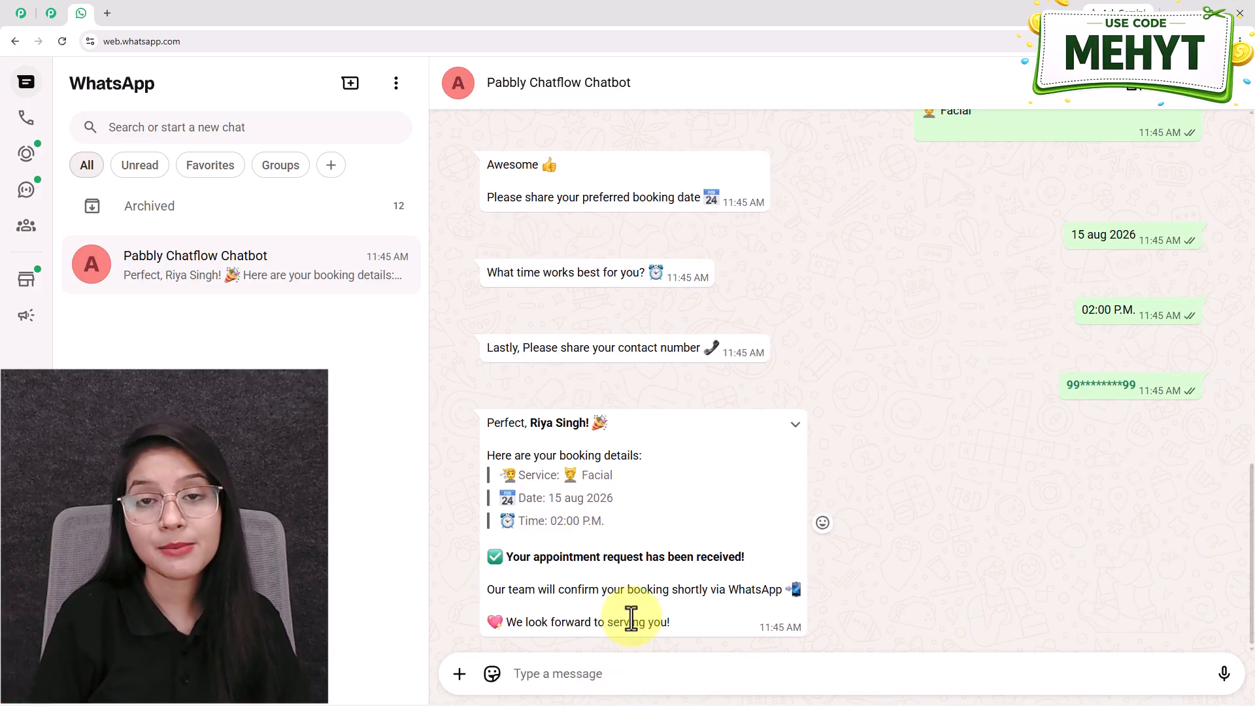
{"action": "scroll", "coordinate": [722, 549], "scroll_direction": "up", "scroll_amount": 10}
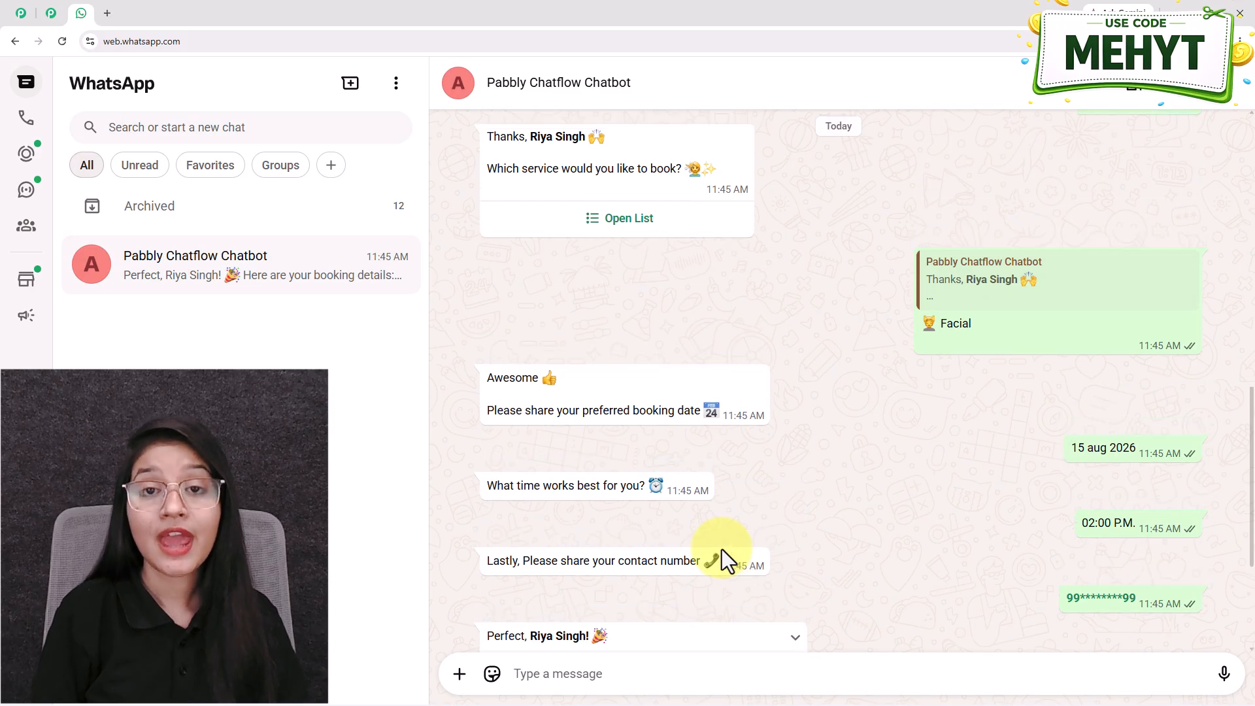
{"action": "scroll", "coordinate": [721, 549], "scroll_direction": "up", "scroll_amount": 2}
Ask the bot for the special offer by tapping SHOW OFFER
{"action": "left_click", "coordinate": [650, 313]}
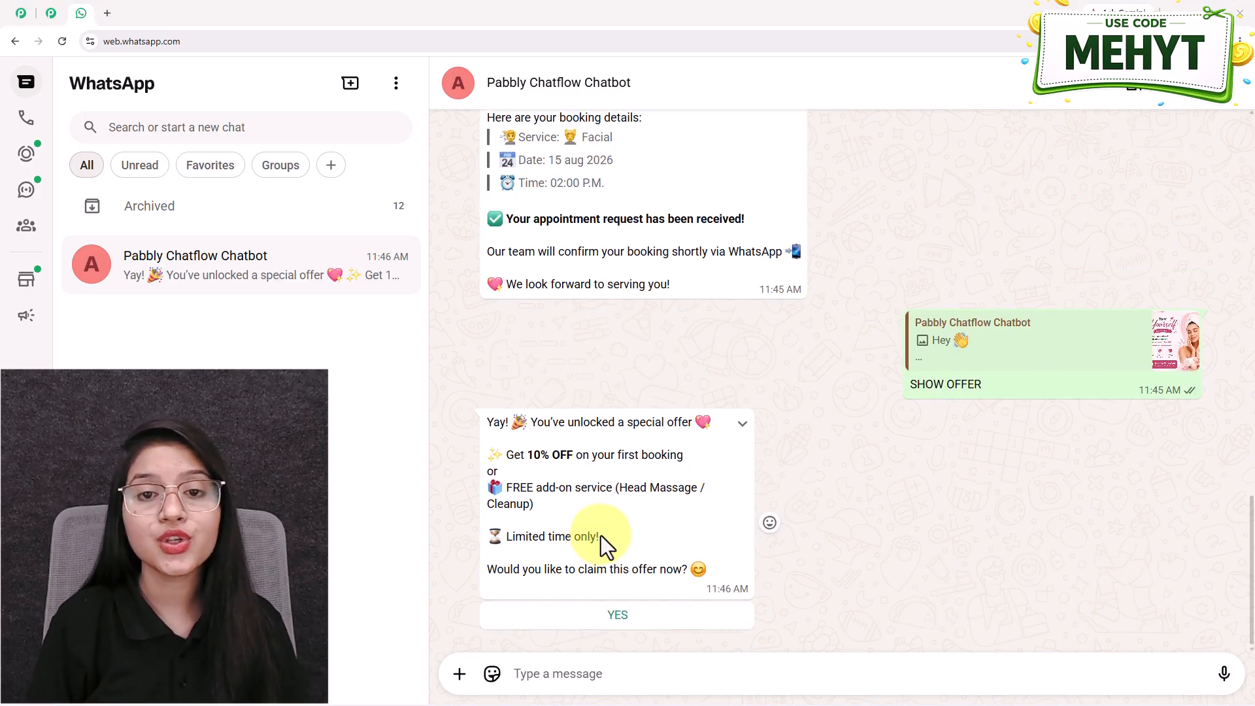
{"action": "scroll", "coordinate": [599, 536], "scroll_direction": "up", "scroll_amount": 7}
{"action": "scroll", "coordinate": [596, 538], "scroll_direction": "up", "scroll_amount": 9}
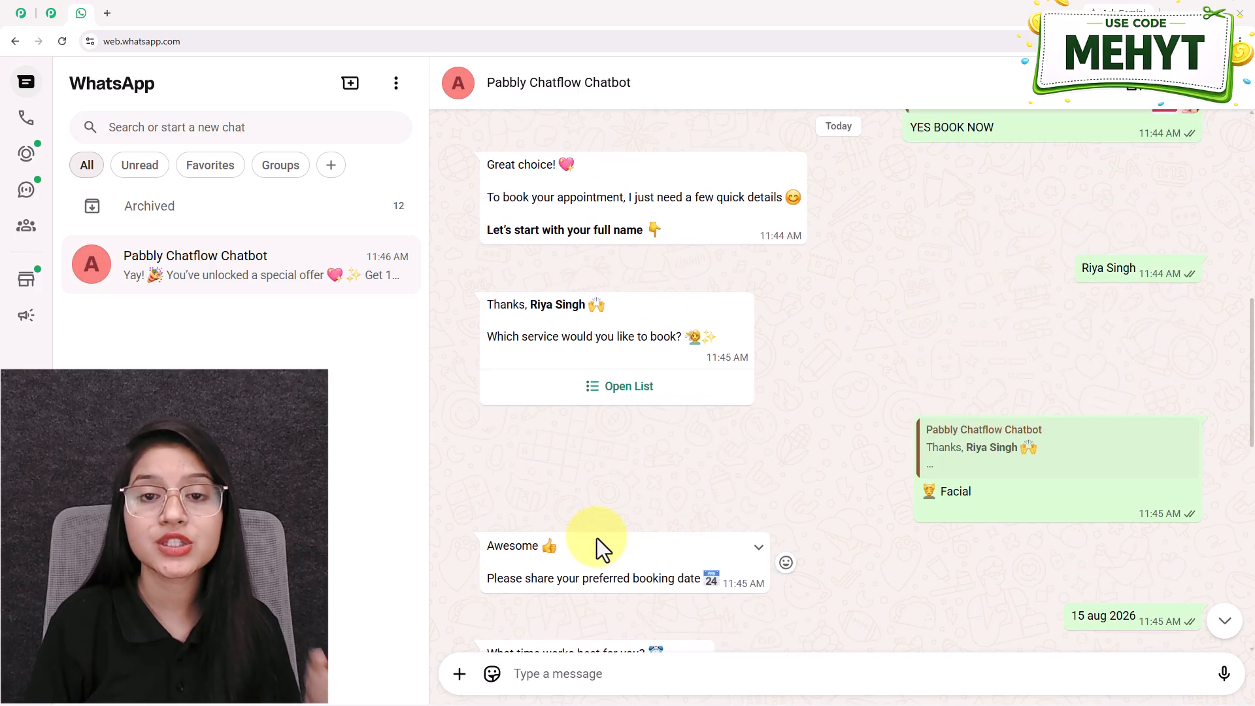
{"action": "scroll", "coordinate": [611, 528], "scroll_direction": "up", "scroll_amount": 5}
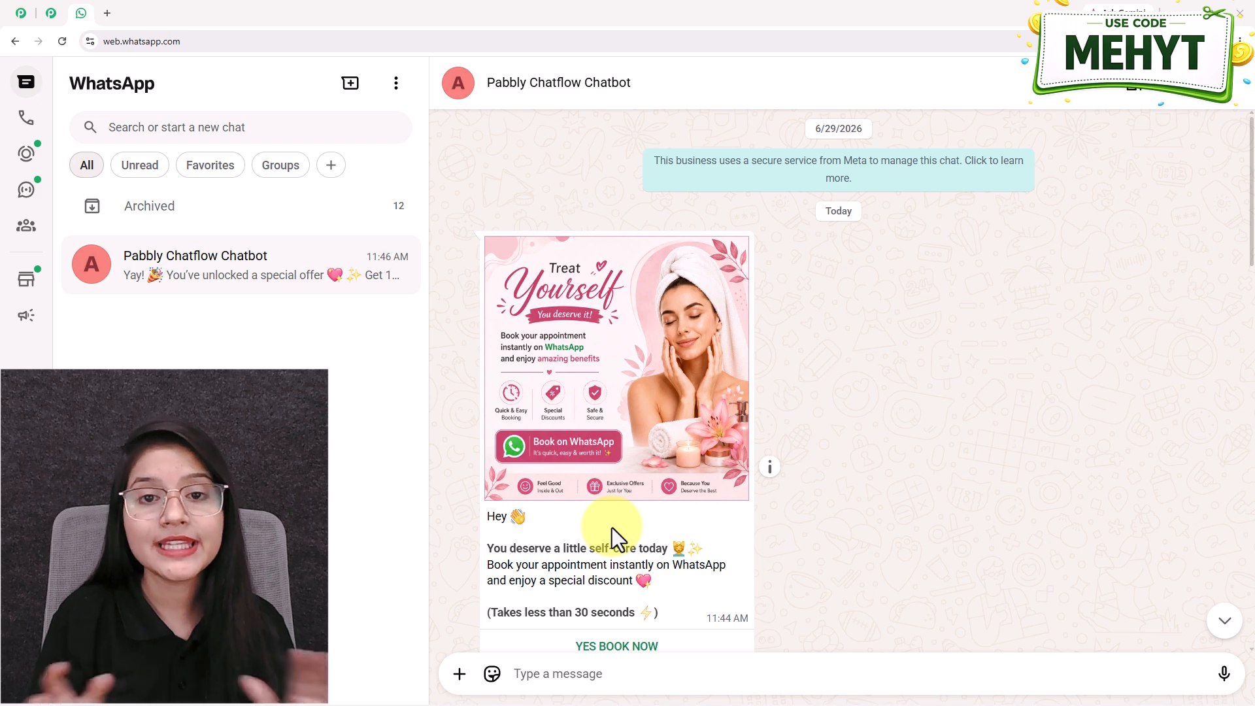
Scroll through the chat to review the Facial booking summary and the 10% OFF offer
{"action": "scroll", "coordinate": [713, 464], "scroll_direction": "down", "scroll_amount": 4}
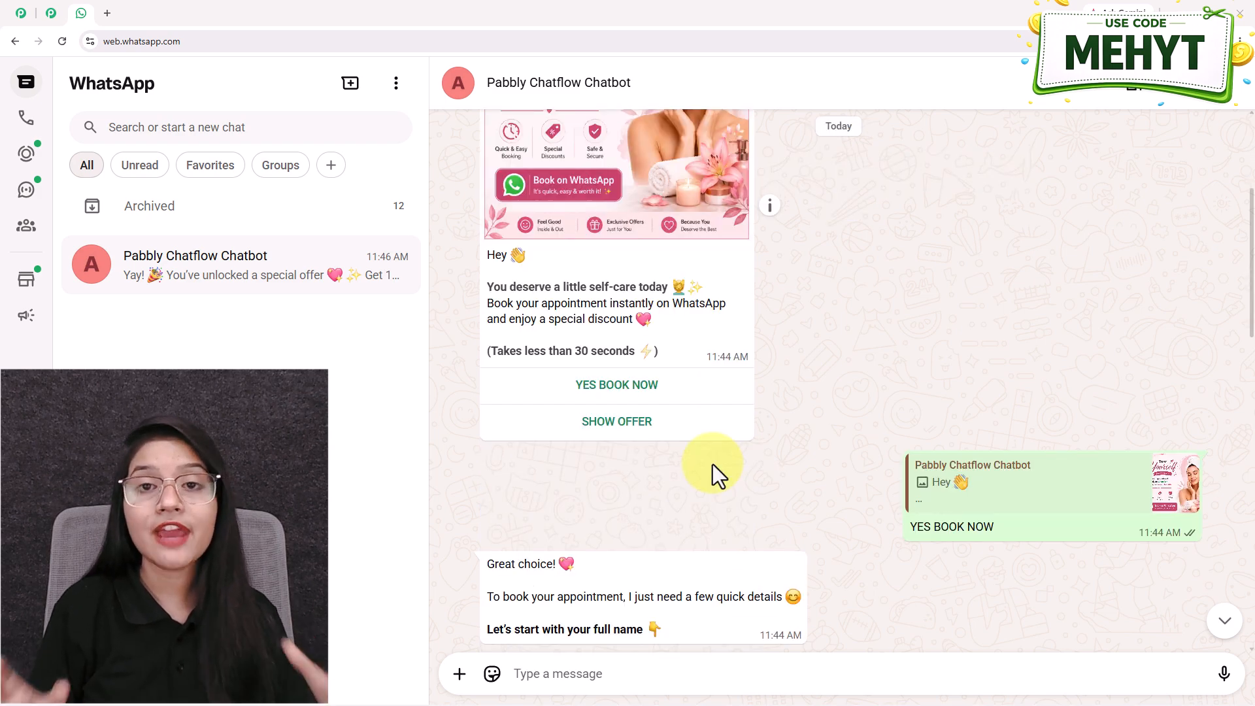
{"action": "scroll", "coordinate": [712, 464], "scroll_direction": "up", "scroll_amount": 3}
{"action": "scroll", "coordinate": [719, 460], "scroll_direction": "down", "scroll_amount": 2}
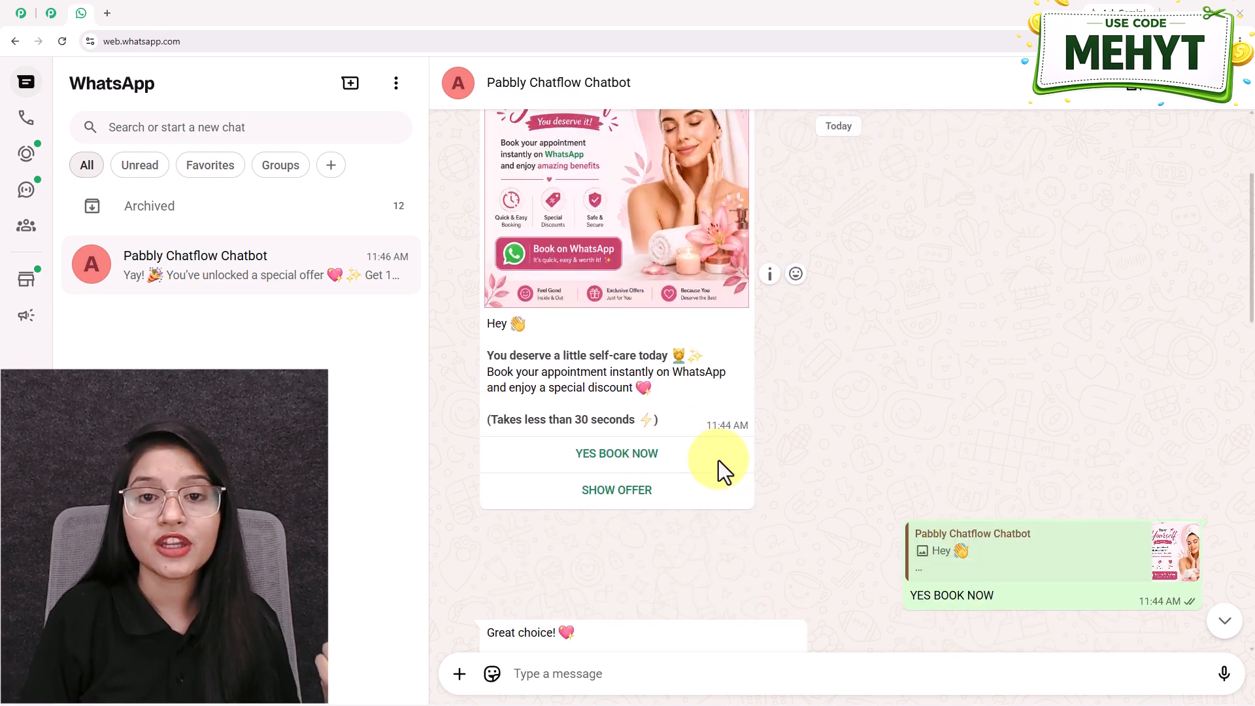
{"action": "scroll", "coordinate": [719, 460], "scroll_direction": "down", "scroll_amount": 4}
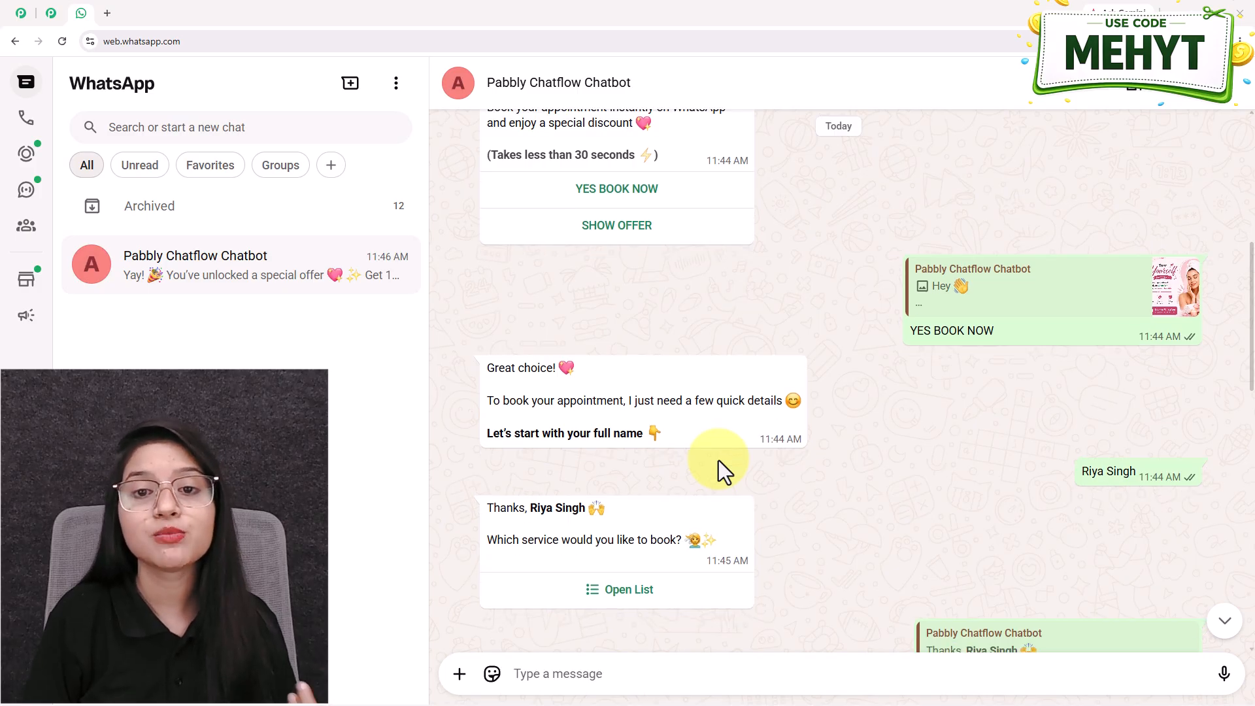
{"action": "scroll", "coordinate": [719, 460], "scroll_direction": "down", "scroll_amount": 5}
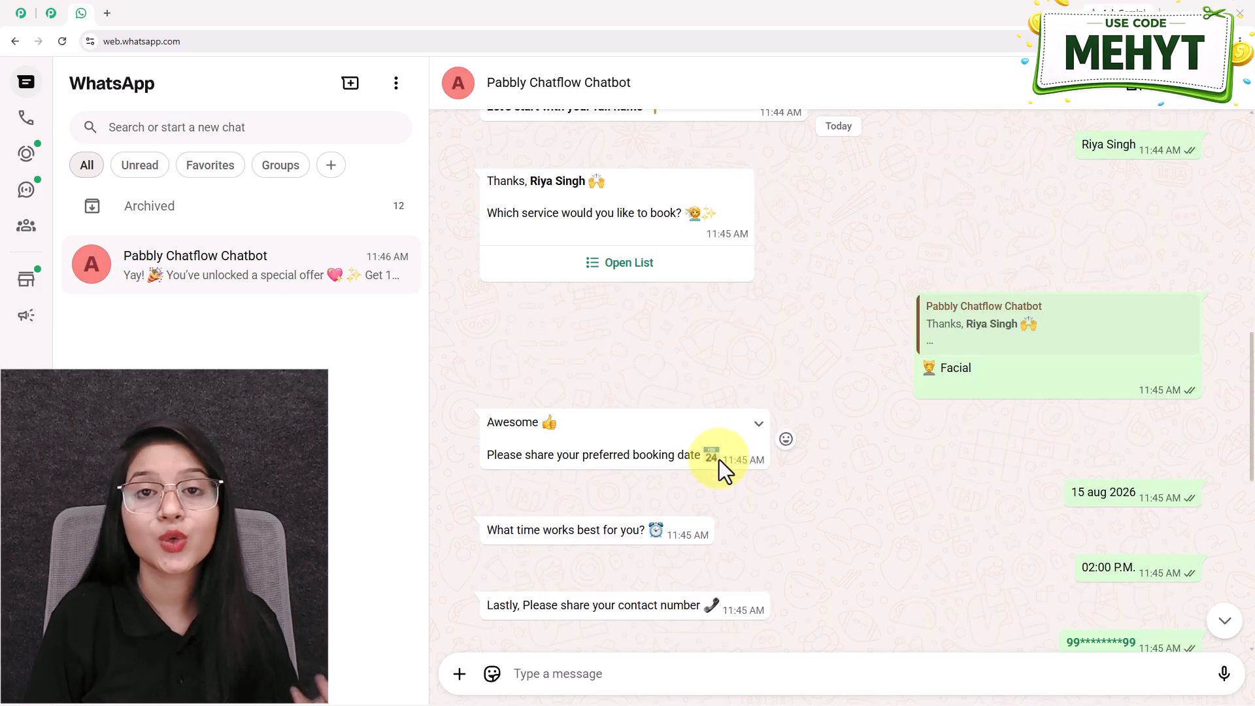
{"action": "scroll", "coordinate": [719, 460], "scroll_direction": "down", "scroll_amount": 5}
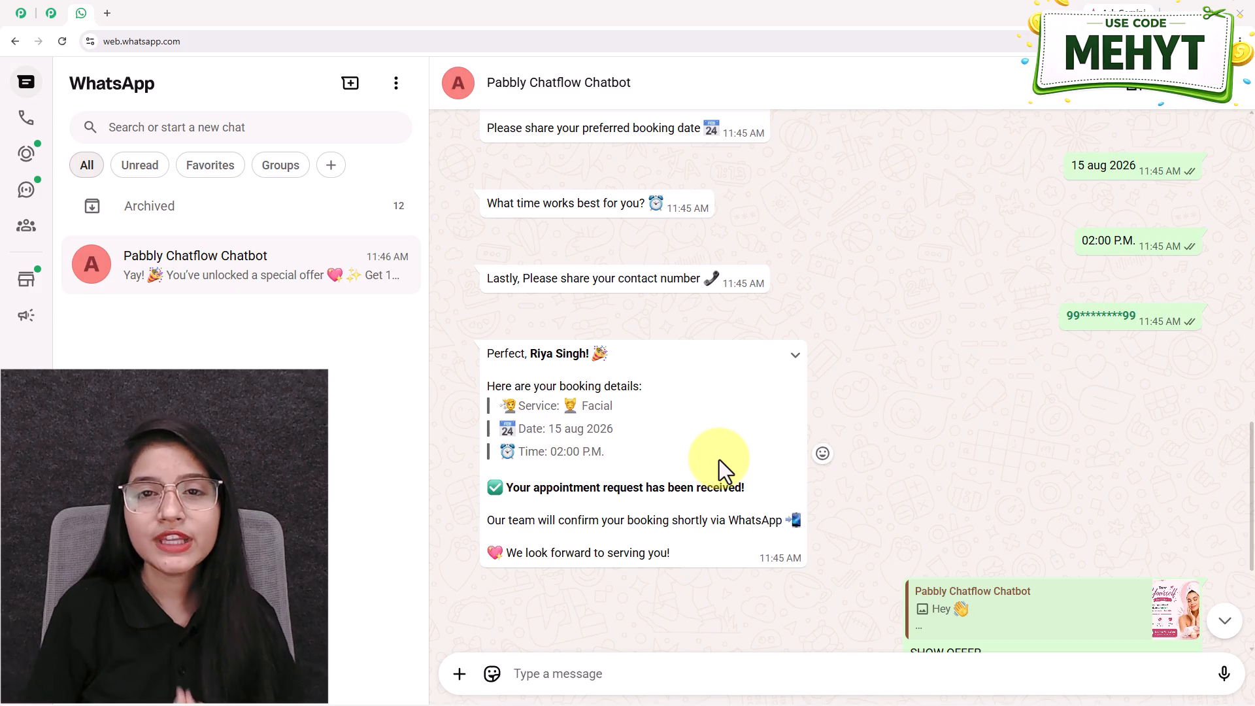
{"action": "scroll", "coordinate": [719, 460], "scroll_direction": "up", "scroll_amount": 5}
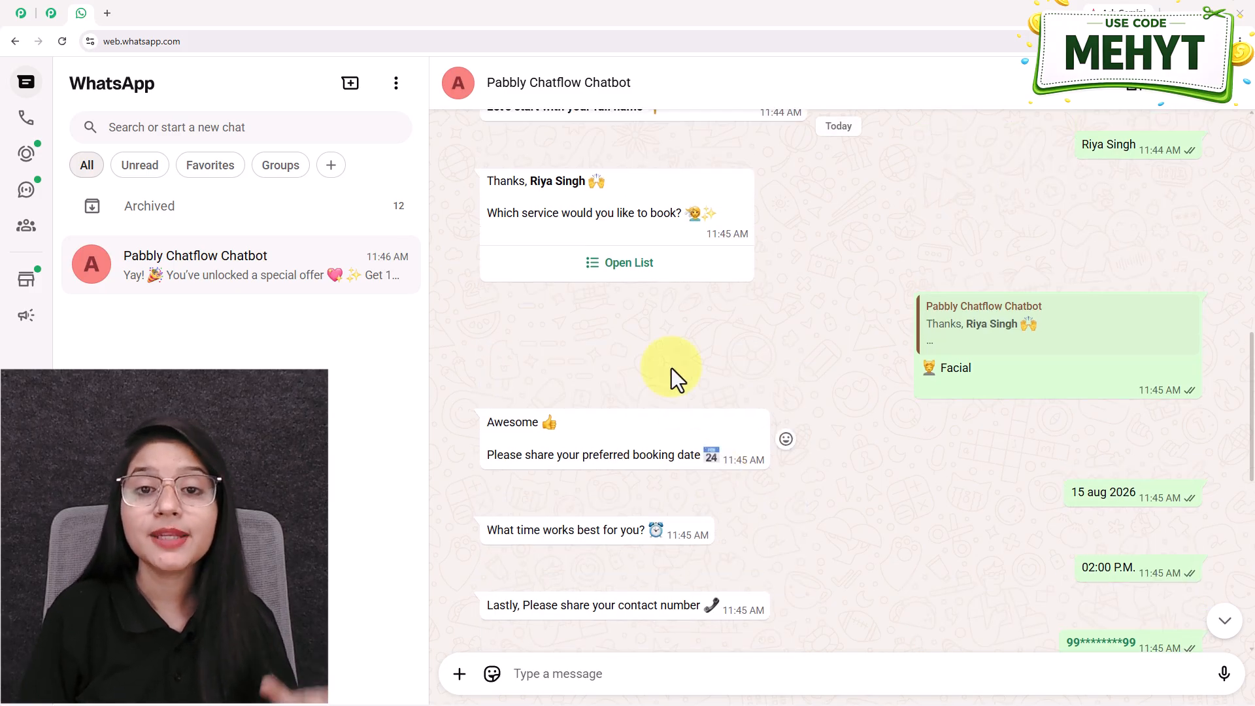
{"action": "scroll", "coordinate": [672, 368], "scroll_direction": "down", "scroll_amount": 5}
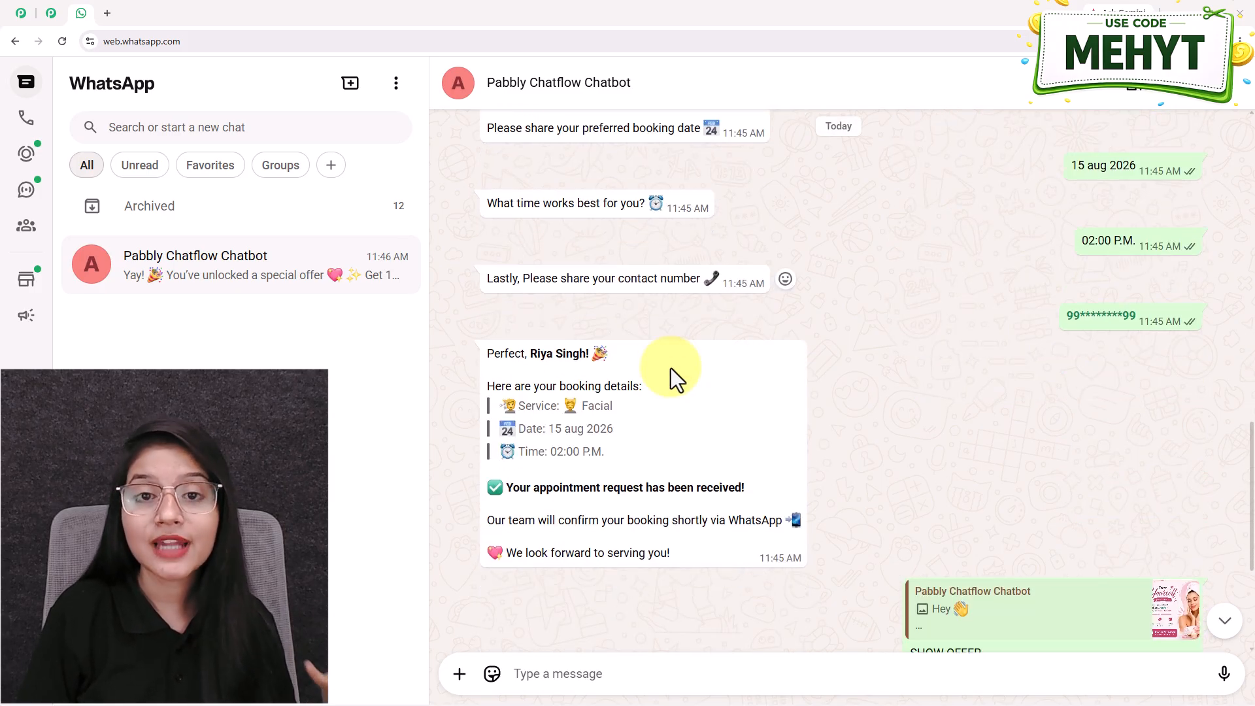
{"action": "scroll", "coordinate": [733, 405], "scroll_direction": "down", "scroll_amount": 4}
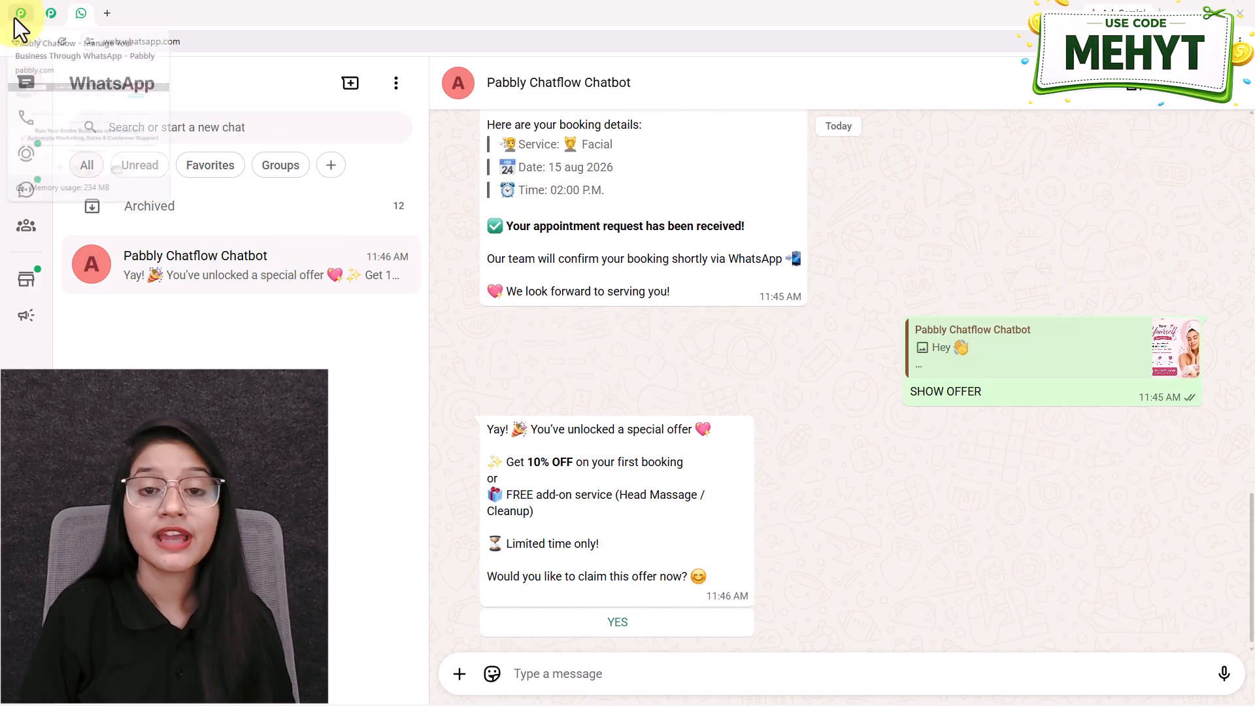
Dismiss the Pabbly popup, load pabbly.com/chatflow in a new tab, and close its exit popup
{"action": "left_click", "coordinate": [20, 13]}
{"action": "left_click", "coordinate": [843, 188]}
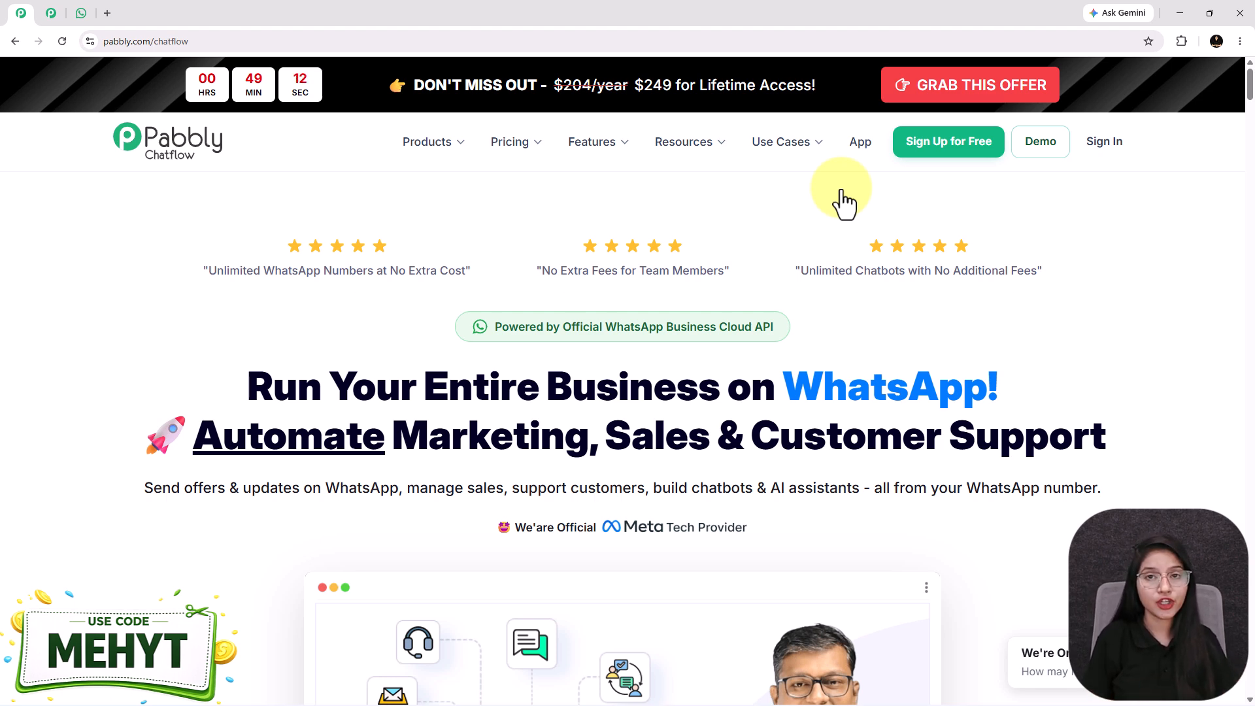
{"action": "left_click", "coordinate": [108, 13]}
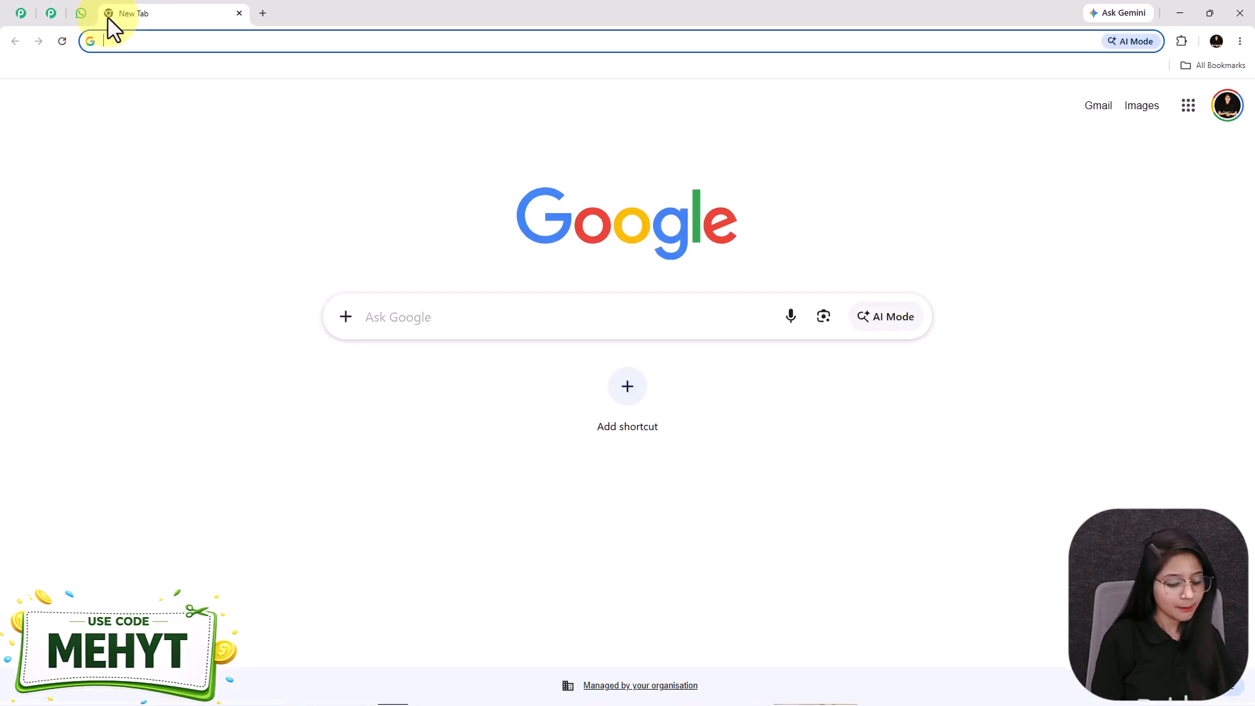
{"action": "type", "text": "pabb"}
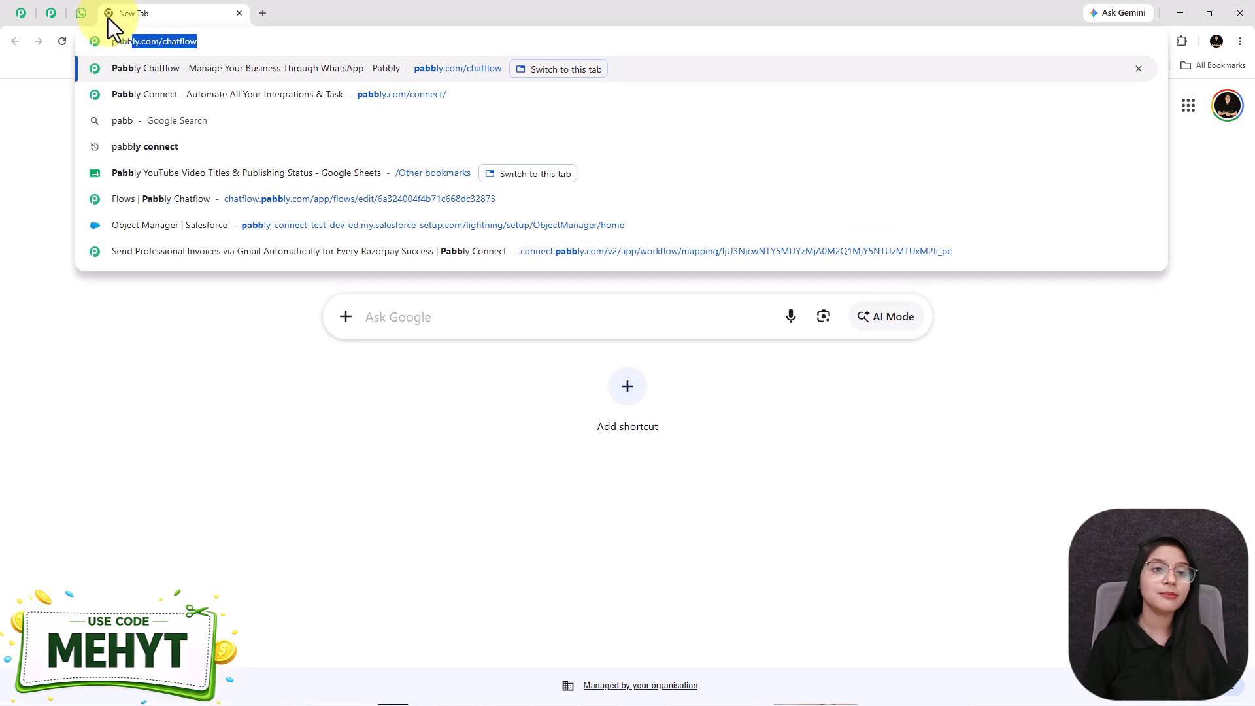
{"action": "key", "text": "Right"}
{"action": "key", "text": "Return"}
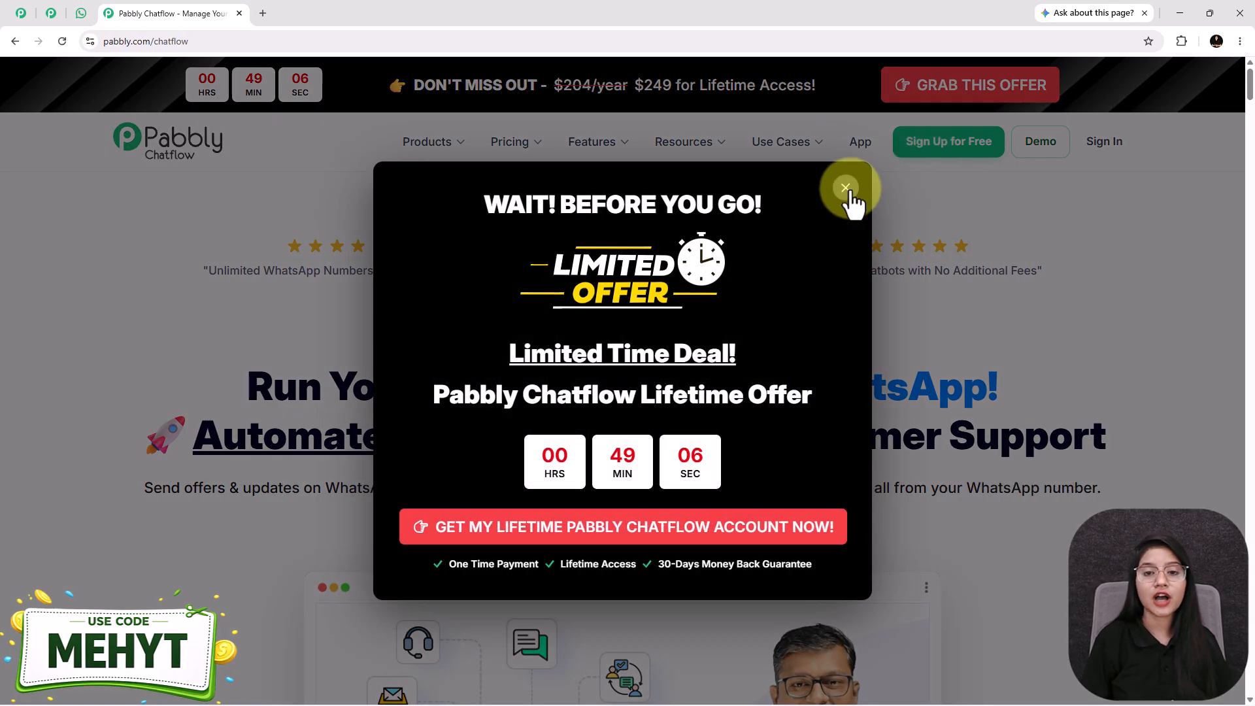
{"action": "left_click", "coordinate": [846, 197]}
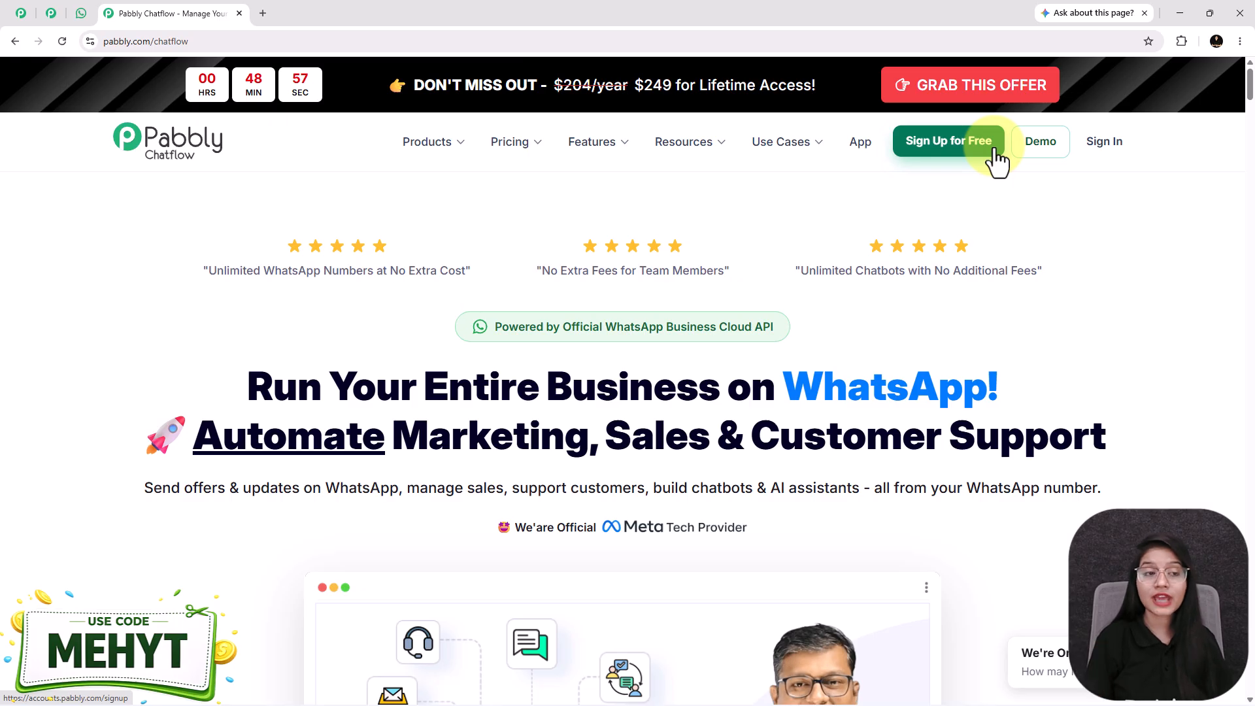
{"action": "left_click", "coordinate": [81, 13]}
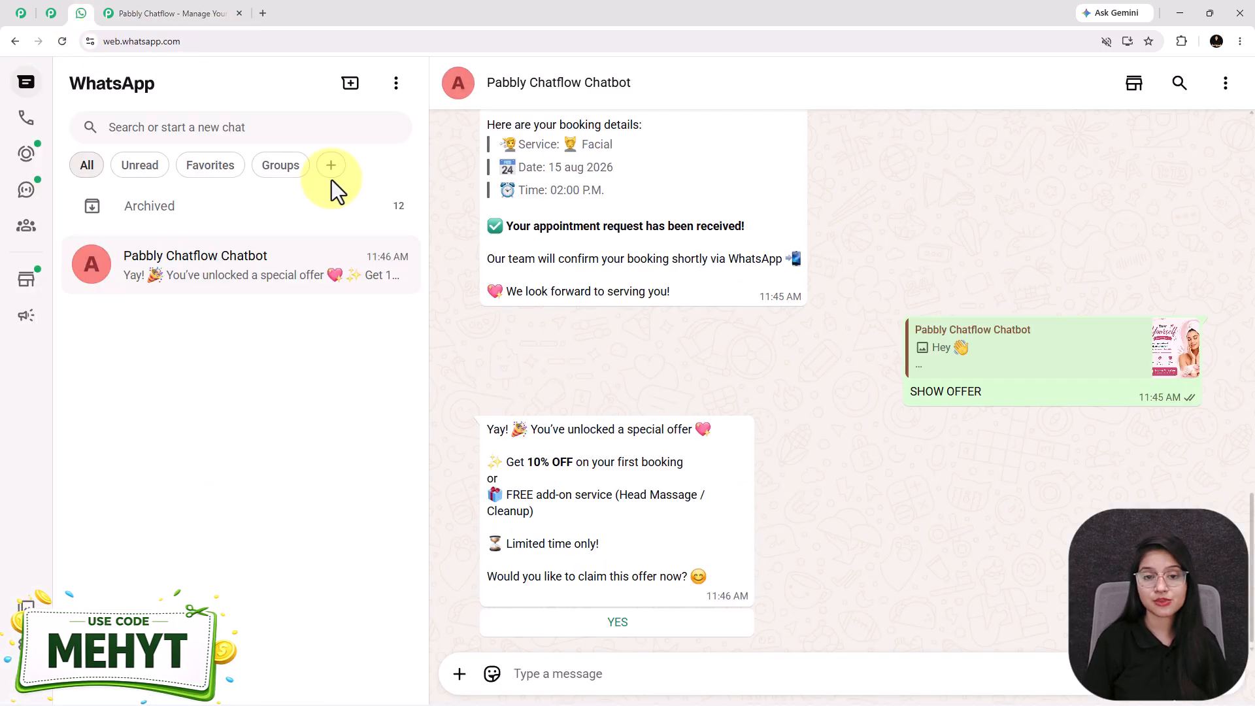
{"action": "scroll", "coordinate": [632, 379], "scroll_direction": "up", "scroll_amount": 3}
{"action": "scroll", "coordinate": [633, 379], "scroll_direction": "up", "scroll_amount": 3}
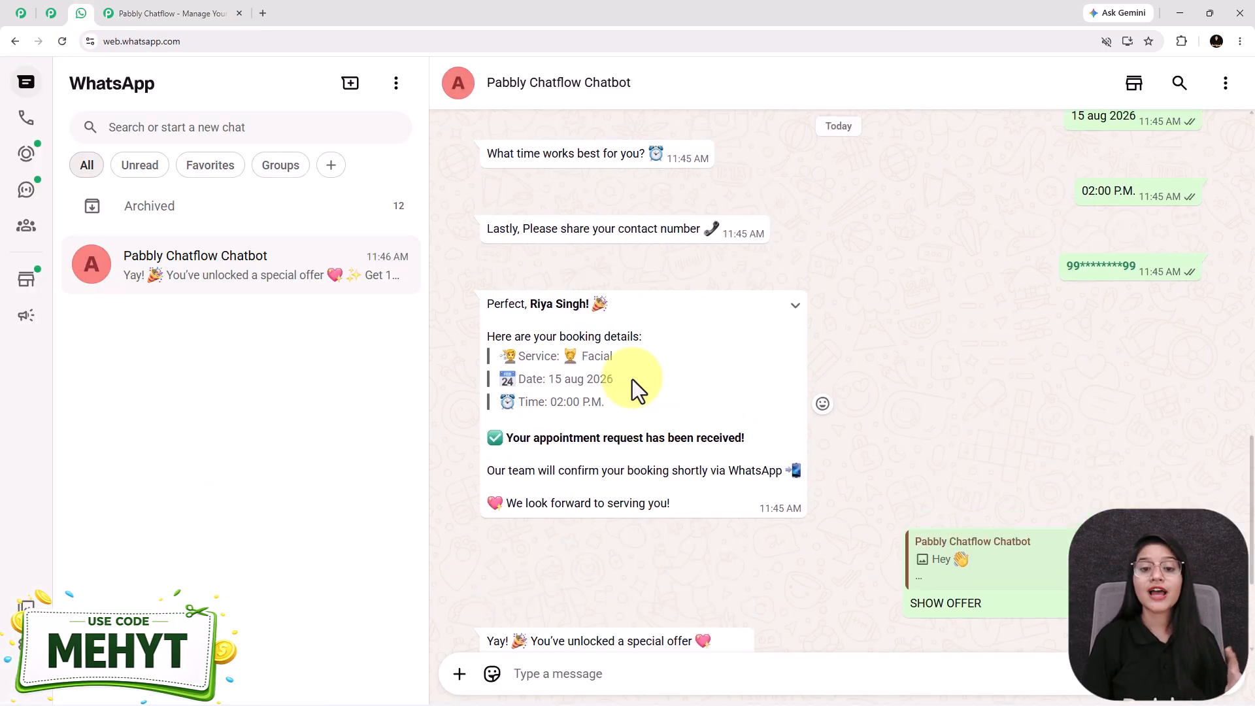
{"action": "left_click", "coordinate": [159, 21]}
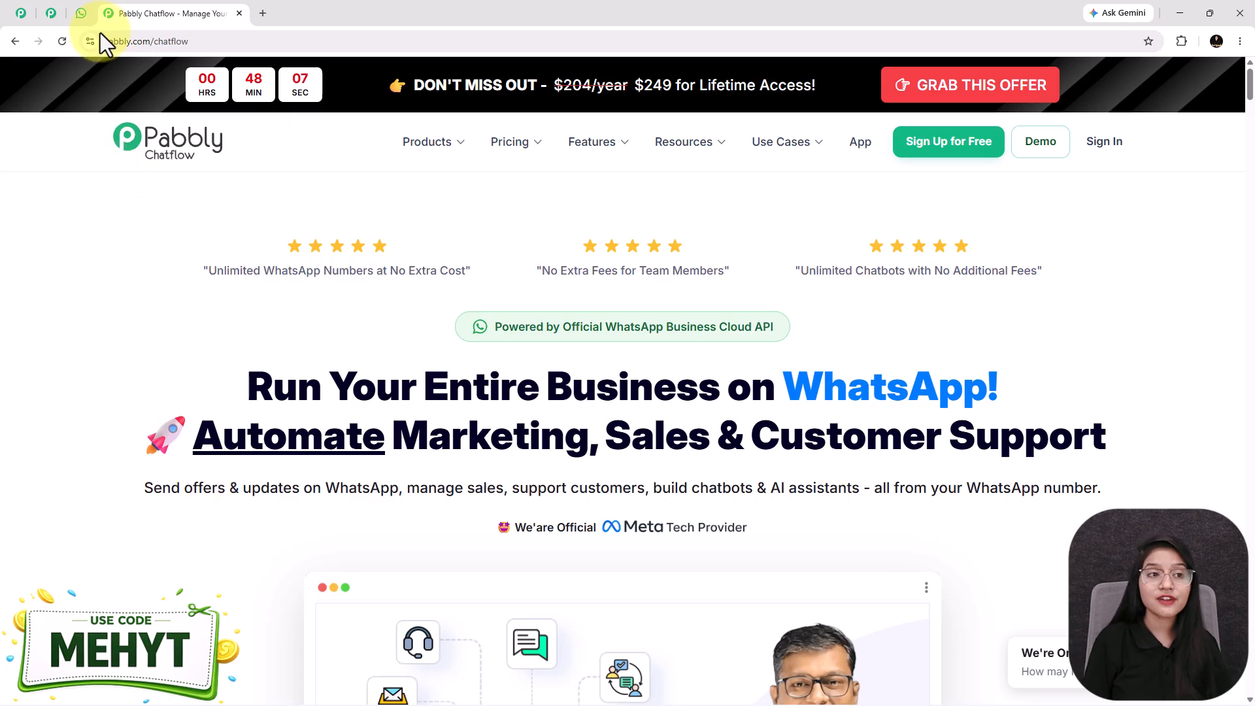
{"action": "left_click", "coordinate": [78, 13]}
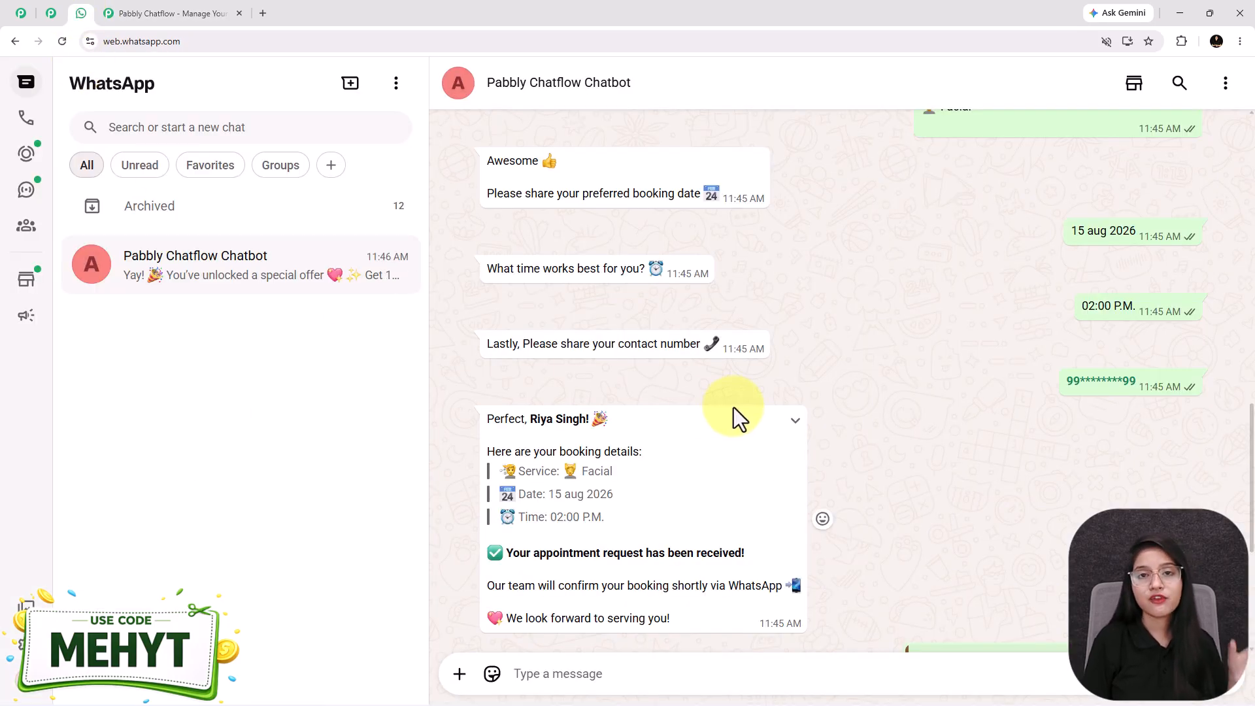
{"action": "scroll", "coordinate": [733, 412], "scroll_direction": "up", "scroll_amount": 4}
{"action": "scroll", "coordinate": [734, 407], "scroll_direction": "up", "scroll_amount": 1}
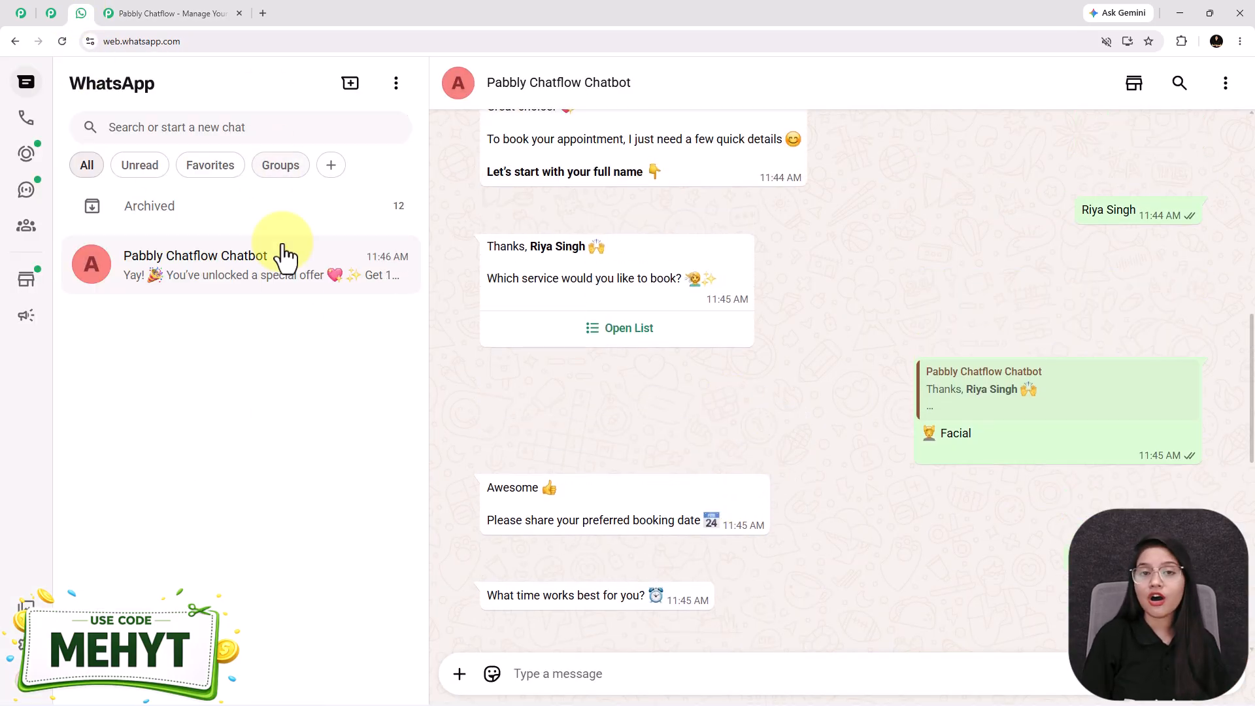
Go through Sign Up for Free to All Pabbly Apps and open Pabbly Chatflow's Dashboard
{"action": "left_click", "coordinate": [230, 8]}
{"action": "left_click", "coordinate": [970, 151]}
{"action": "left_click_drag", "start_coordinate": [338, 199], "coordinate": [73, 175]}
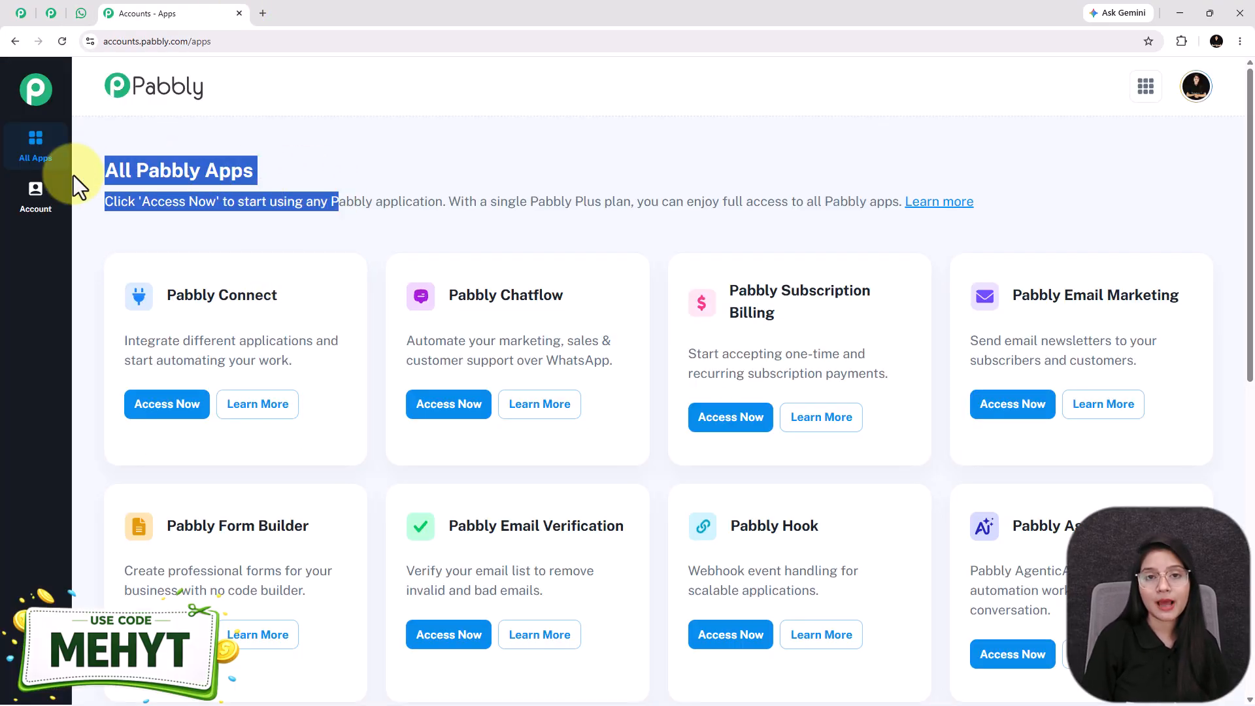
{"action": "left_click", "coordinate": [76, 175]}
{"action": "left_click_drag", "start_coordinate": [450, 294], "coordinate": [629, 293]}
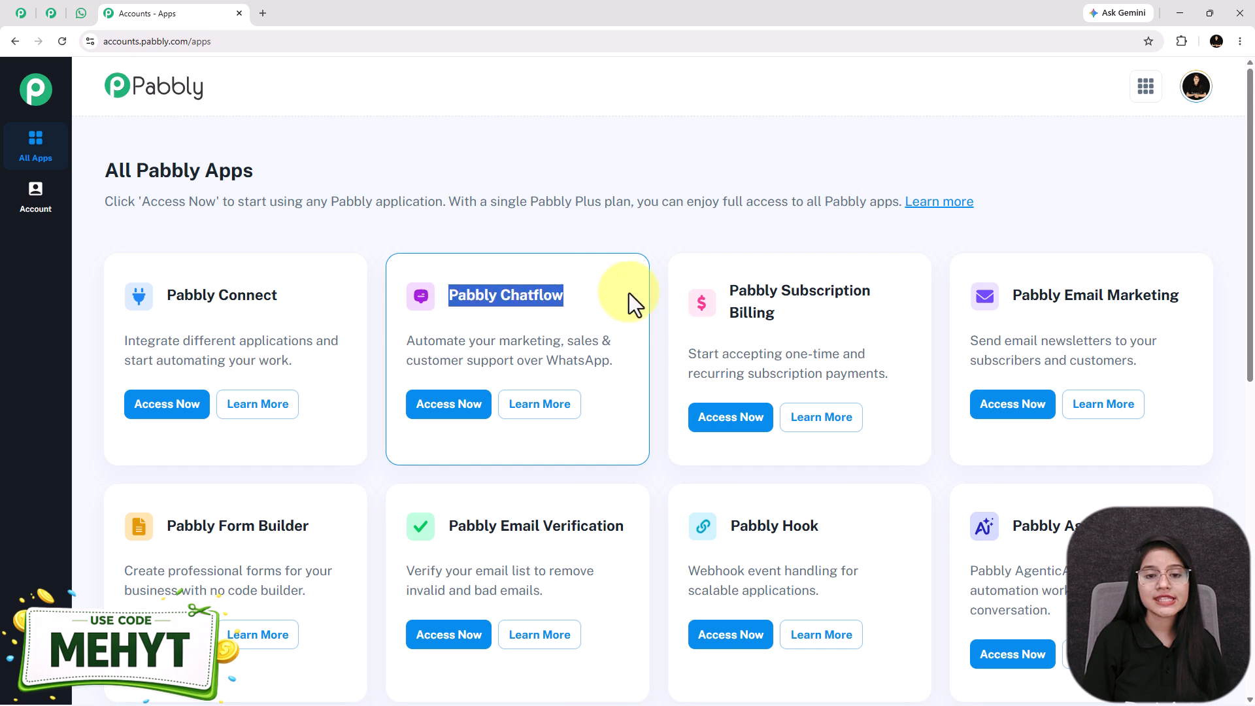
{"action": "left_click", "coordinate": [471, 429]}
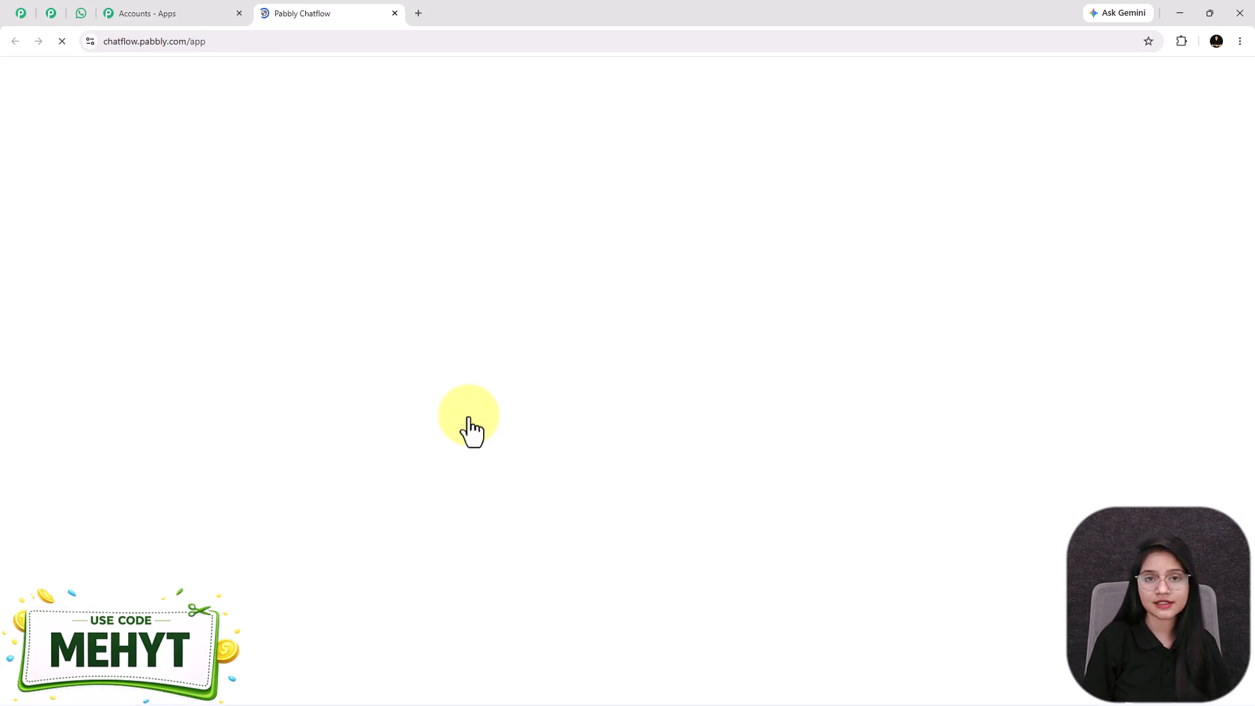
{"action": "scroll", "coordinate": [469, 418], "scroll_direction": "up", "scroll_amount": 4}
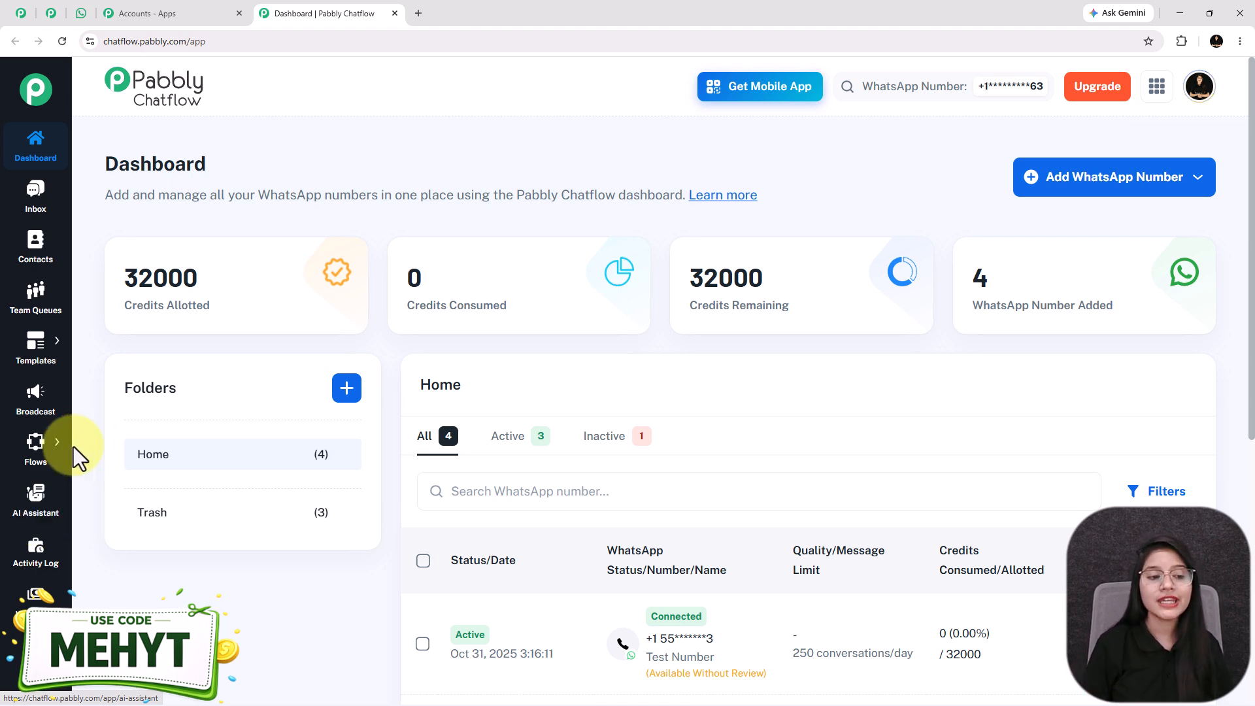
Go to the Flows page and add a new untitled flow
{"action": "mouse_move", "coordinate": [37, 451]}
{"action": "left_click", "coordinate": [103, 440]}
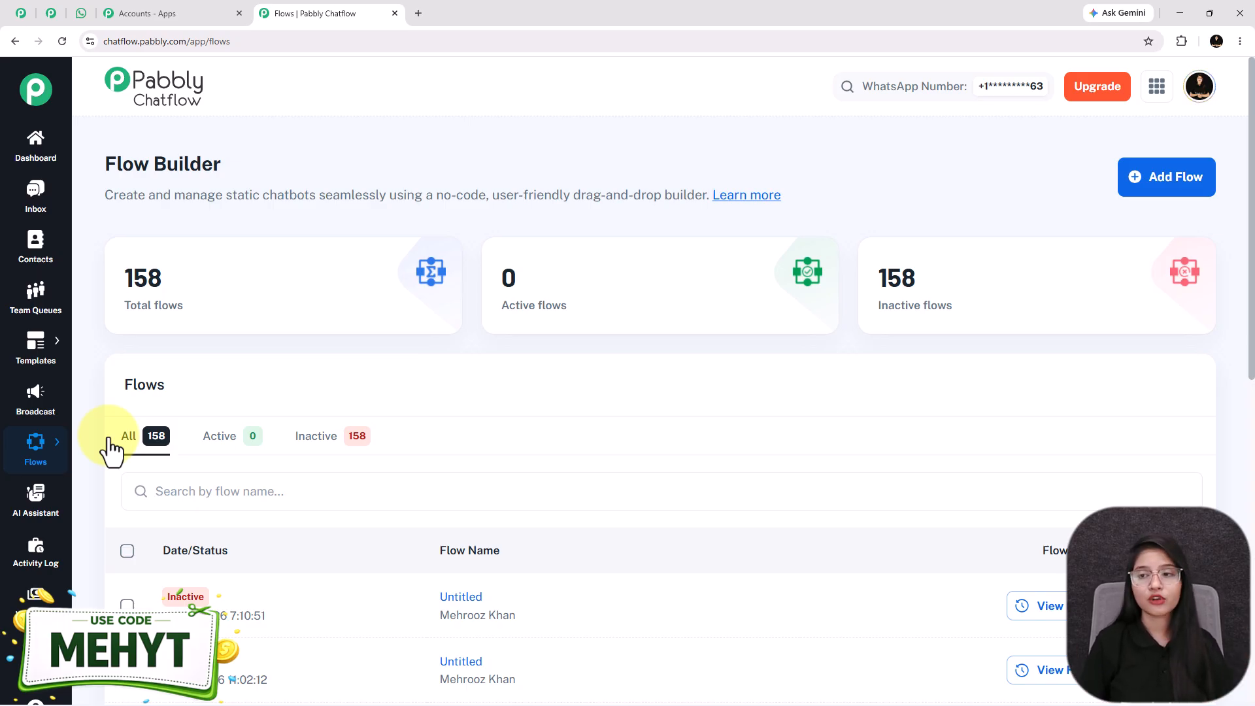
{"action": "left_click", "coordinate": [1175, 189]}
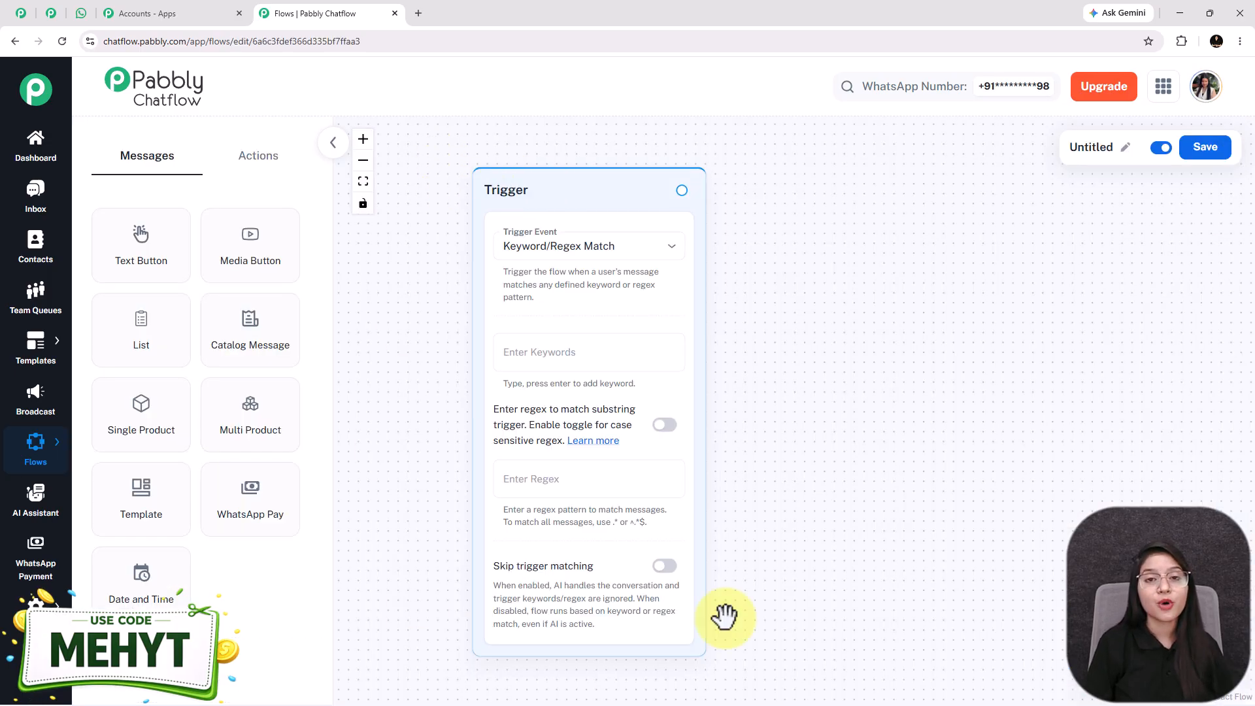
Rename the untitled flow by pasting in the new title
{"action": "left_click", "coordinate": [1125, 147]}
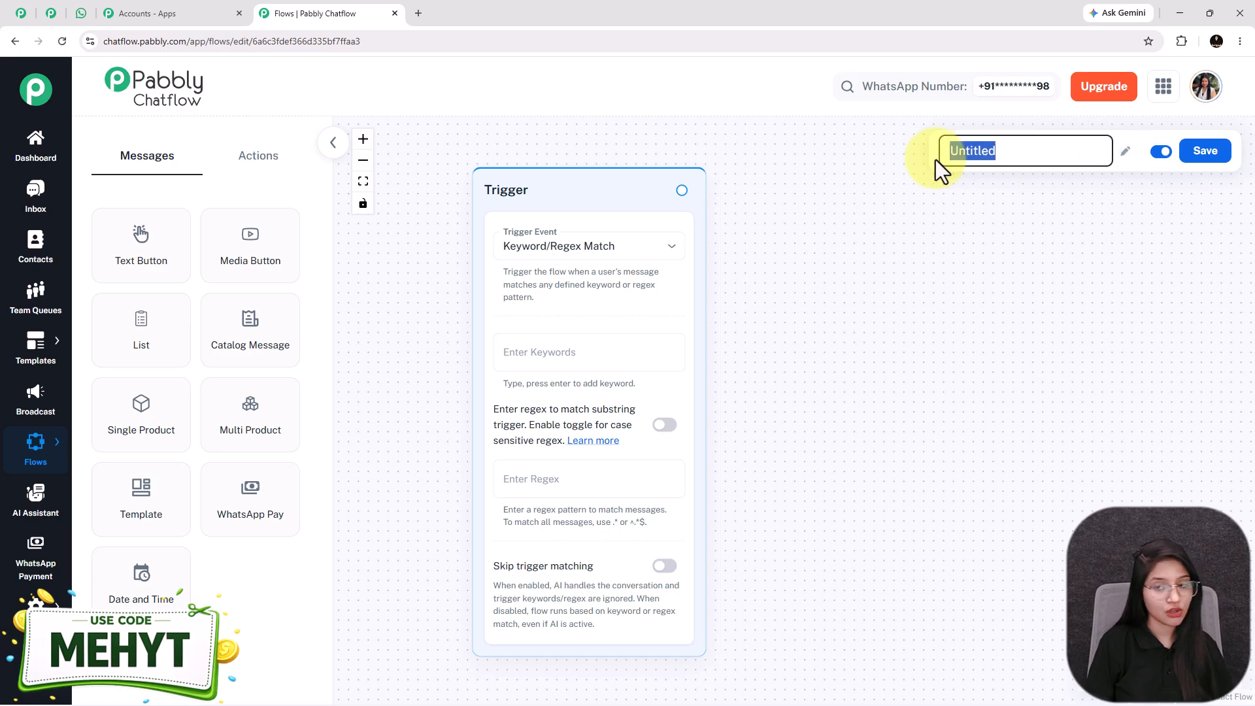
{"action": "type", "text": "WhatsApp Chatbot for Beginners | Step-by-Step"}
{"action": "left_click", "coordinate": [928, 229]}
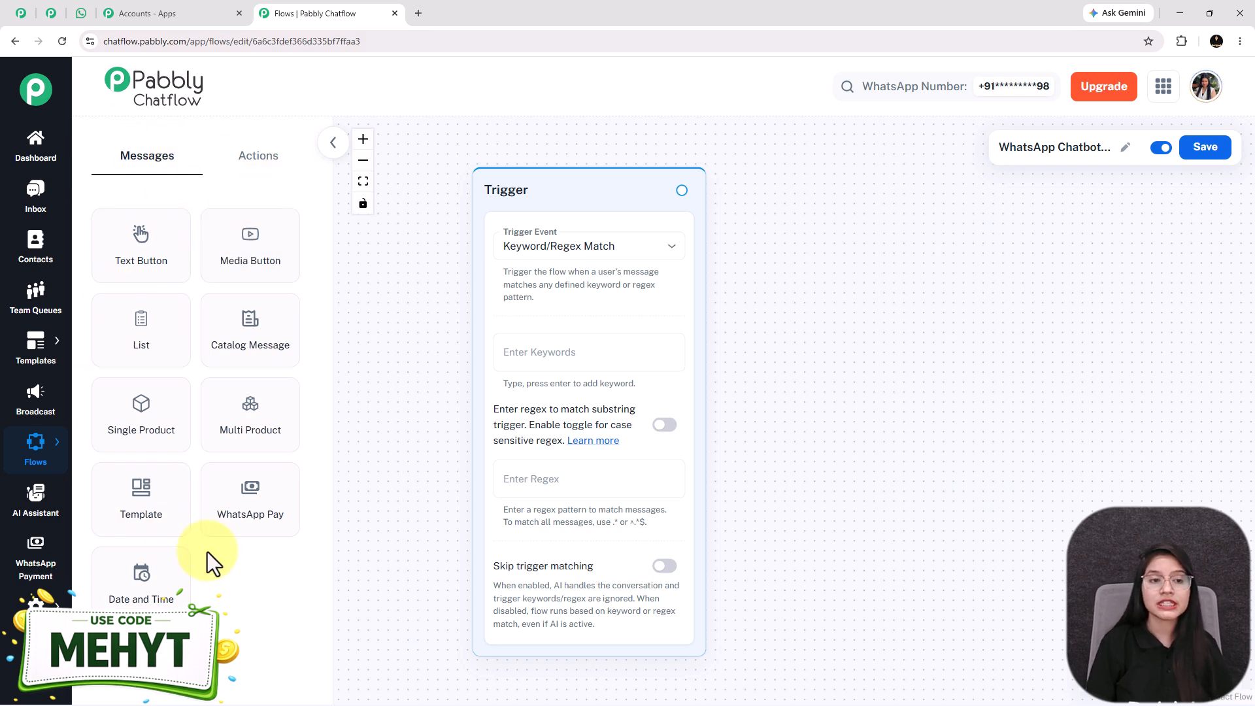
Set the trigger event to Template Selected with the discount_alert template
{"action": "left_click", "coordinate": [271, 165]}
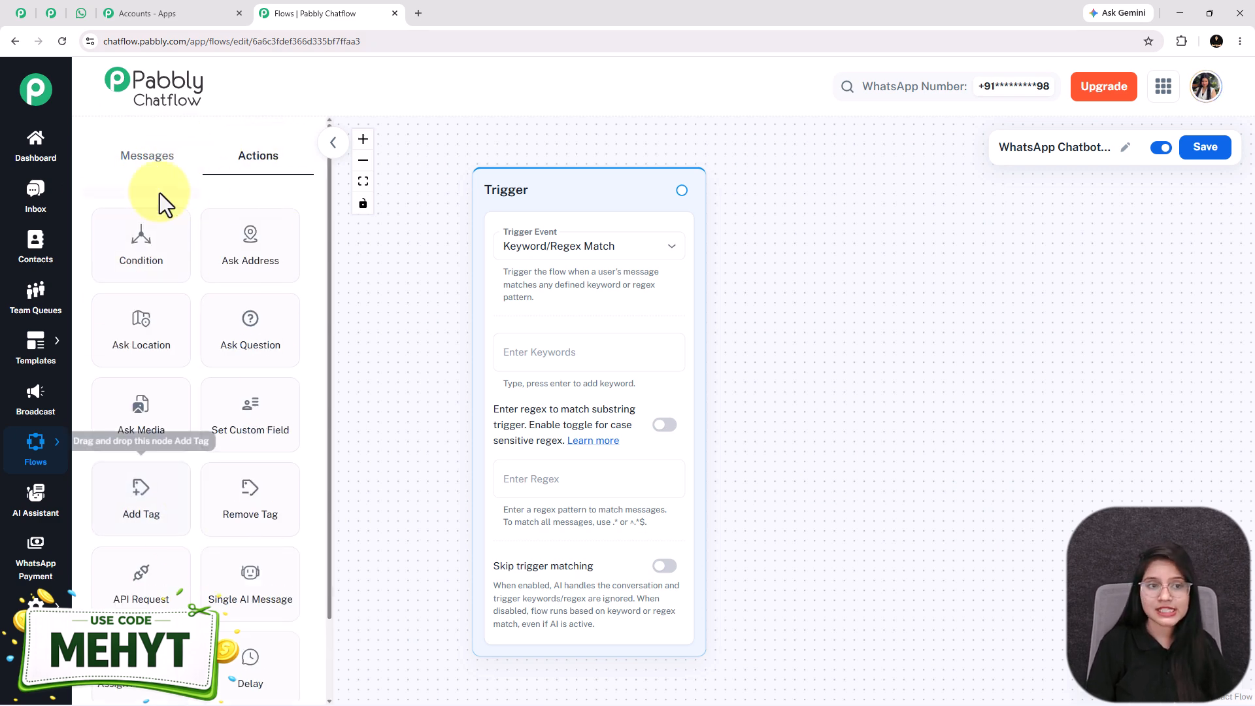
{"action": "left_click", "coordinate": [154, 160]}
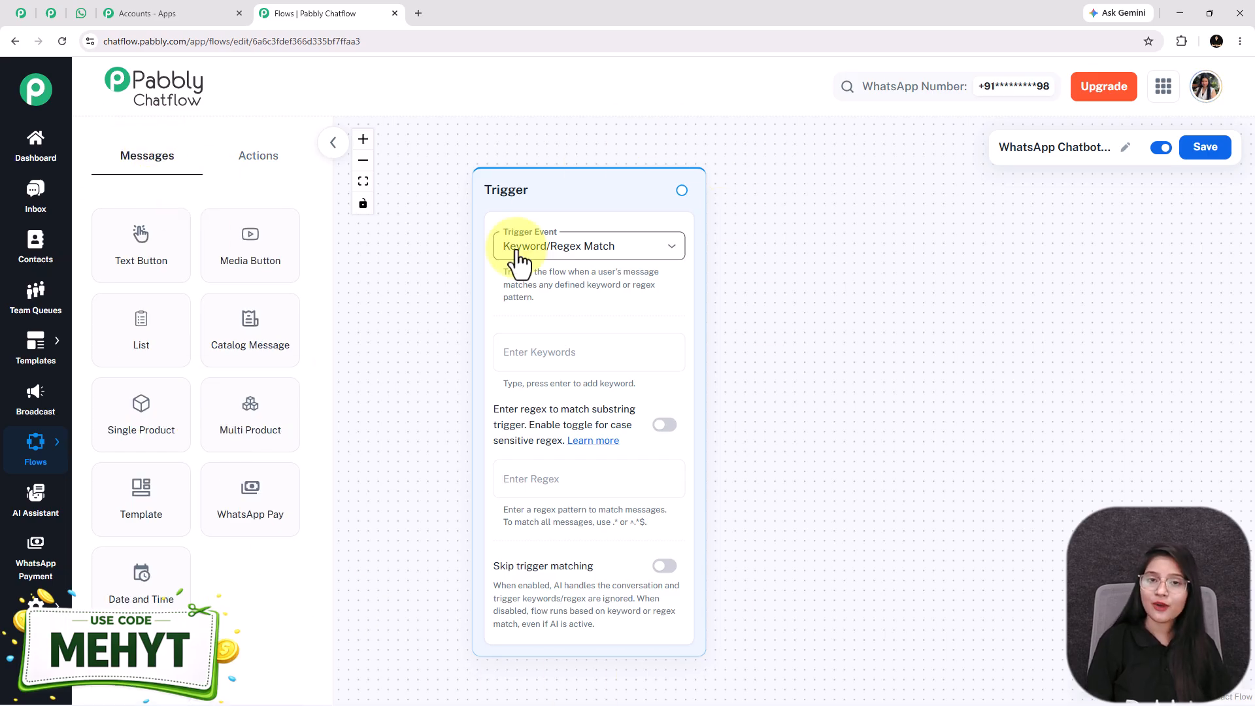
{"action": "left_click", "coordinate": [561, 248]}
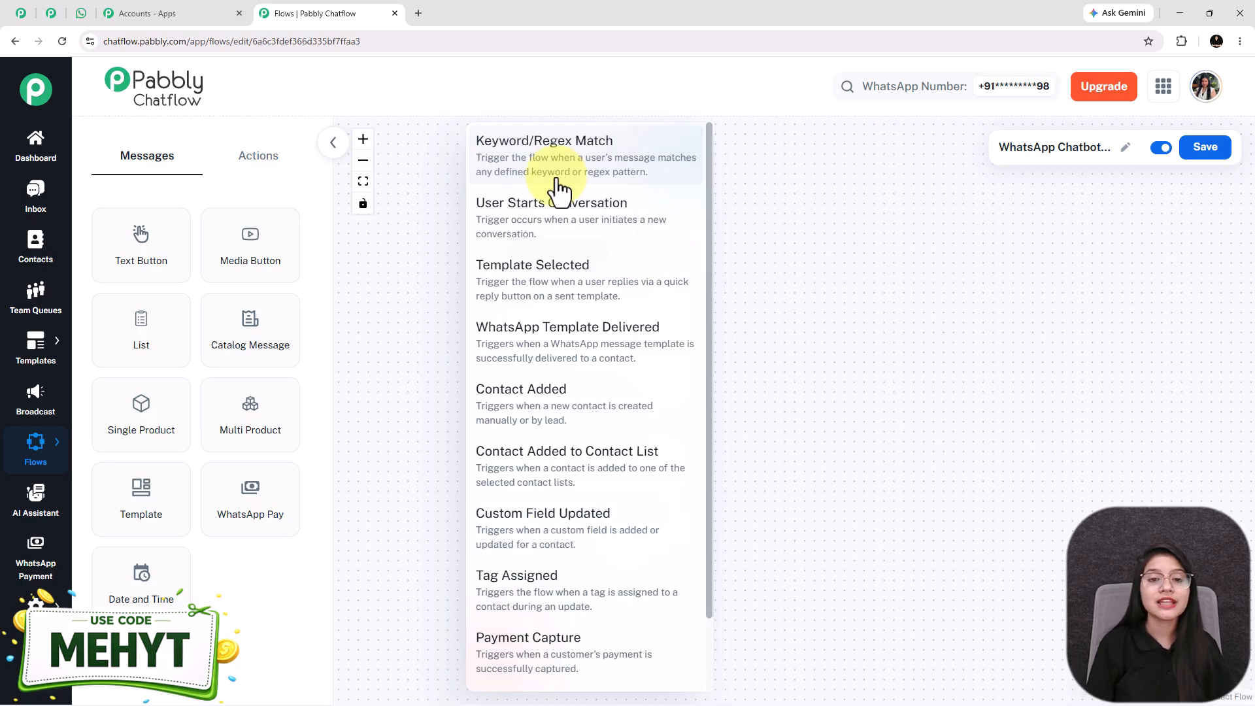
{"action": "left_click", "coordinate": [533, 281]}
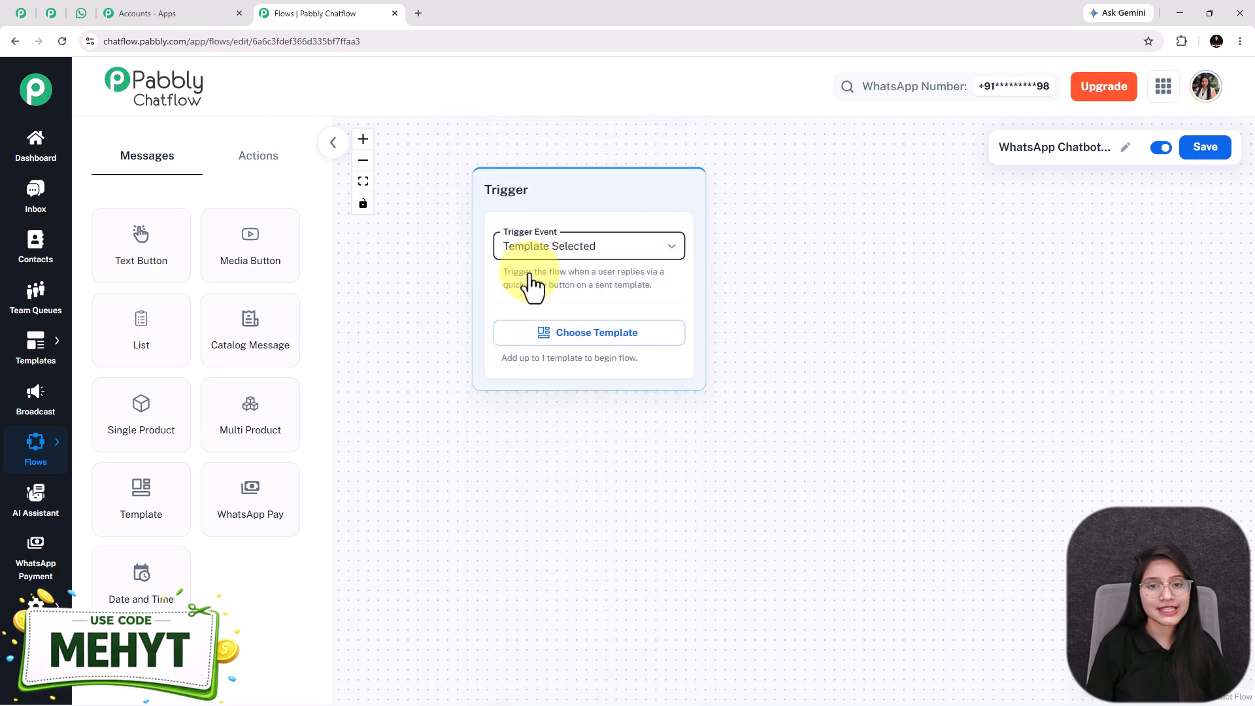
{"action": "left_click", "coordinate": [609, 333]}
{"action": "left_click", "coordinate": [429, 231]}
{"action": "type", "text": "discou"}
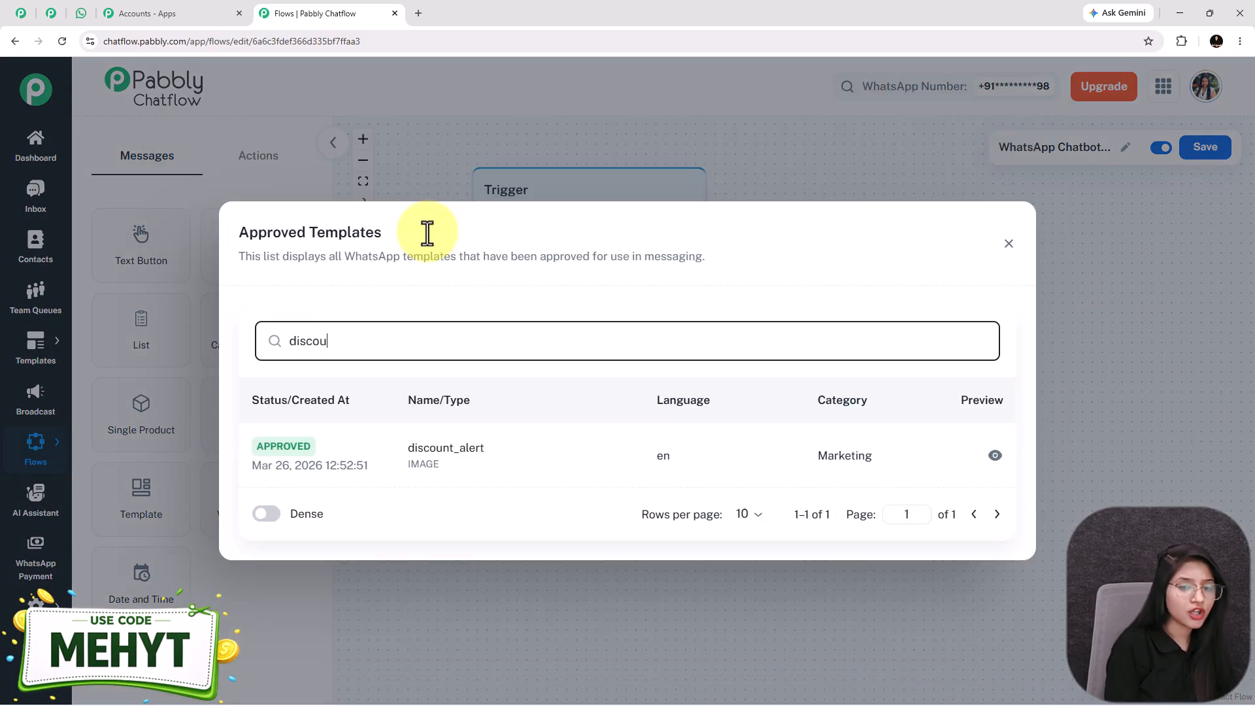
{"action": "left_click", "coordinate": [470, 453]}
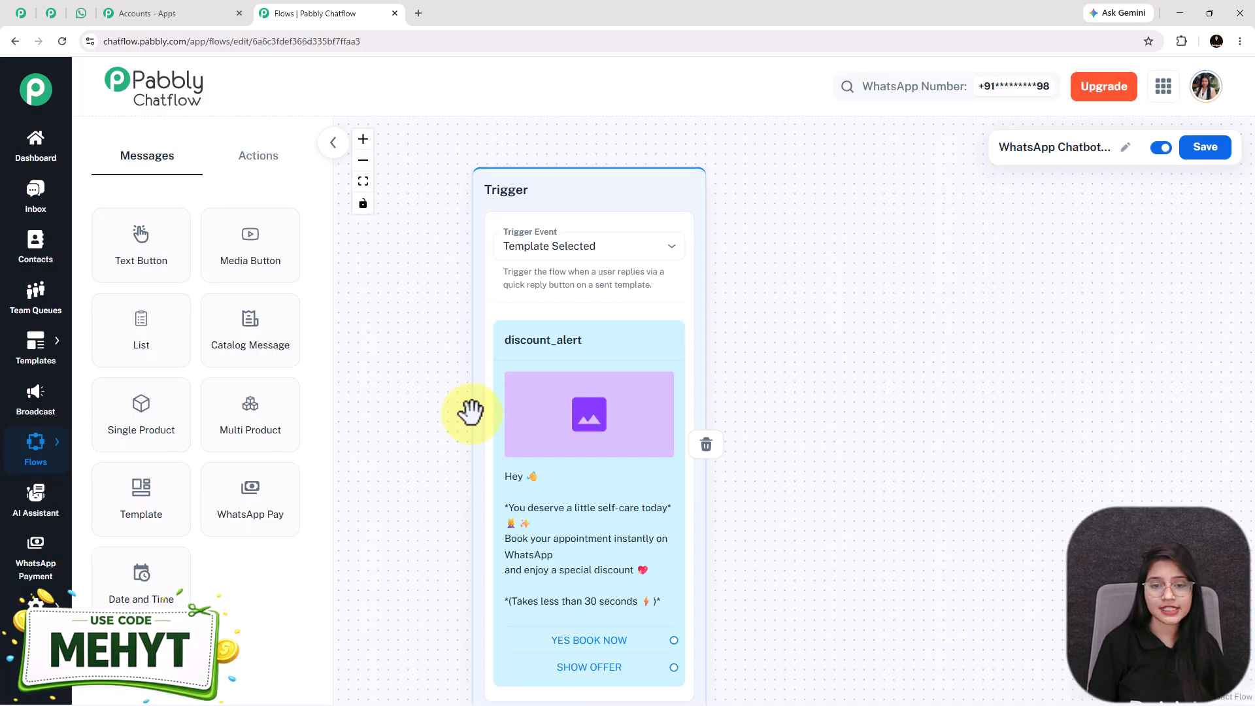
Open the Templates List in a new browser tab
{"action": "left_click_drag", "start_coordinate": [917, 637], "coordinate": [885, 498]}
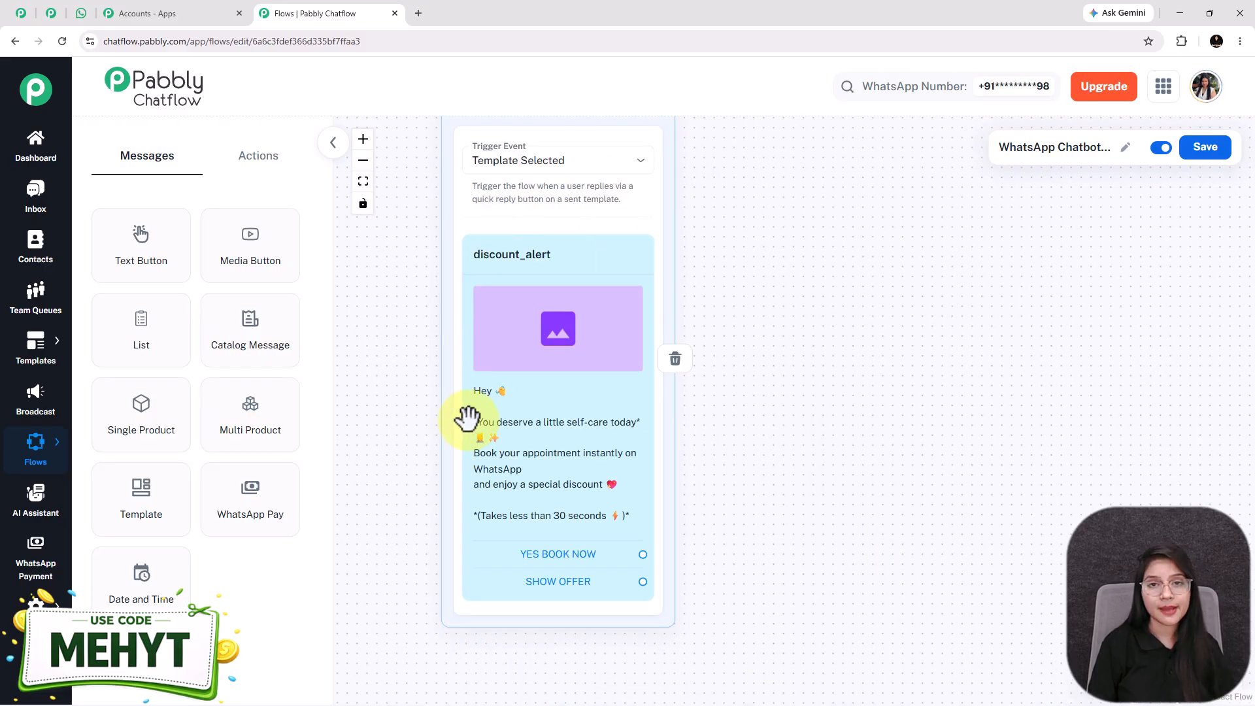
{"action": "mouse_move", "coordinate": [43, 356]}
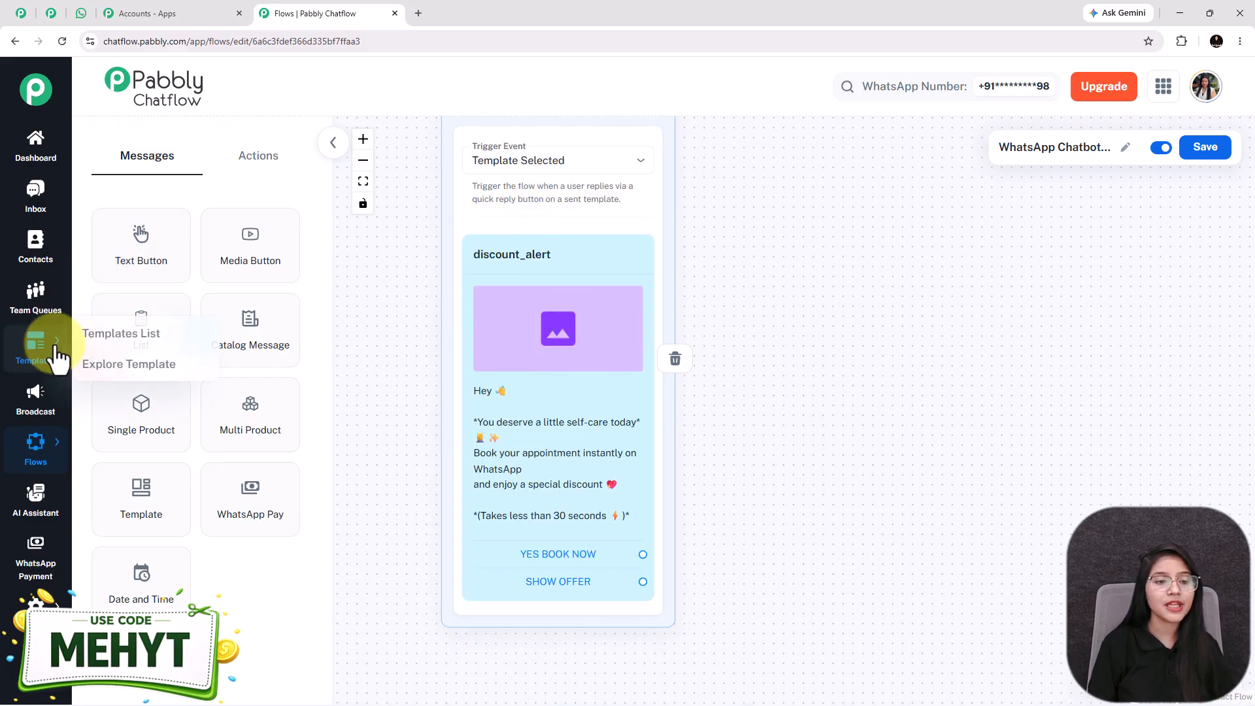
{"action": "right_click", "coordinate": [124, 335]}
{"action": "left_click", "coordinate": [183, 337]}
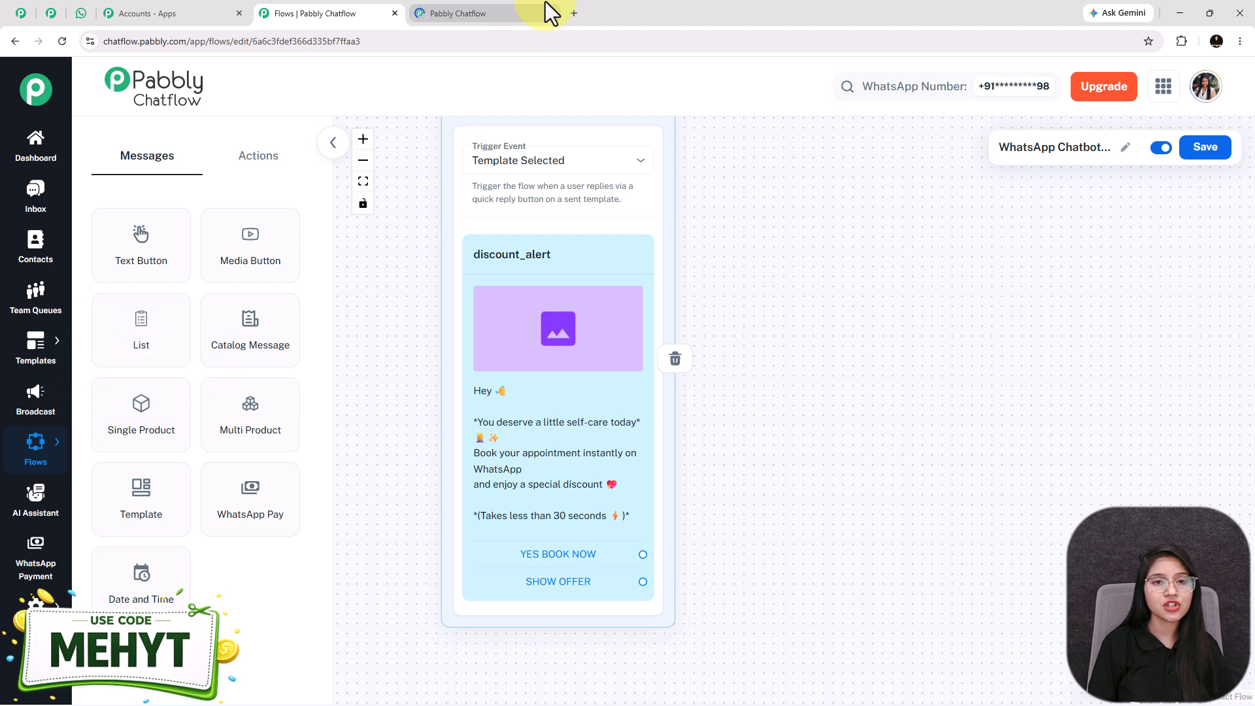
{"action": "left_click", "coordinate": [496, 13]}
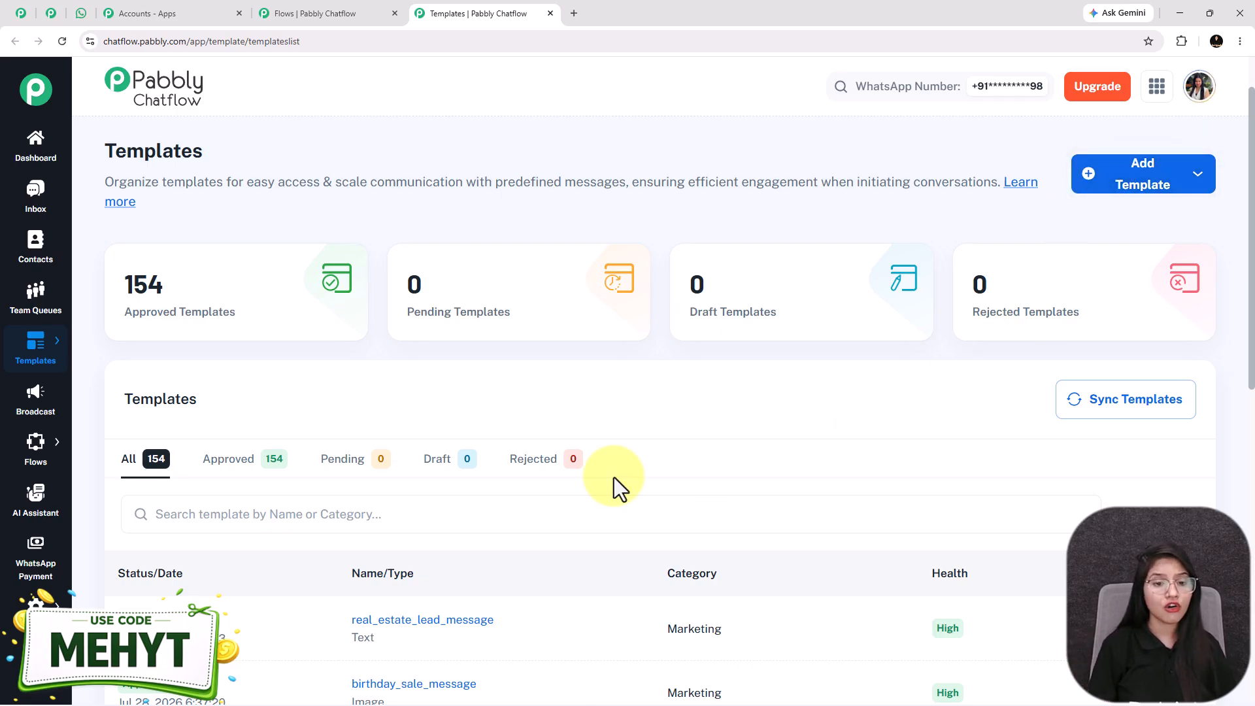
{"action": "scroll", "coordinate": [499, 488], "scroll_direction": "down", "scroll_amount": 6}
{"action": "scroll", "coordinate": [609, 497], "scroll_direction": "up", "scroll_amount": 4}
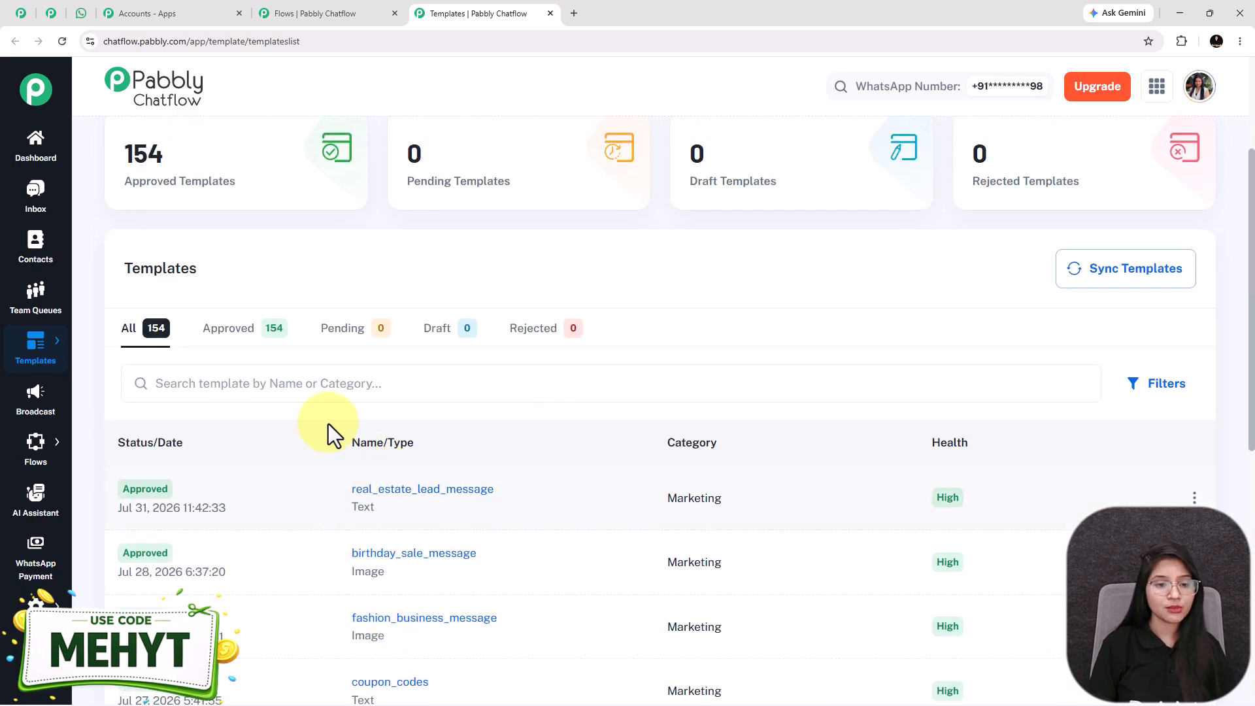
{"action": "left_click", "coordinate": [332, 384]}
{"action": "type", "text": "discoun"}
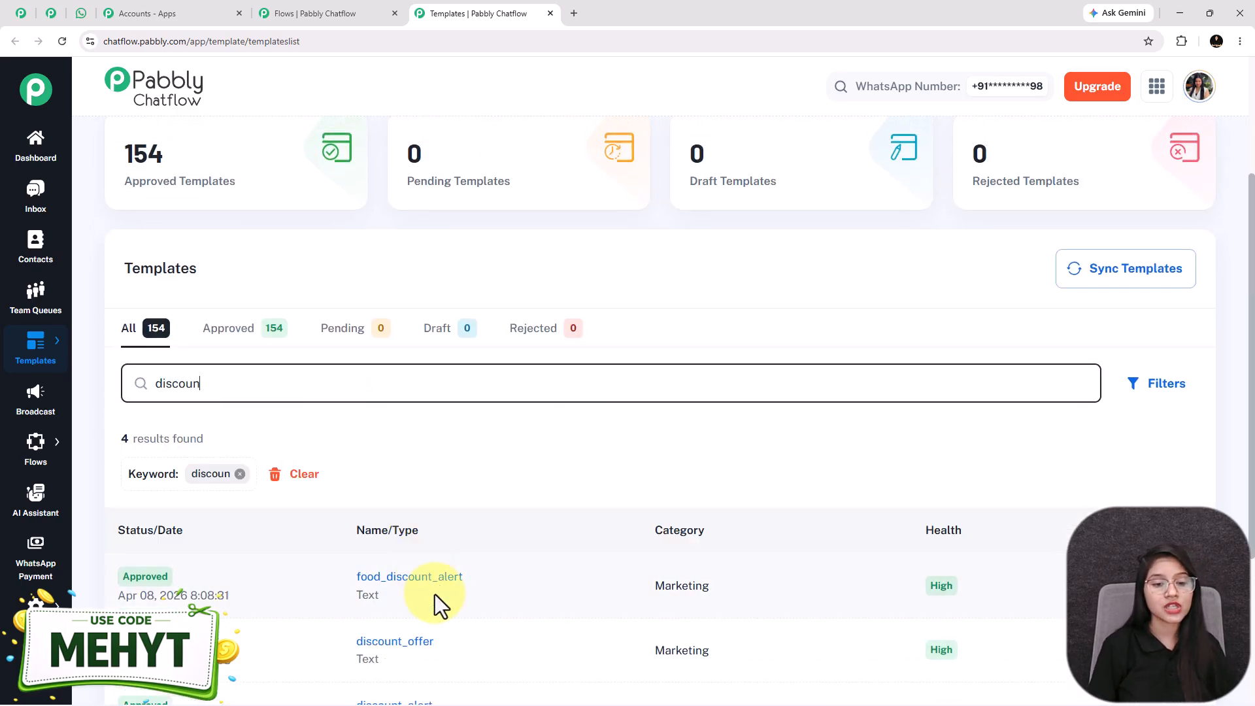
{"action": "scroll", "coordinate": [424, 598], "scroll_direction": "down", "scroll_amount": 1}
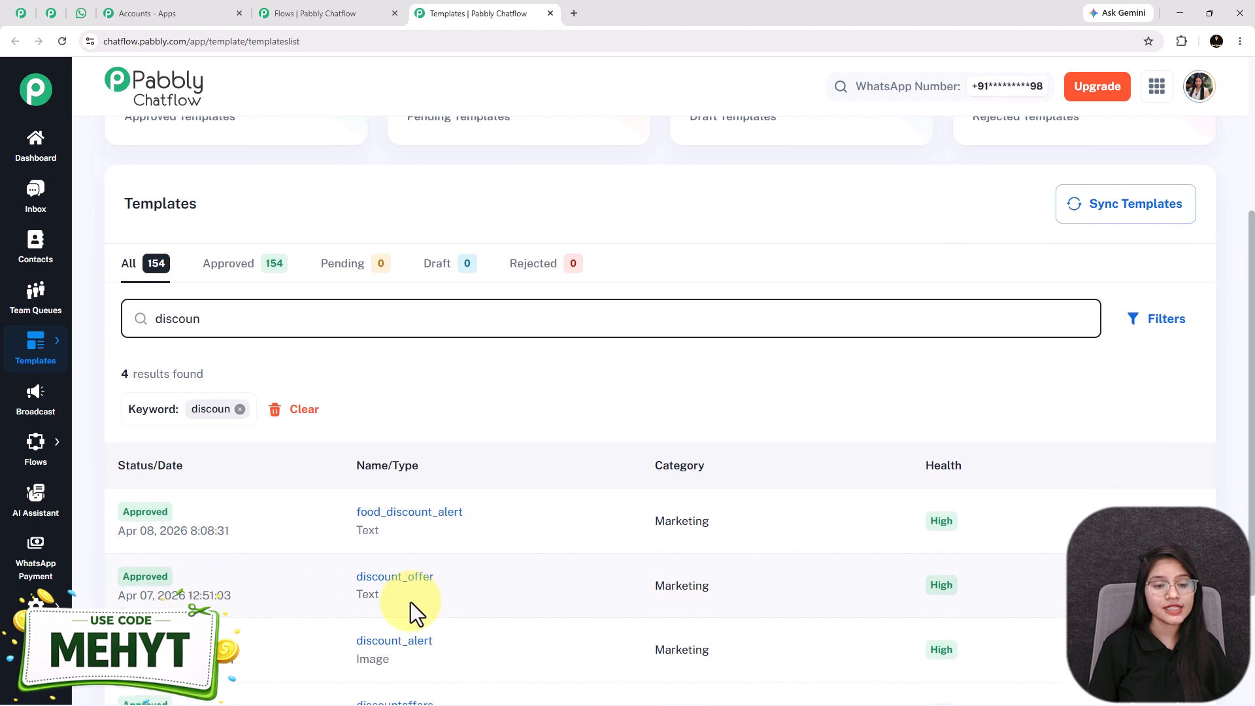
{"action": "left_click", "coordinate": [394, 641]}
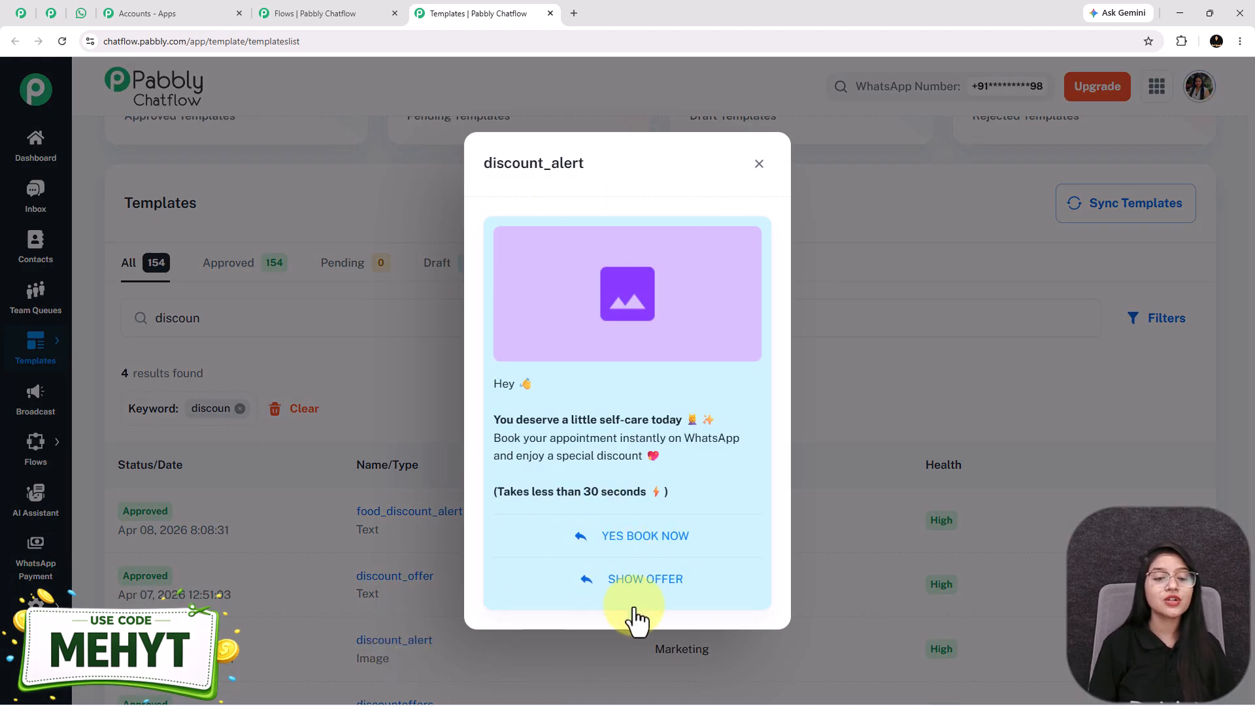
{"action": "left_click", "coordinate": [299, 13]}
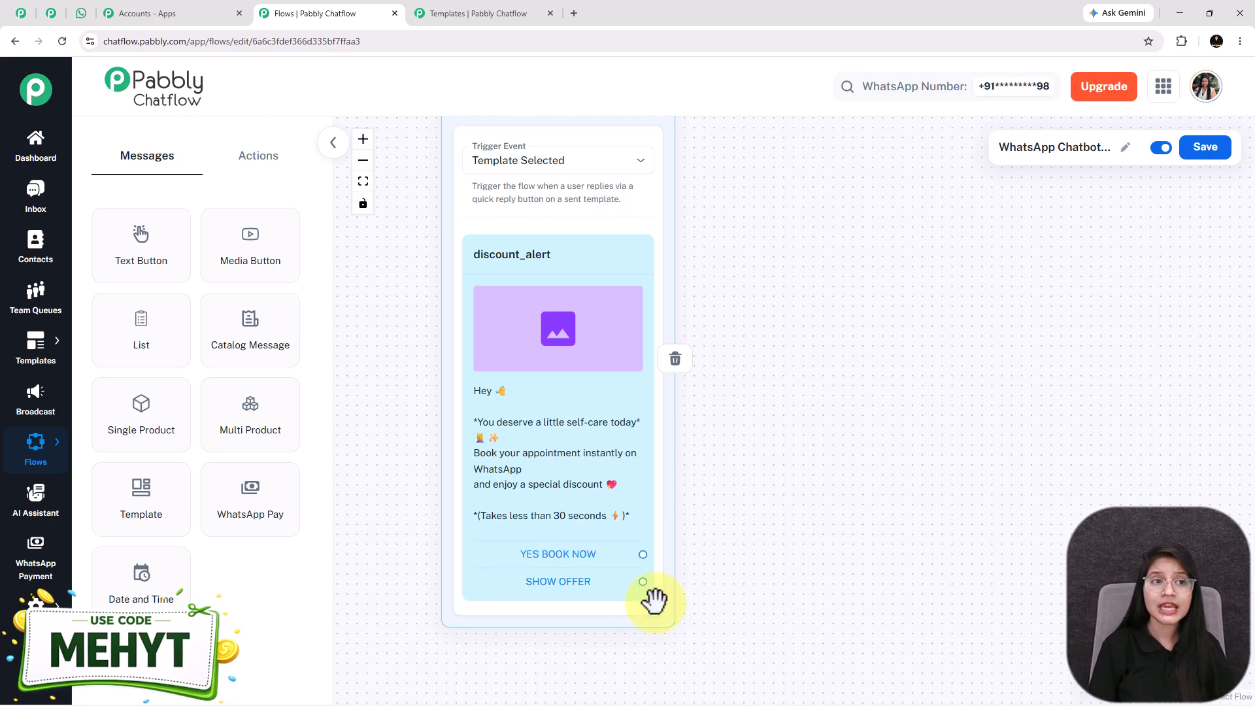
Select the bot's Great choice! message text in the WhatsApp chat
{"action": "left_click", "coordinate": [81, 13]}
{"action": "scroll", "coordinate": [717, 376], "scroll_direction": "up", "scroll_amount": 4}
{"action": "left_click_drag", "start_coordinate": [681, 431], "coordinate": [466, 370]}
{"action": "key", "text": "ctrl+c"}
{"action": "left_click", "coordinate": [588, 398]}
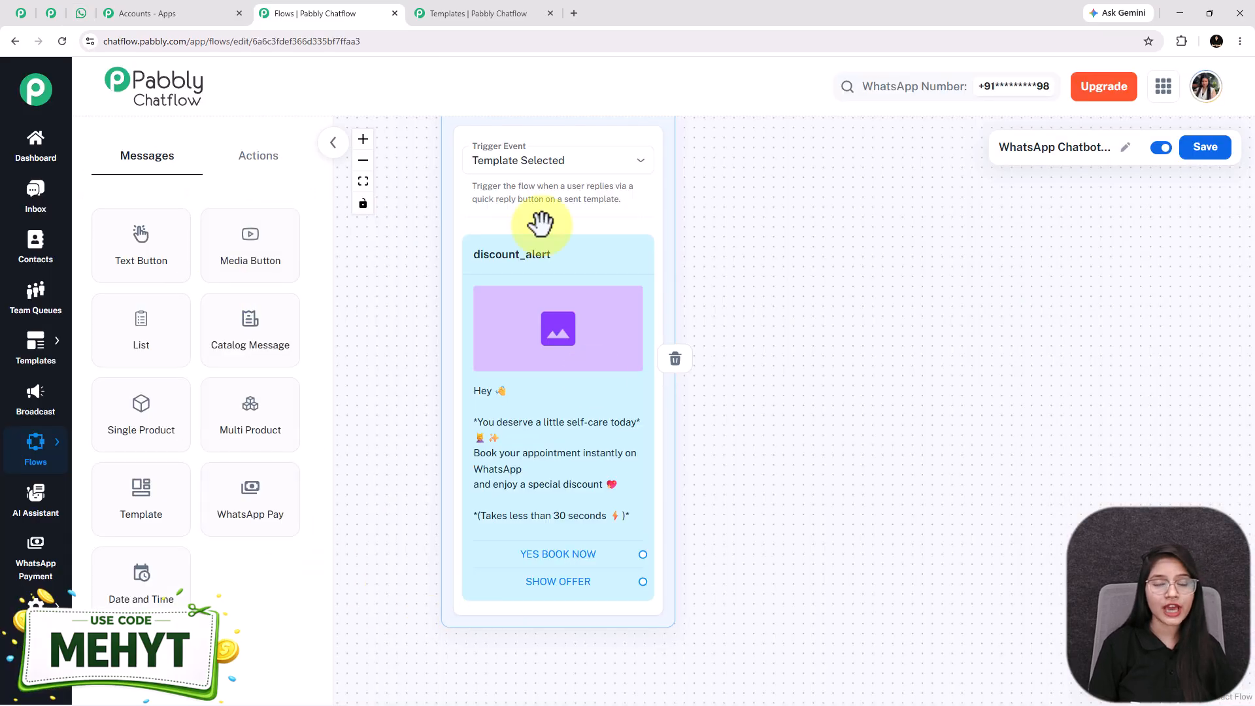
Add a Question node whose message is the pasted Great choice! booking text
{"action": "left_click", "coordinate": [255, 164]}
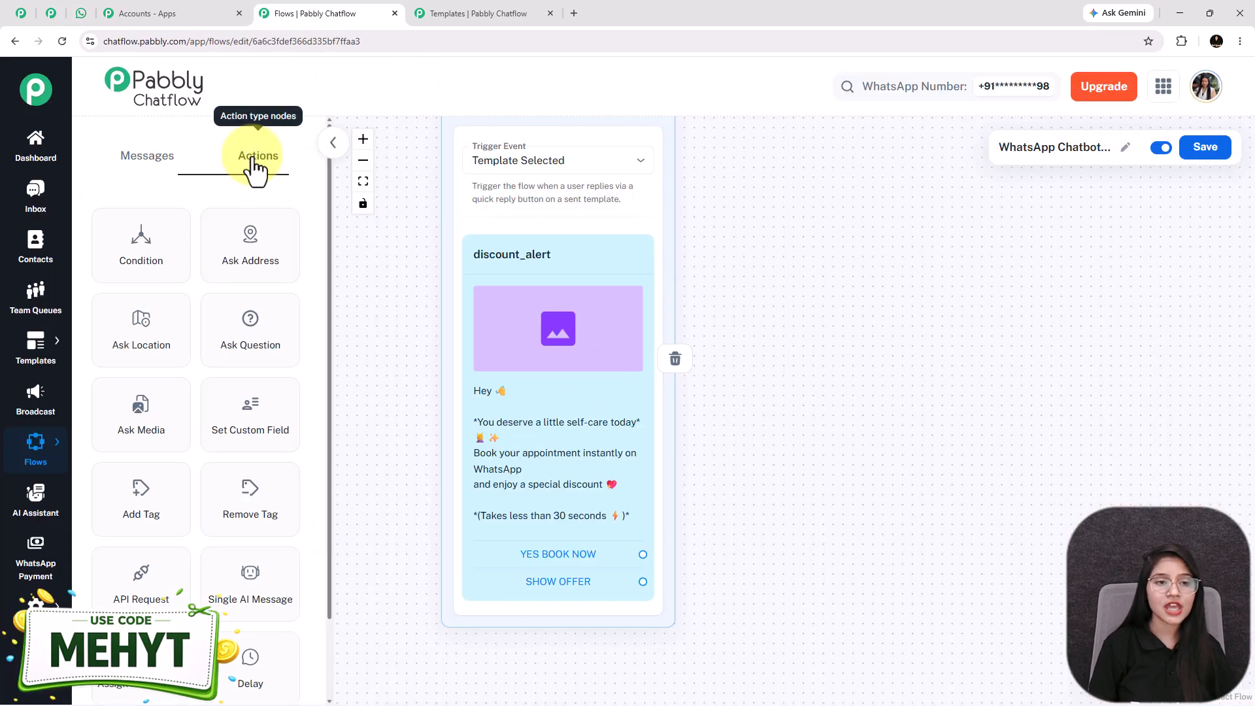
{"action": "left_click", "coordinate": [252, 325]}
{"action": "left_click_drag", "start_coordinate": [714, 401], "coordinate": [838, 232]}
{"action": "left_click", "coordinate": [828, 330]}
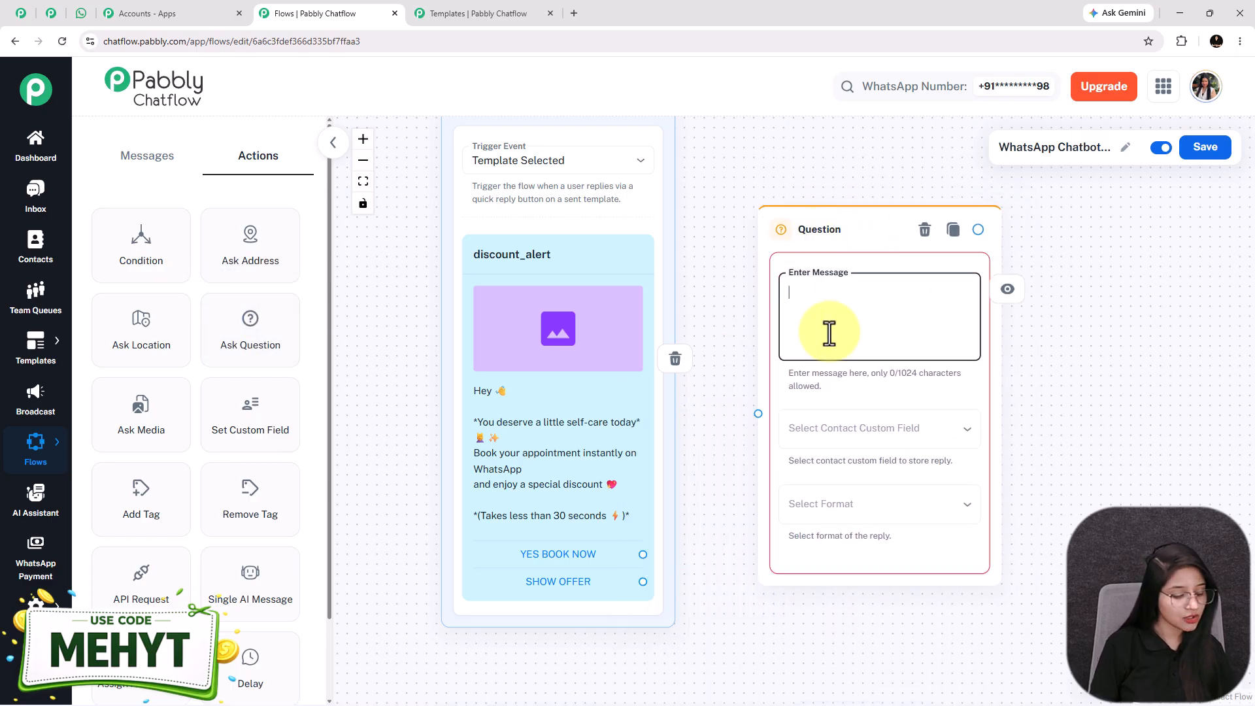
{"action": "key", "text": "ctrl+v"}
{"action": "key", "text": "Up"}
{"action": "key", "text": "Up"}
{"action": "key", "text": "Up"}
{"action": "key", "text": "Up"}
{"action": "key", "text": "Up"}
{"action": "key", "text": "Up"}
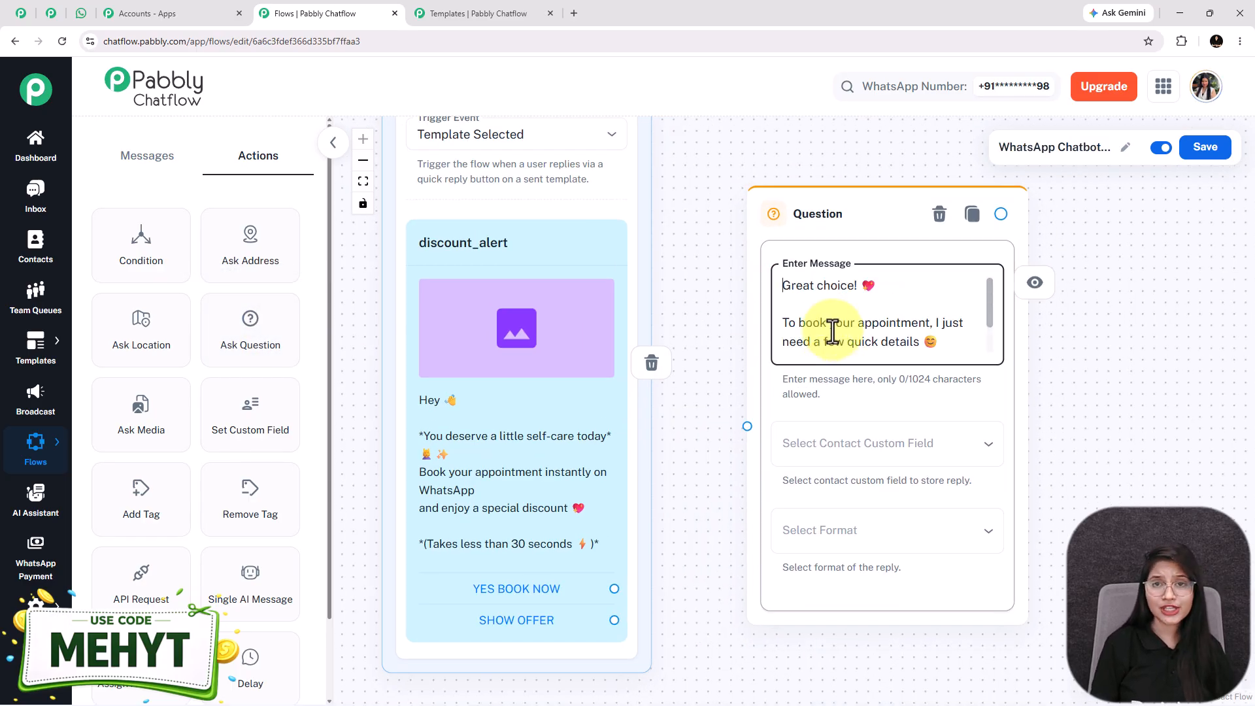
{"action": "key", "text": "Down"}
{"action": "key", "text": "Down"}
{"action": "key", "text": "Down"}
{"action": "key", "text": "Down"}
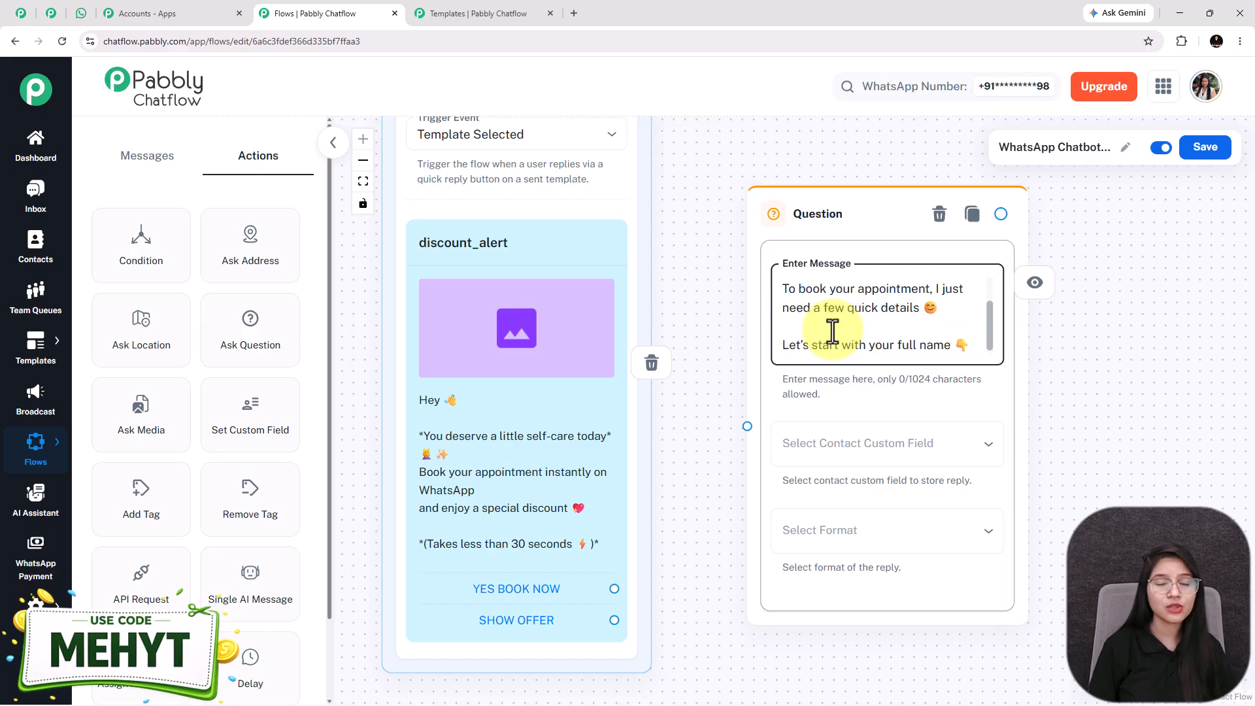
Store the question's reply in the FullName field with Text as the reply format
{"action": "left_click", "coordinate": [861, 451]}
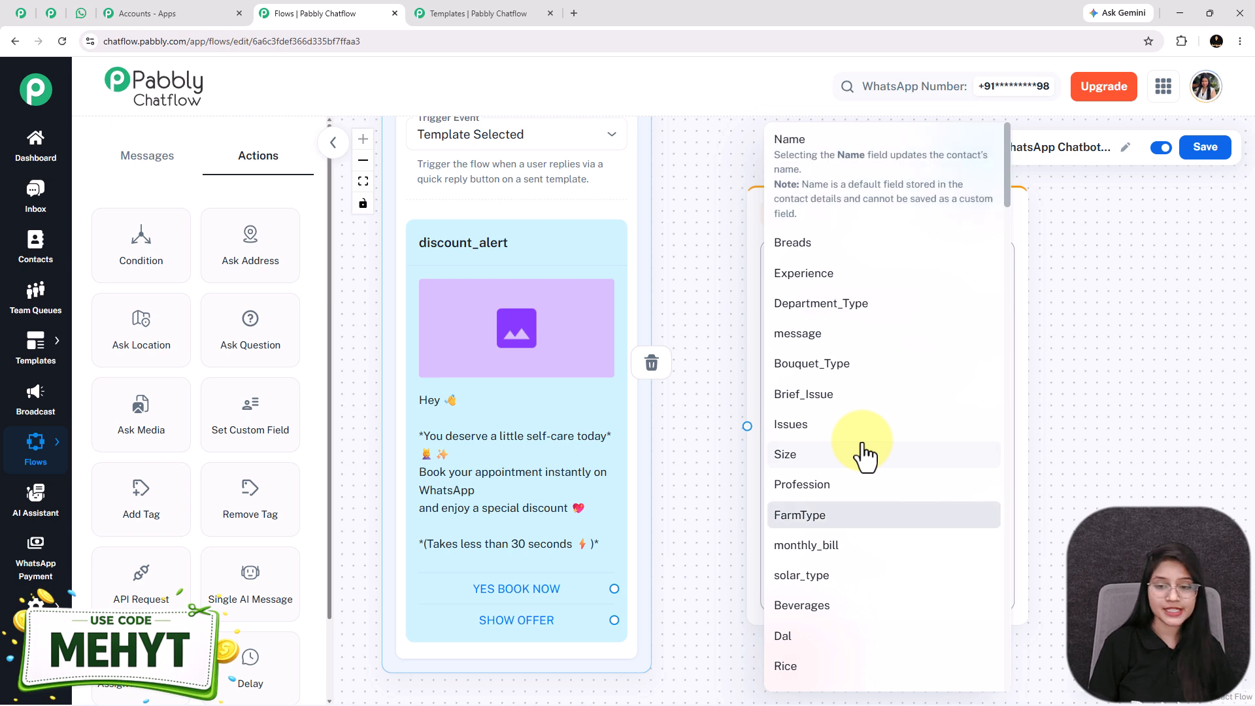
{"action": "scroll", "coordinate": [861, 451], "scroll_direction": "down", "scroll_amount": 15}
{"action": "left_click", "coordinate": [811, 407]}
{"action": "left_click", "coordinate": [854, 533]}
{"action": "left_click", "coordinate": [797, 518]}
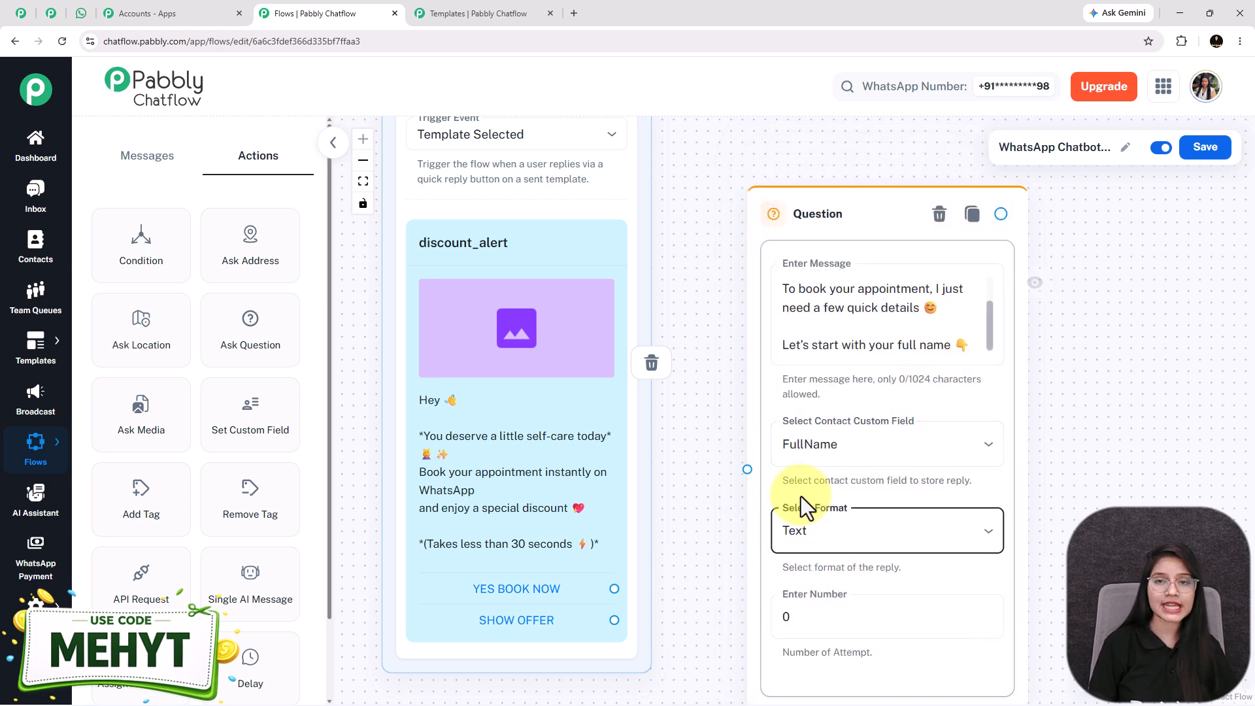
{"action": "left_click_drag", "start_coordinate": [850, 222], "coordinate": [850, 172]}
{"action": "scroll", "coordinate": [850, 173], "scroll_direction": "down", "scroll_amount": 1}
Keep the reply format as Text and set the number of attempts to 1
{"action": "left_click", "coordinate": [811, 532]}
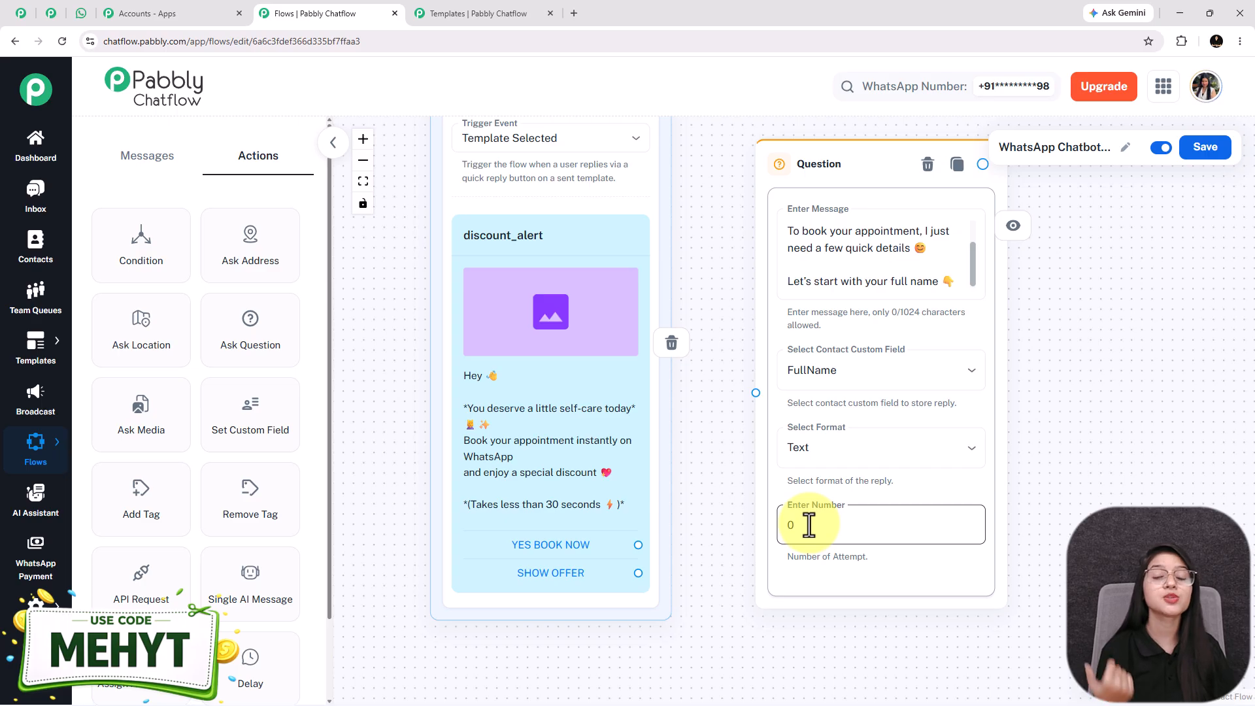
{"action": "left_click", "coordinate": [850, 275]}
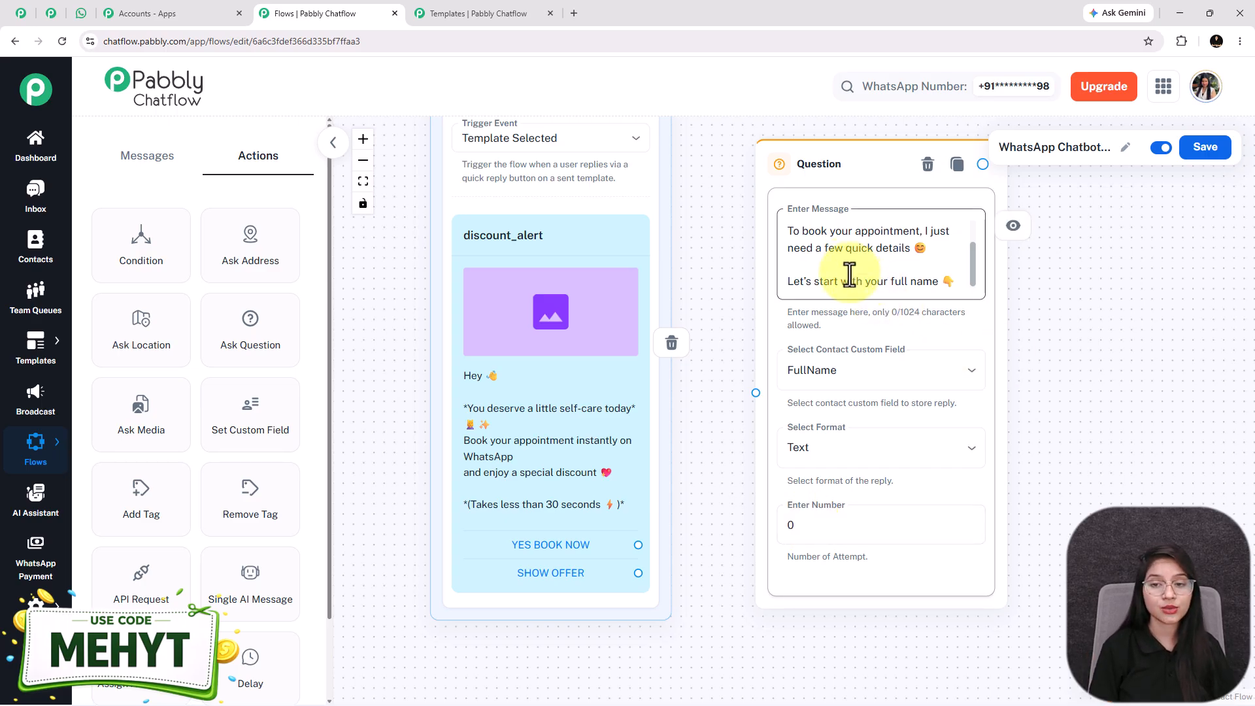
{"action": "double_click", "coordinate": [849, 274]}
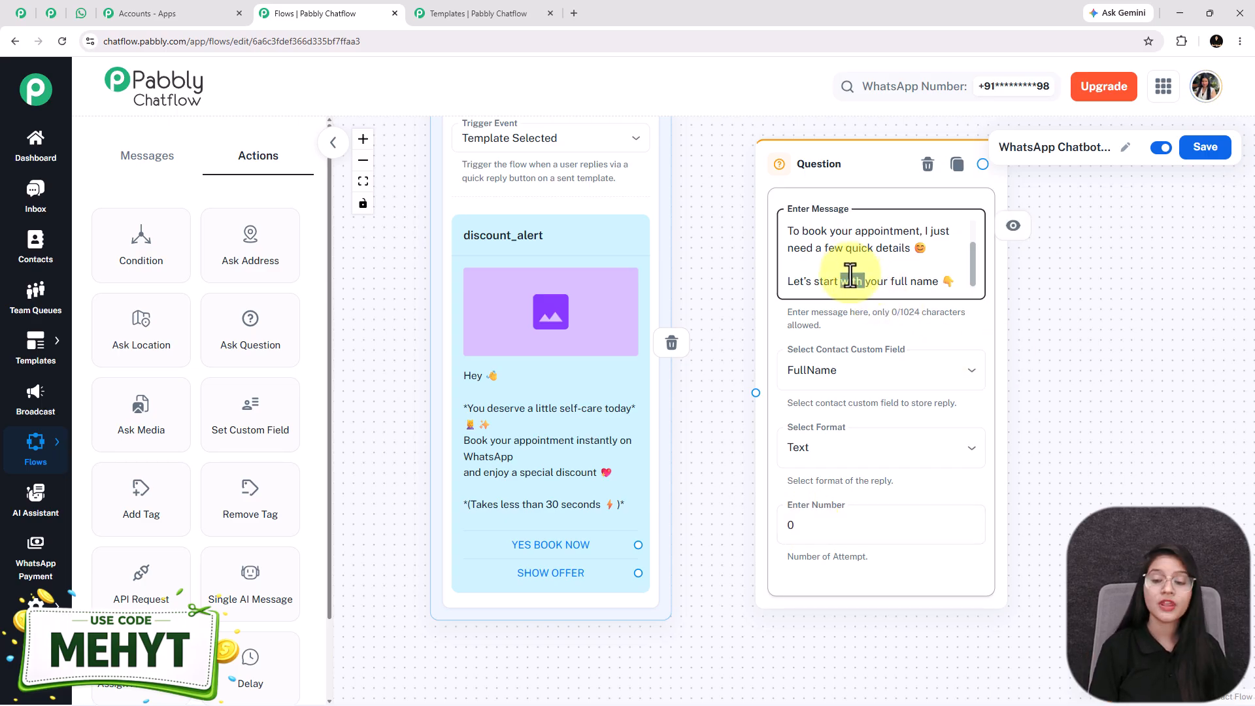
{"action": "left_click", "coordinate": [864, 455]}
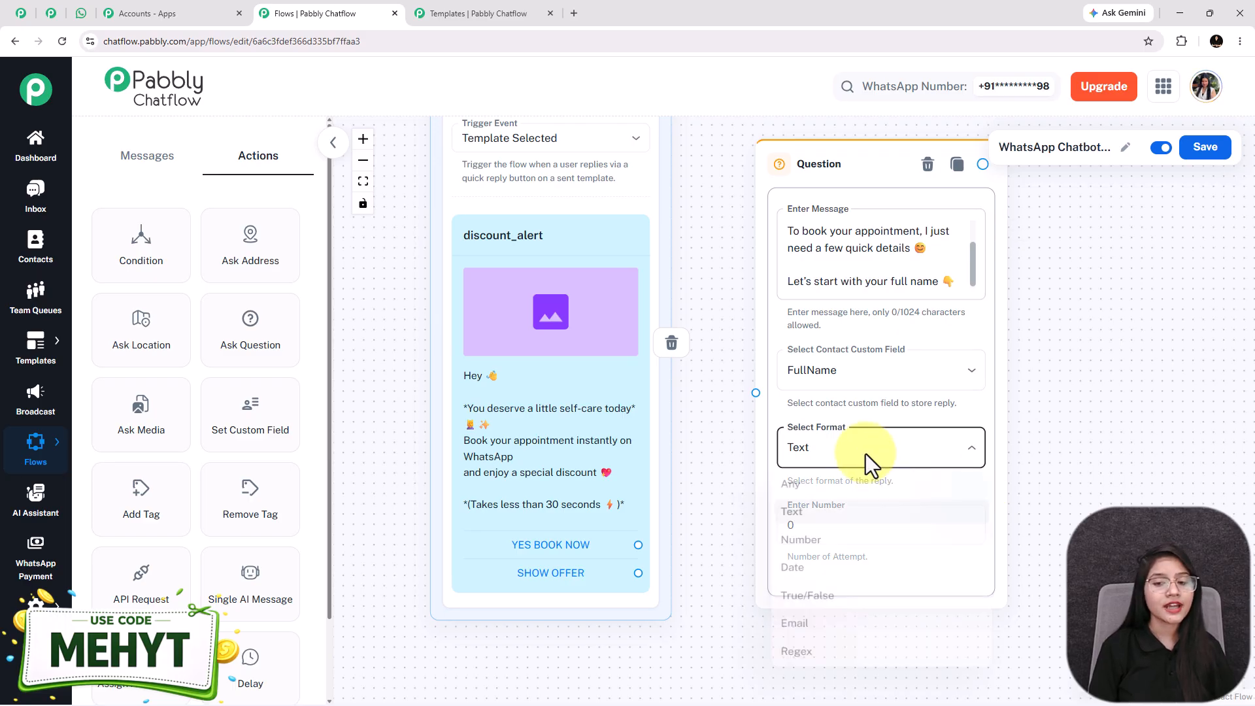
{"action": "left_click", "coordinate": [805, 520]}
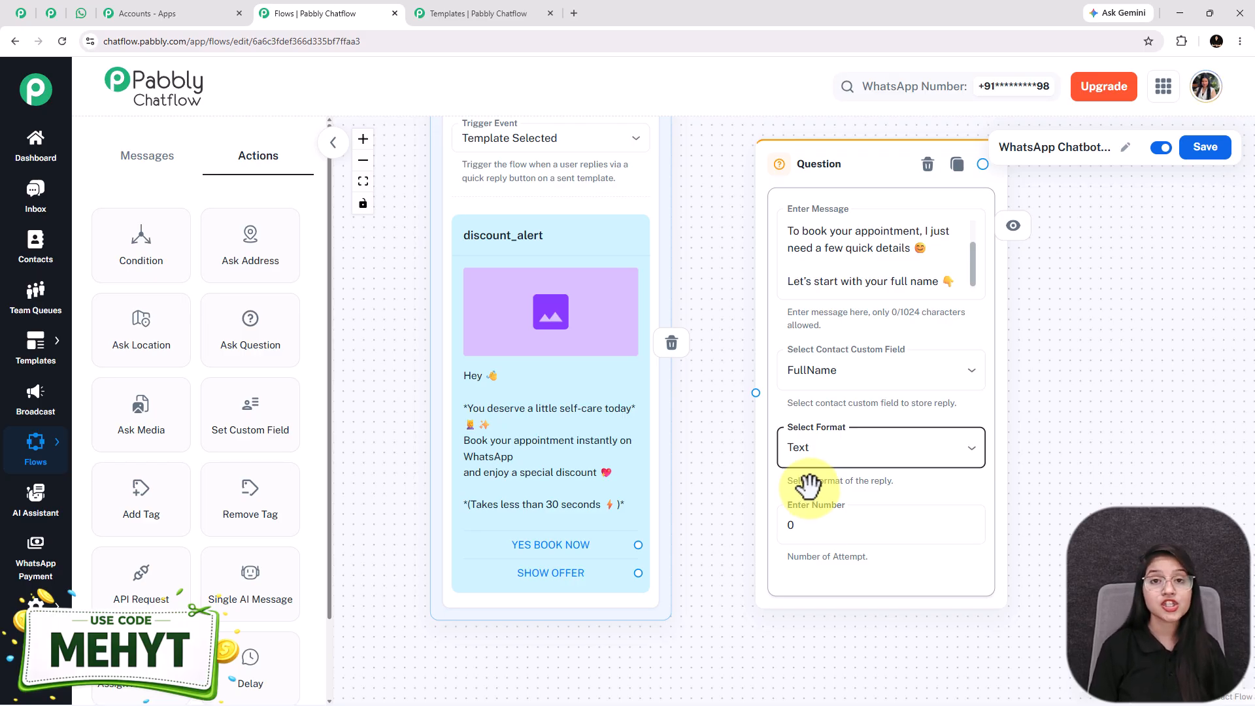
{"action": "left_click", "coordinate": [819, 529]}
{"action": "key", "text": "BackSpace"}
{"action": "type", "text": "1"}
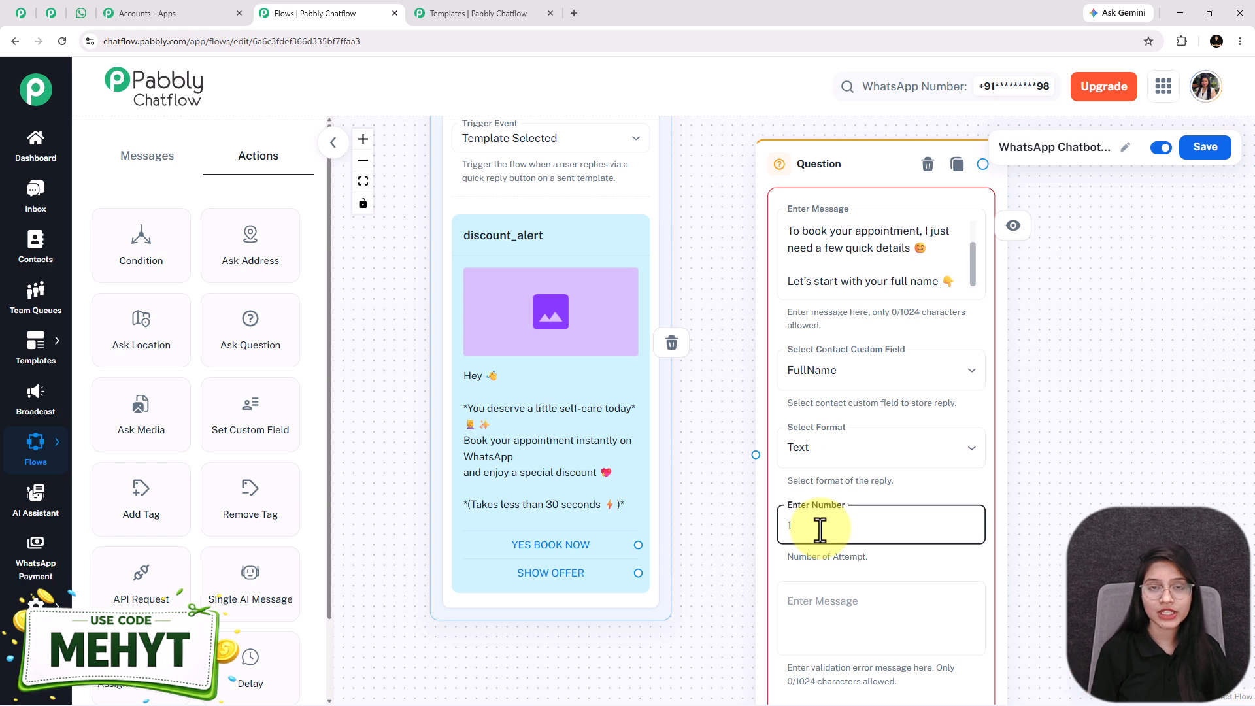
Change the question's number of attempts from 1 to 0
{"action": "left_click_drag", "start_coordinate": [715, 610], "coordinate": [662, 516]}
{"action": "left_click", "coordinate": [769, 533]}
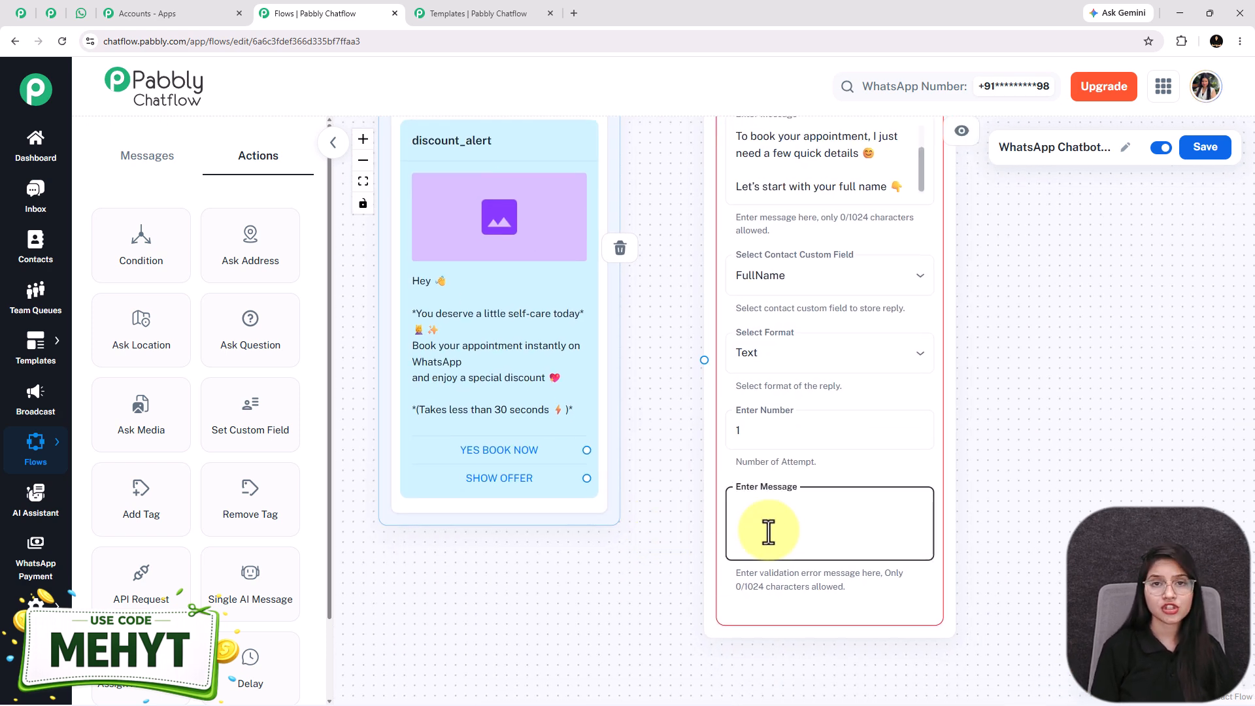
{"action": "left_click", "coordinate": [750, 429]}
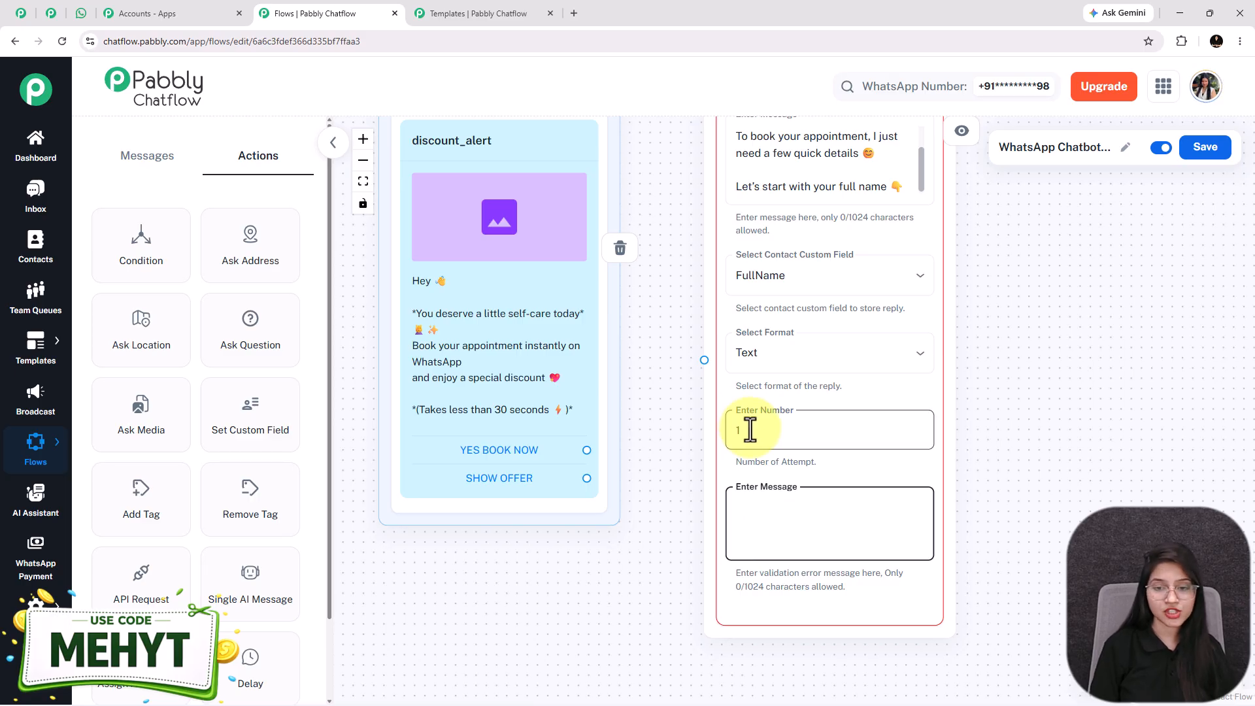
{"action": "key", "text": "BackSpace"}
{"action": "type", "text": "0"}
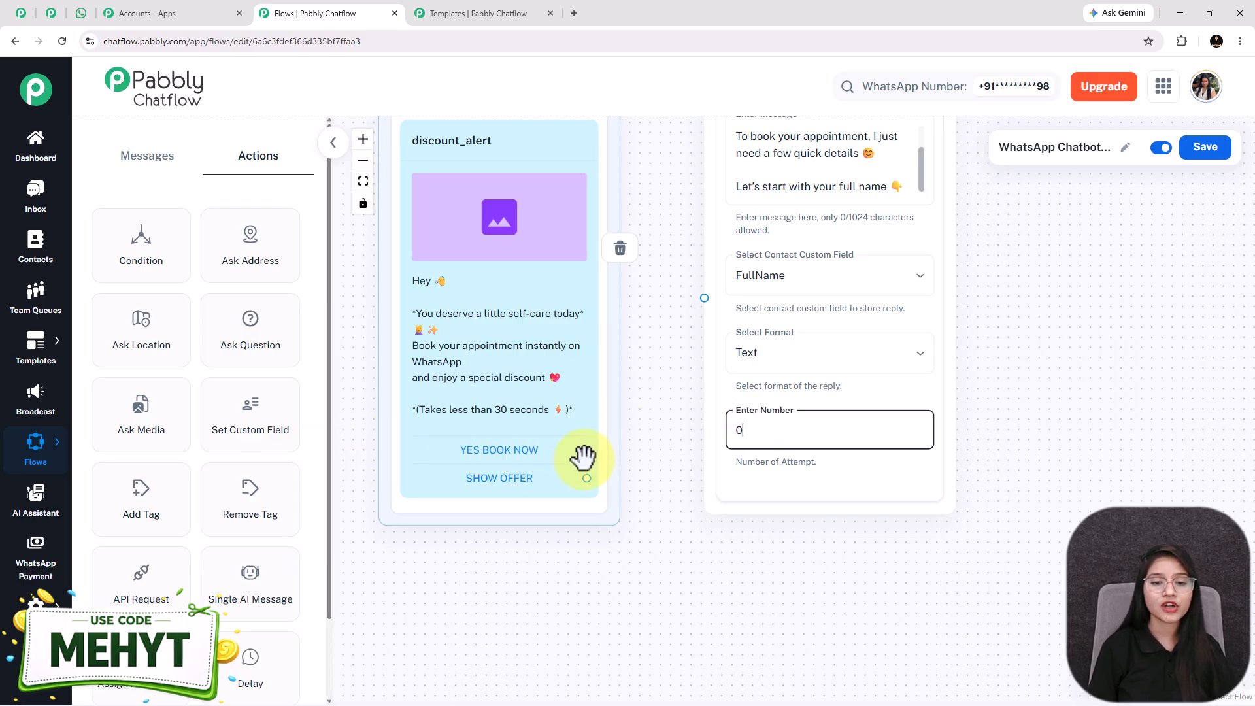
Connect the YES BOOK NOW button to the full-name Question node
{"action": "left_click_drag", "start_coordinate": [586, 450], "coordinate": [703, 294]}
{"action": "left_click", "coordinate": [1124, 397]}
{"action": "left_click_drag", "start_coordinate": [875, 400], "coordinate": [876, 580]}
{"action": "left_click", "coordinate": [804, 316]}
{"action": "left_click_drag", "start_coordinate": [987, 351], "coordinate": [757, 268]}
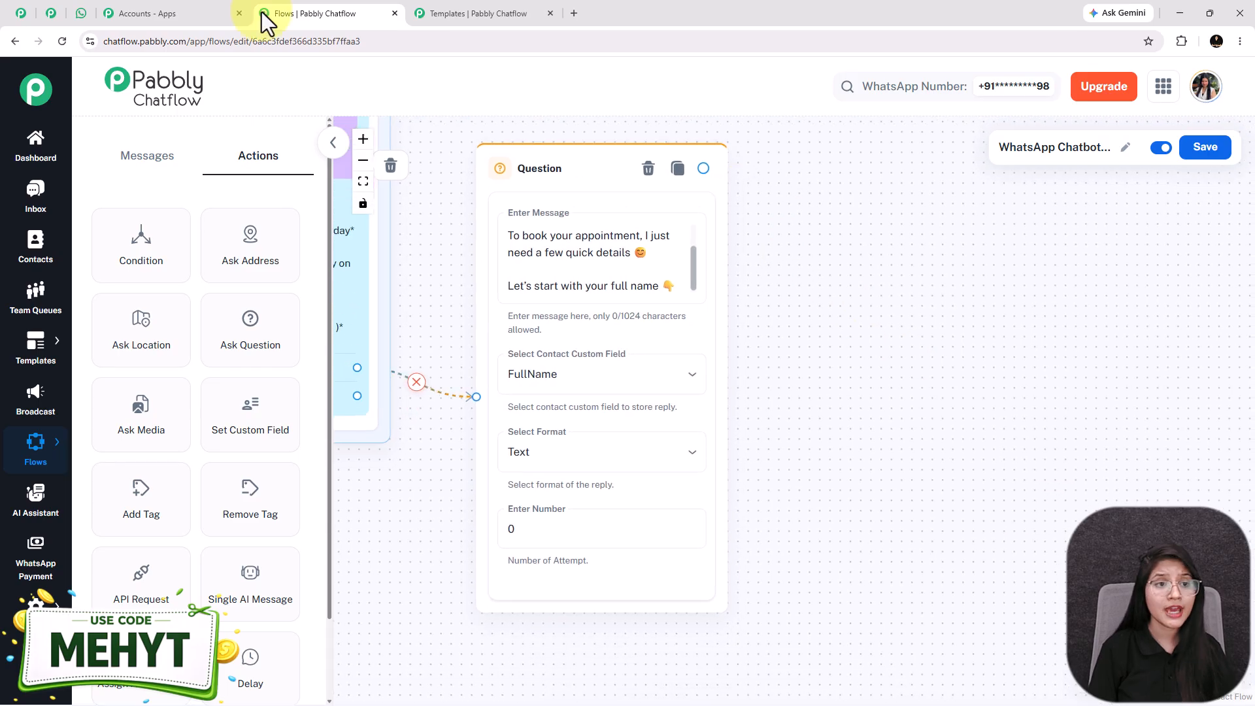
{"action": "left_click", "coordinate": [81, 13]}
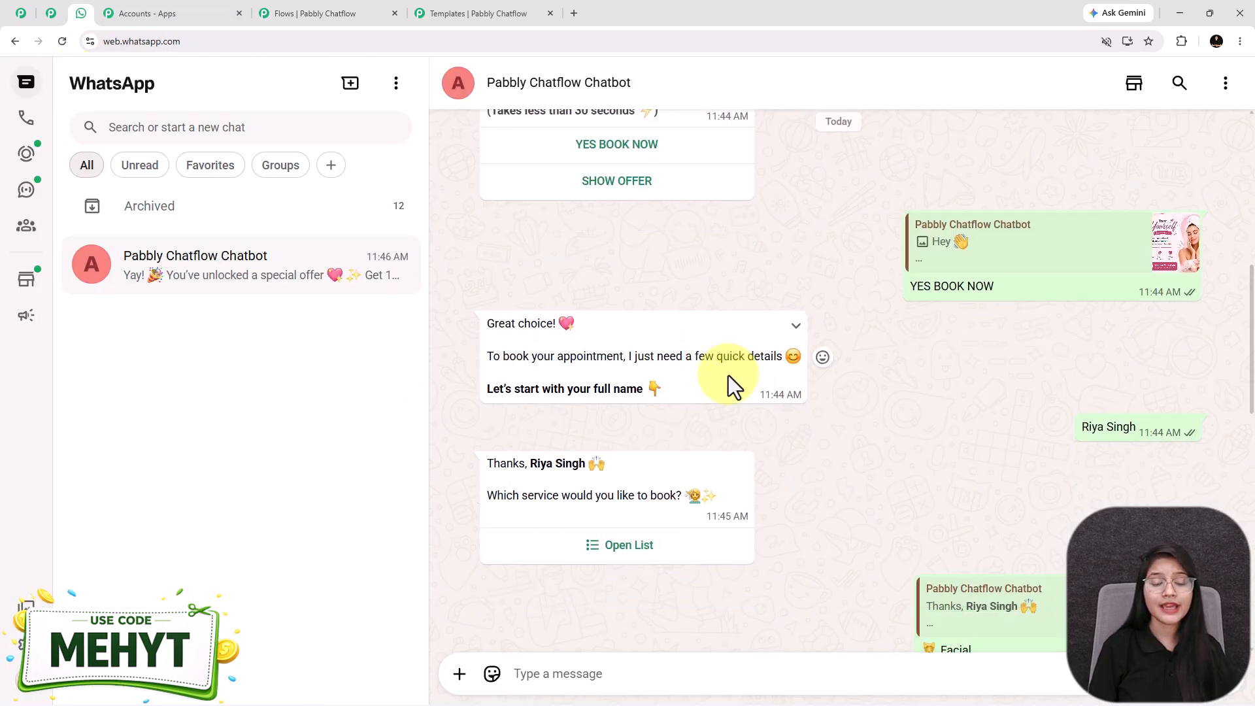
{"action": "scroll", "coordinate": [732, 385], "scroll_direction": "down", "scroll_amount": 1}
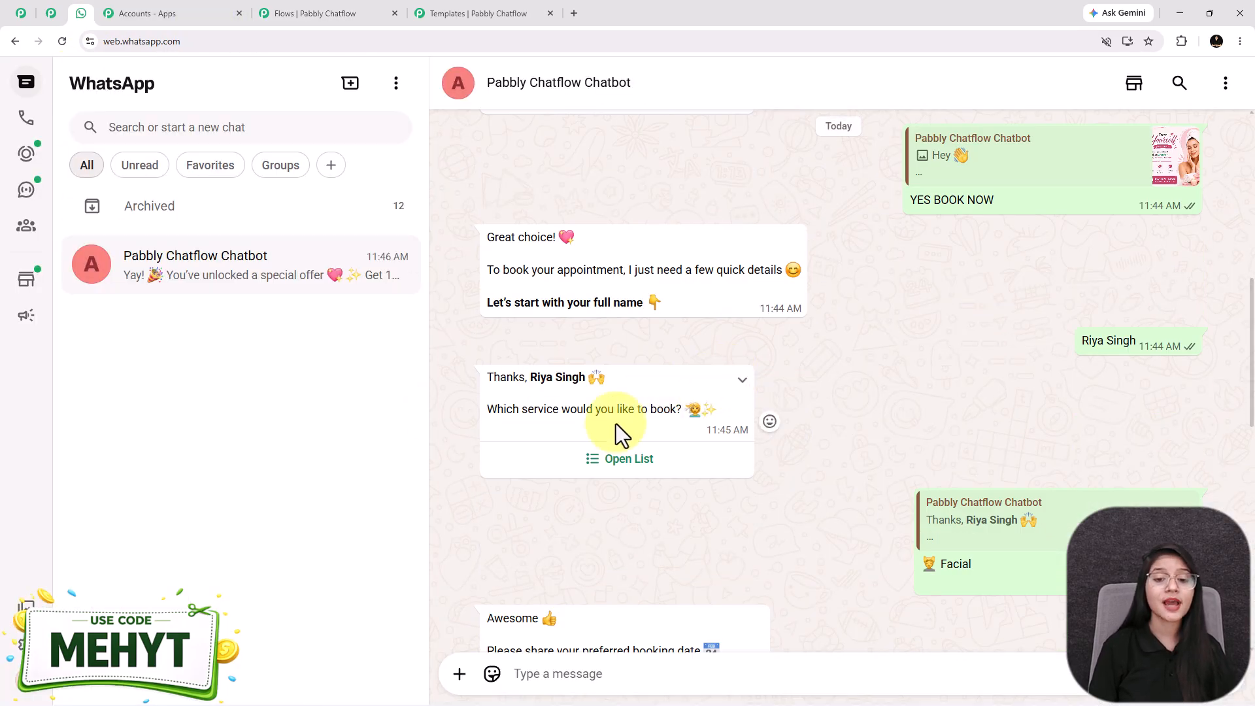
{"action": "left_click", "coordinate": [614, 461]}
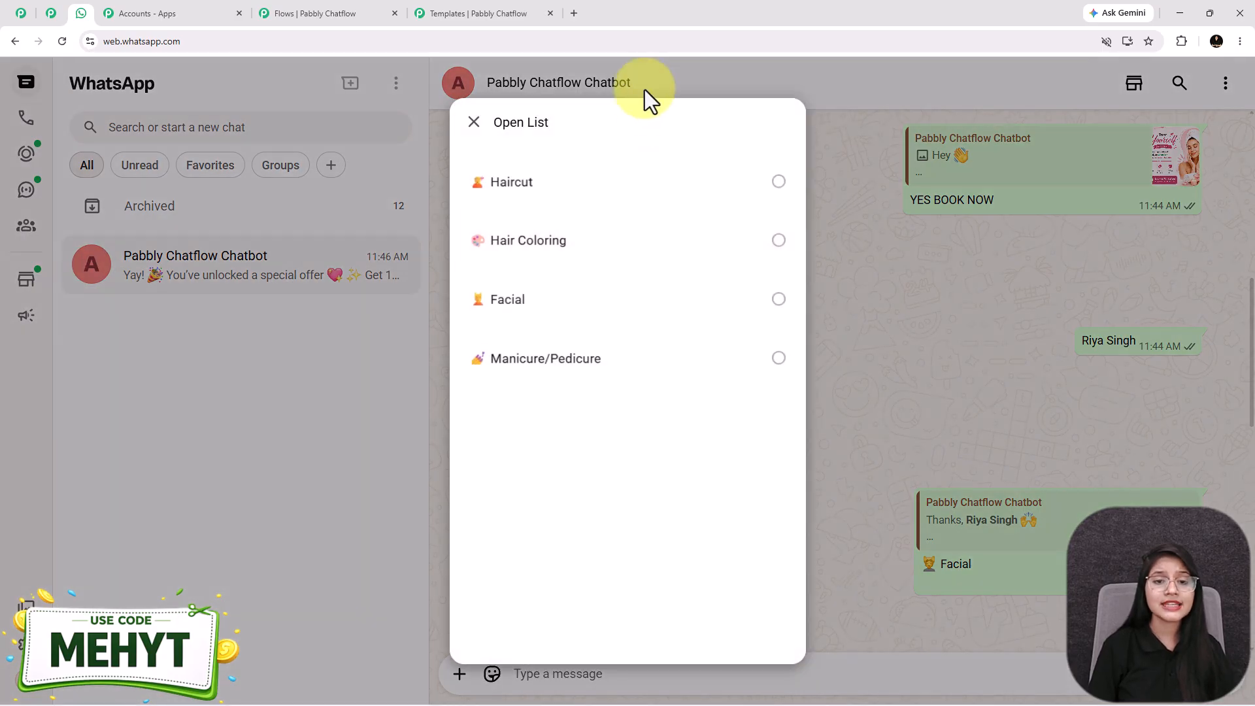
{"action": "left_click", "coordinate": [877, 269]}
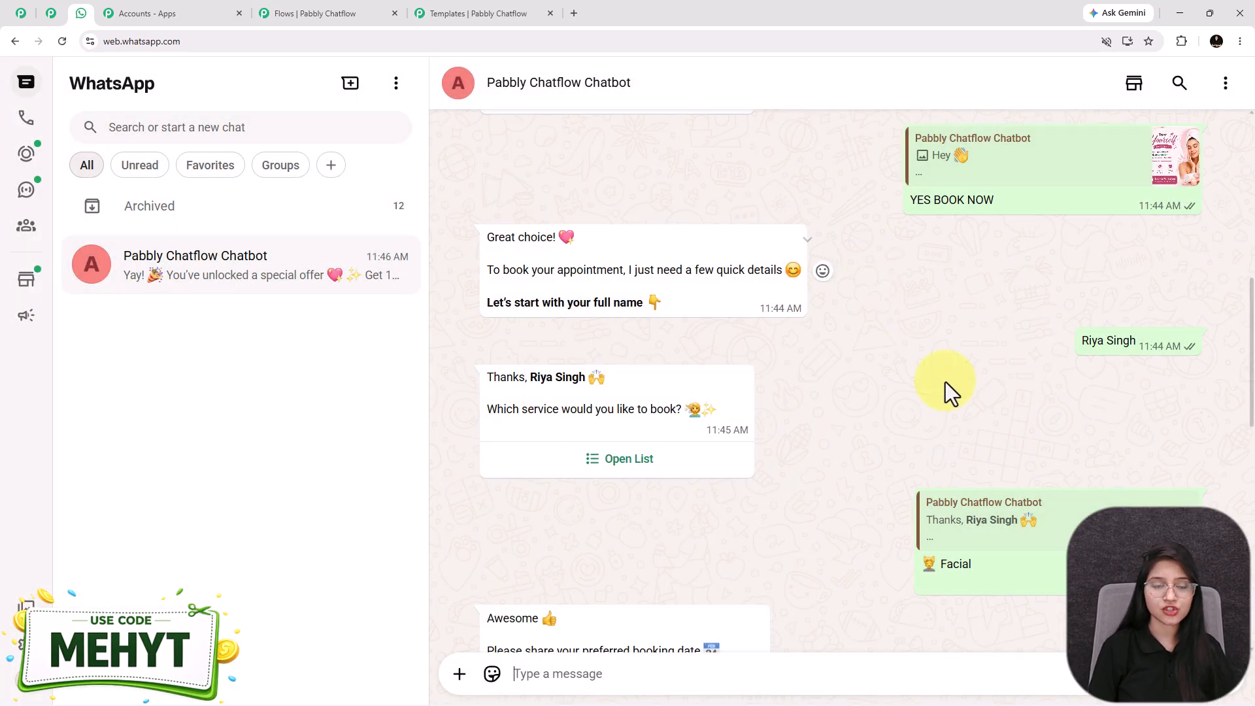
{"action": "left_click", "coordinate": [314, 13]}
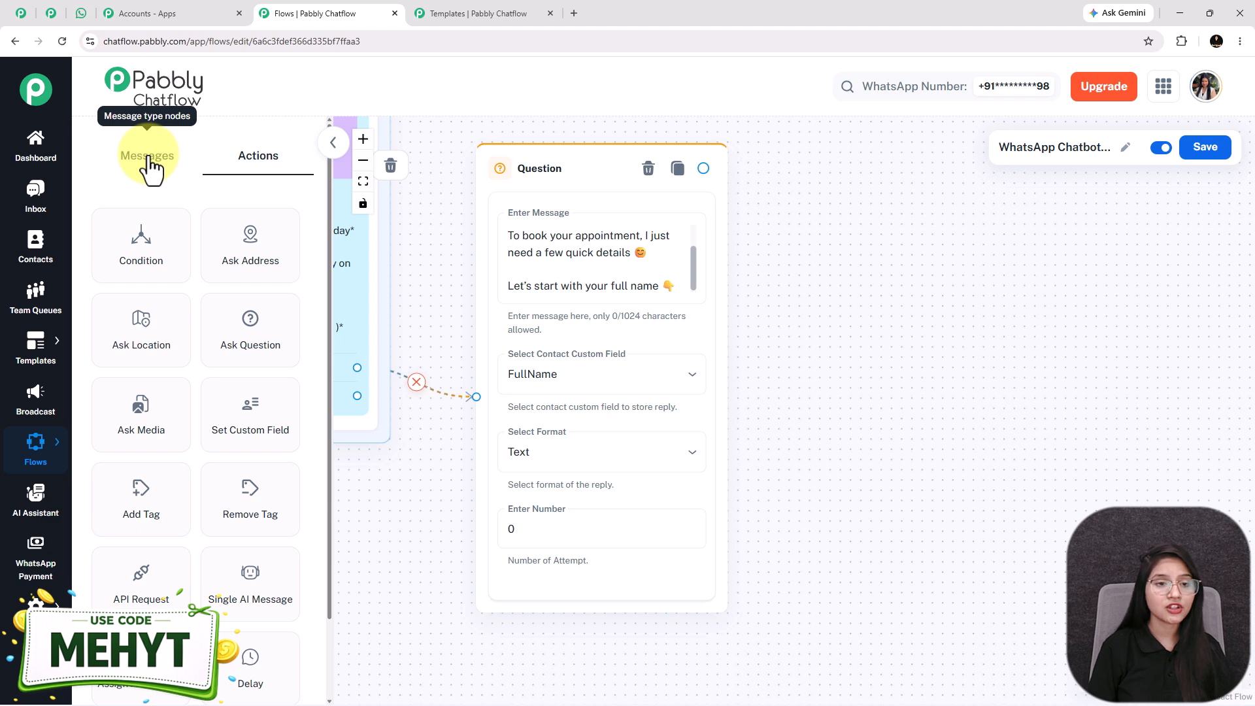
Add a List message node to the right of the name Question node
{"action": "left_click", "coordinate": [148, 160]}
{"action": "left_click_drag", "start_coordinate": [141, 347], "coordinate": [593, 392]}
{"action": "left_click_drag", "start_coordinate": [740, 413], "coordinate": [903, 168]}
{"action": "scroll", "coordinate": [1135, 368], "scroll_direction": "down", "scroll_amount": 2}
{"action": "left_click_drag", "start_coordinate": [1157, 370], "coordinate": [795, 330]}
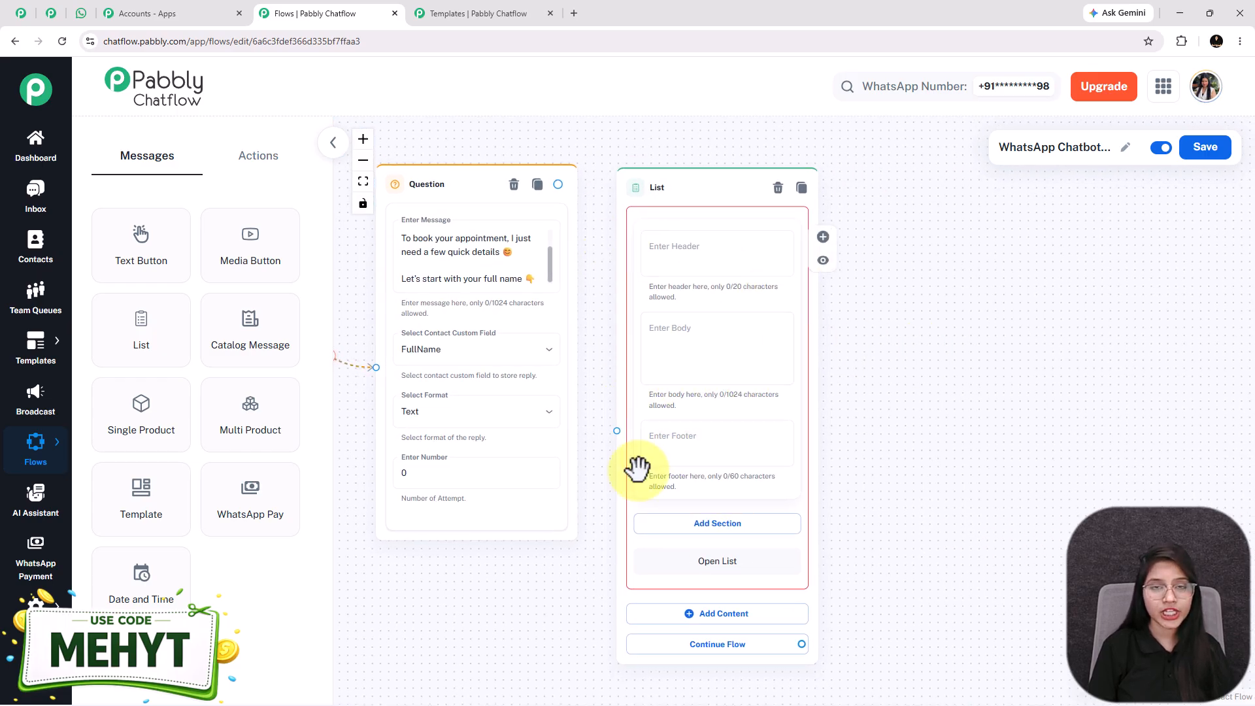
{"action": "left_click_drag", "start_coordinate": [686, 182], "coordinate": [706, 174]}
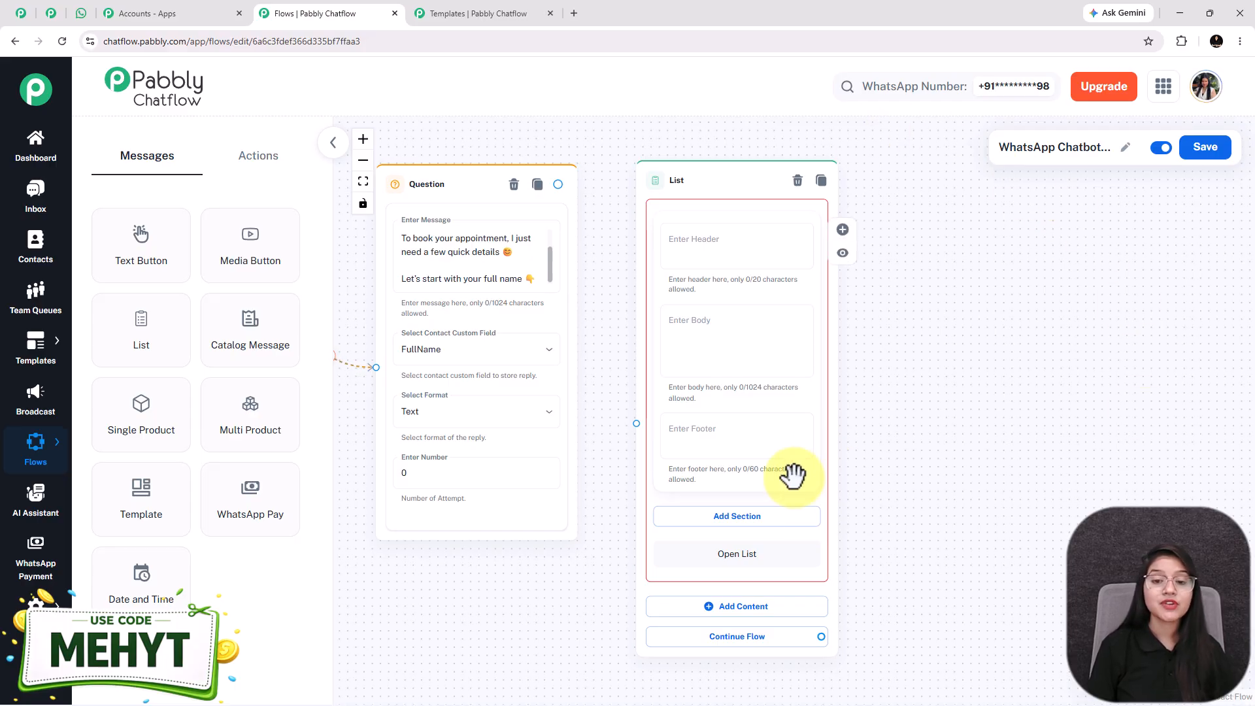
Paste the body text thanking $FullName and asking which service to book
{"action": "left_click", "coordinate": [734, 342]}
{"action": "type", "text": "Thanks, *$FullName* 🙌  Which service would you like to book? 💇✨"}
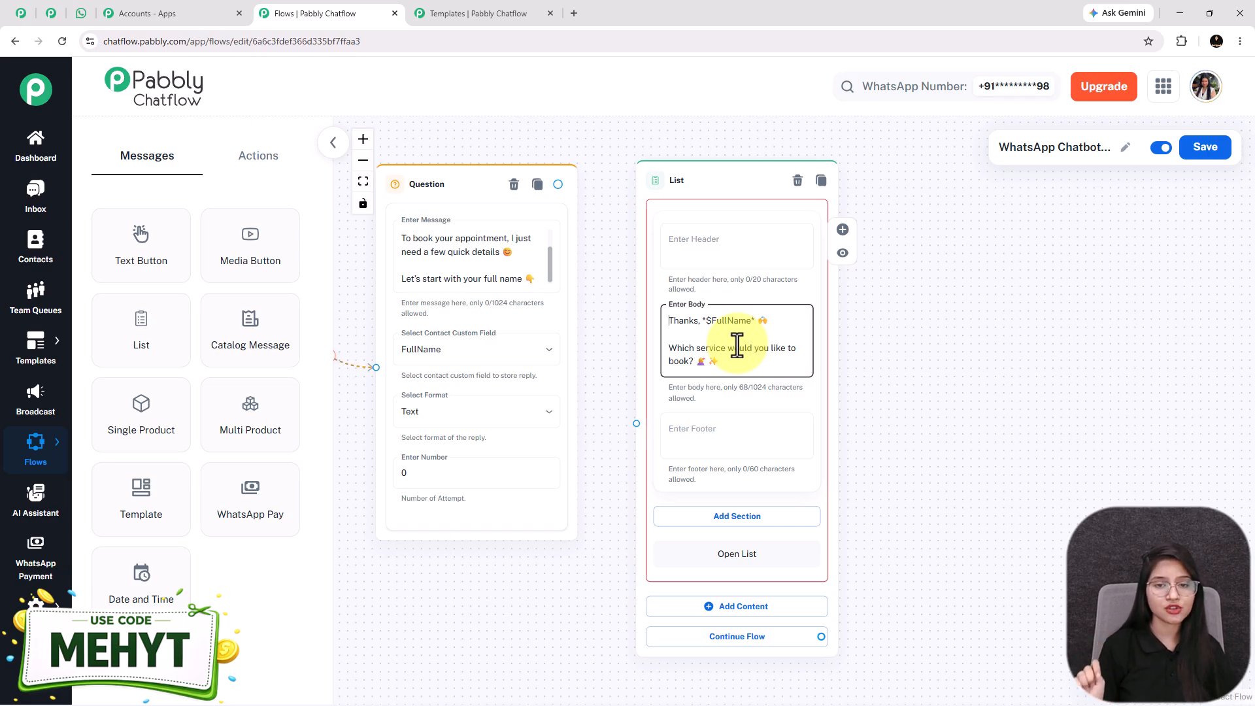
{"action": "scroll", "coordinate": [738, 345], "scroll_direction": "up", "scroll_amount": 2}
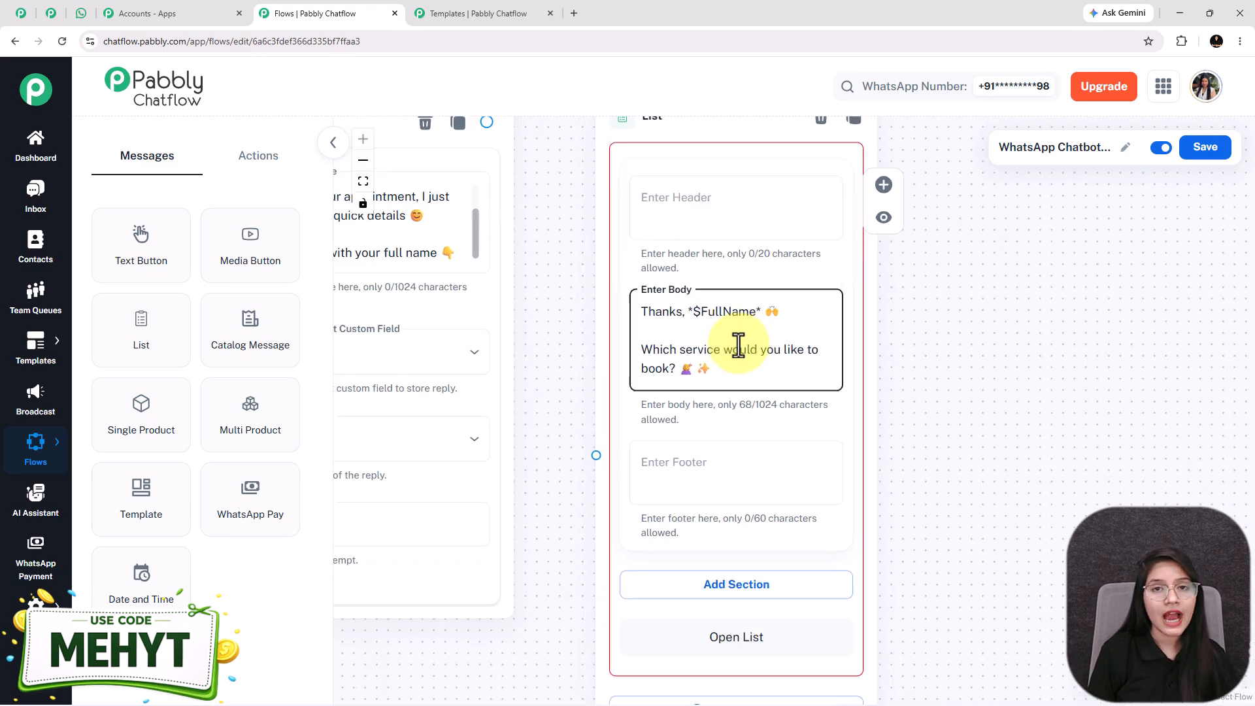
{"action": "double_click", "coordinate": [706, 312]}
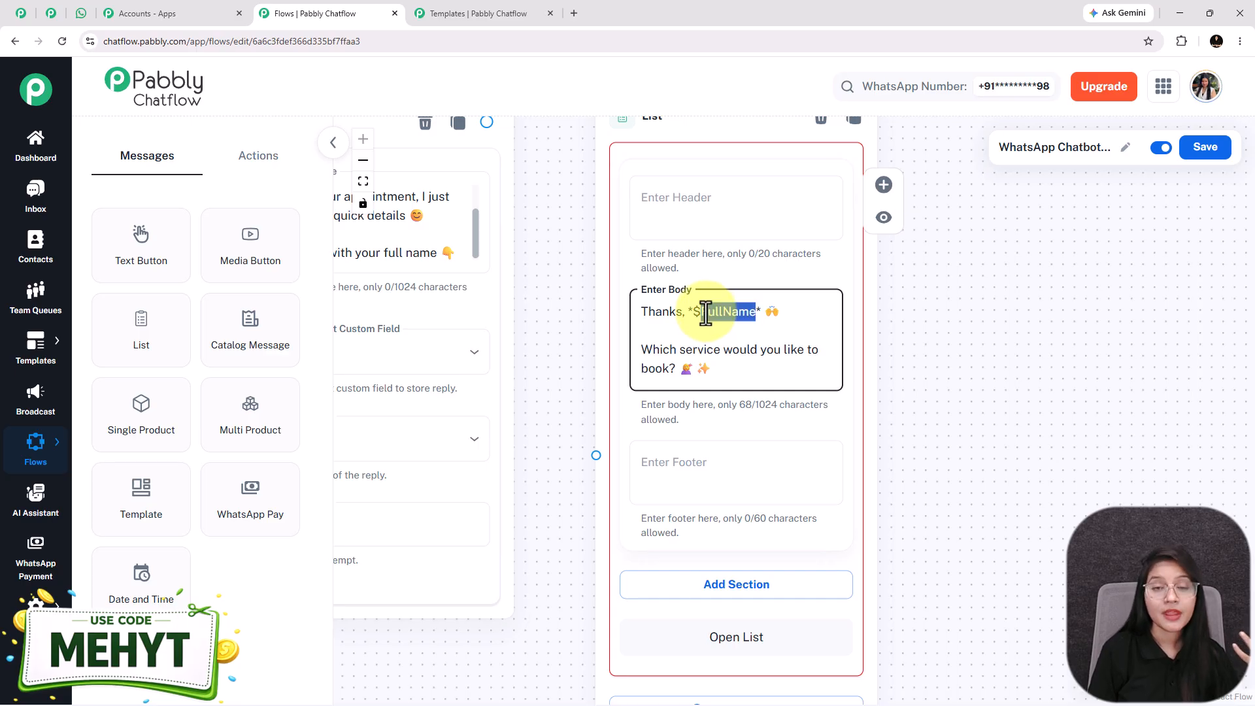
{"action": "scroll", "coordinate": [705, 313], "scroll_direction": "down", "scroll_amount": 1}
{"action": "scroll", "coordinate": [706, 312], "scroll_direction": "down", "scroll_amount": 1}
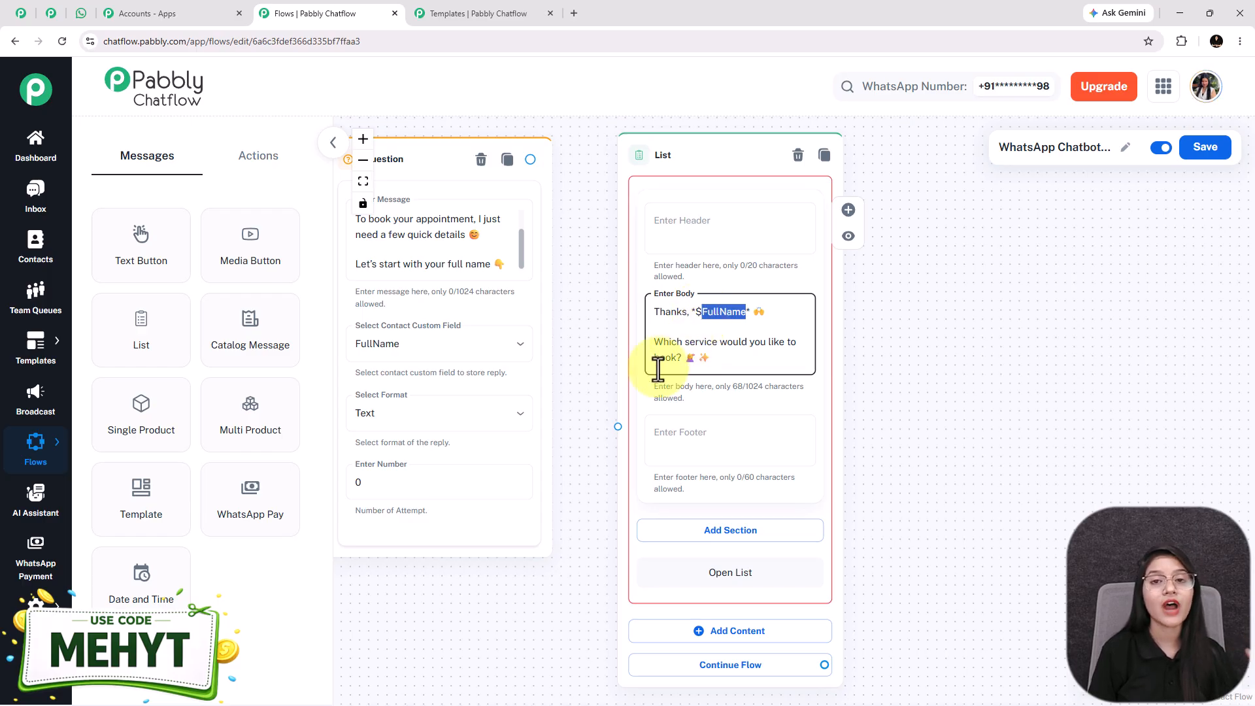
{"action": "left_click_drag", "start_coordinate": [476, 546], "coordinate": [552, 560]}
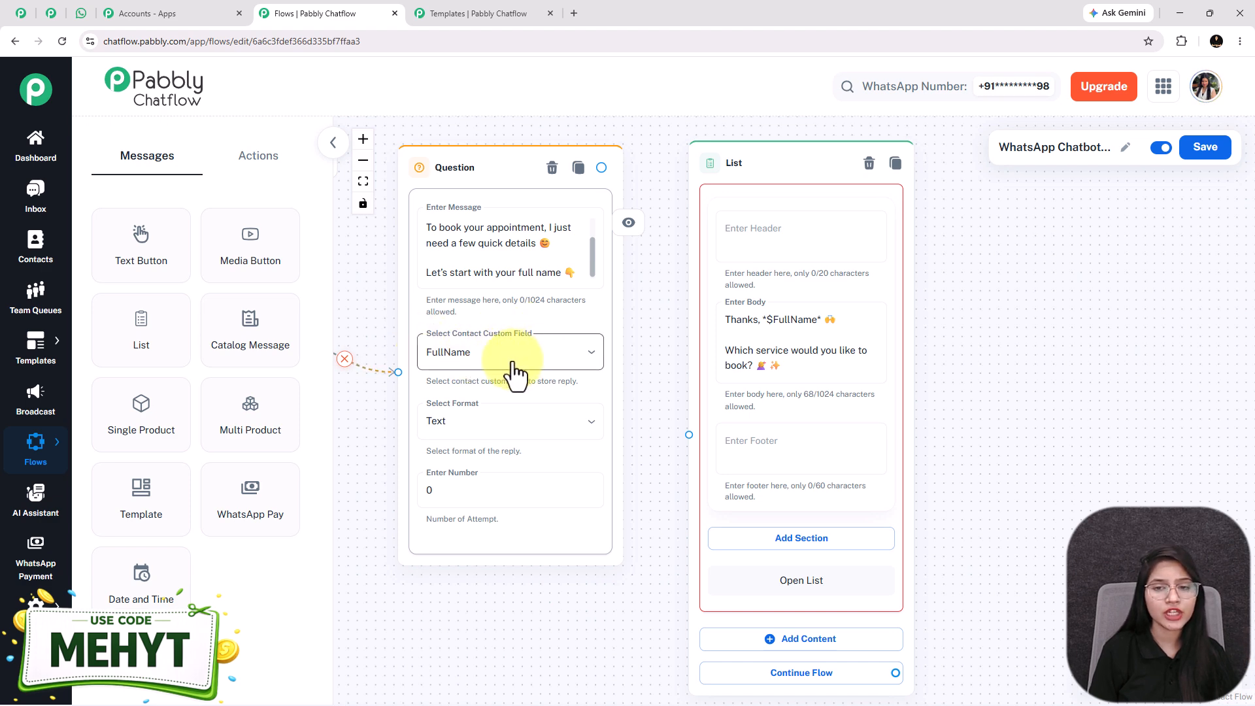
{"action": "double_click", "coordinate": [798, 320]}
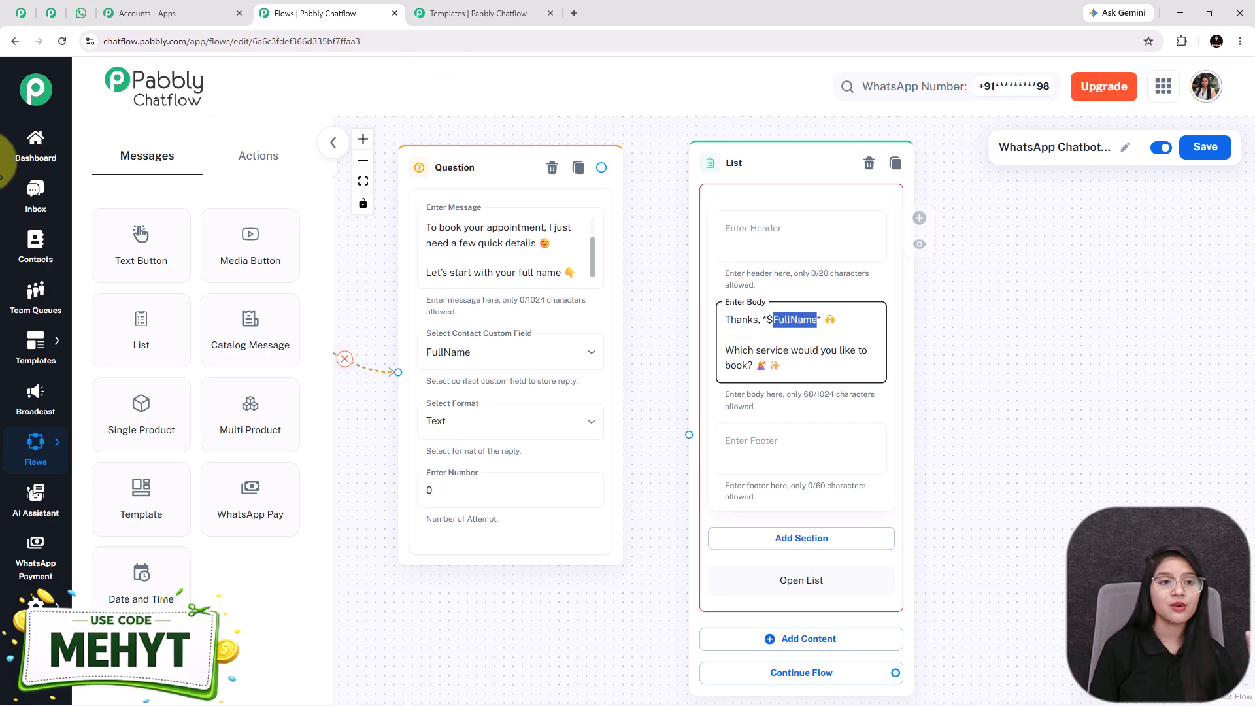
{"action": "left_click", "coordinate": [84, 7]}
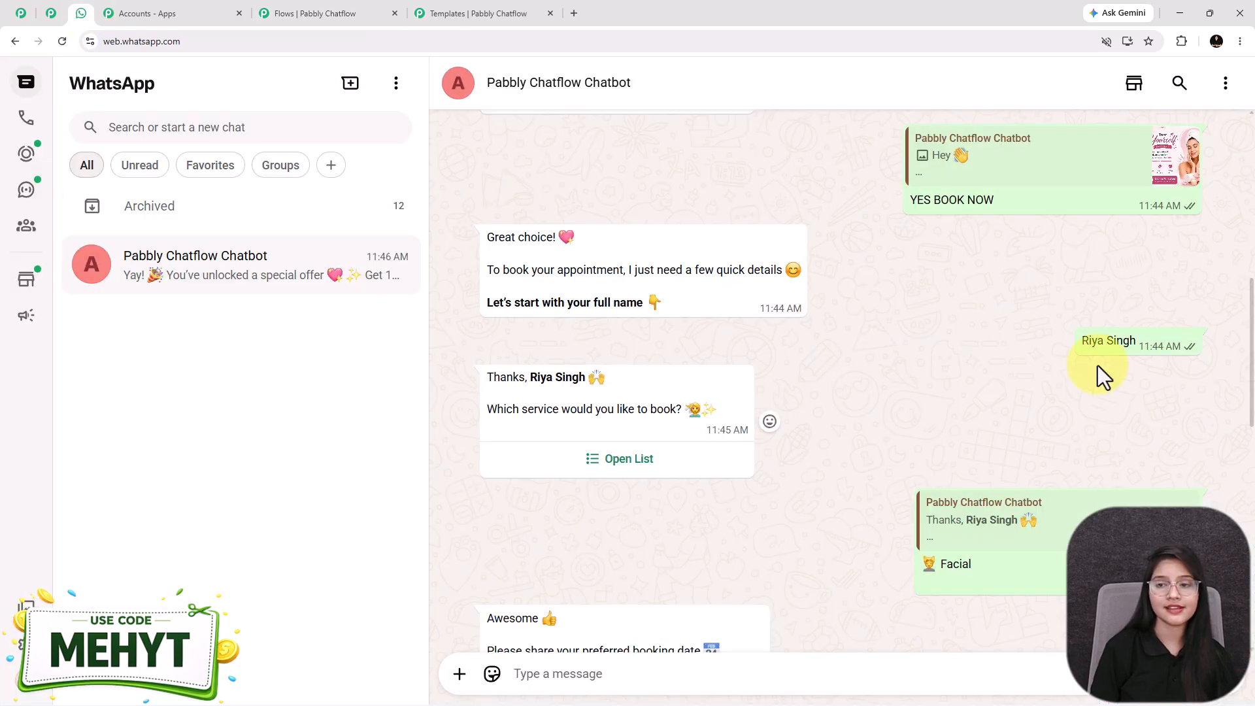
{"action": "left_click_drag", "start_coordinate": [1079, 341], "coordinate": [1137, 337]}
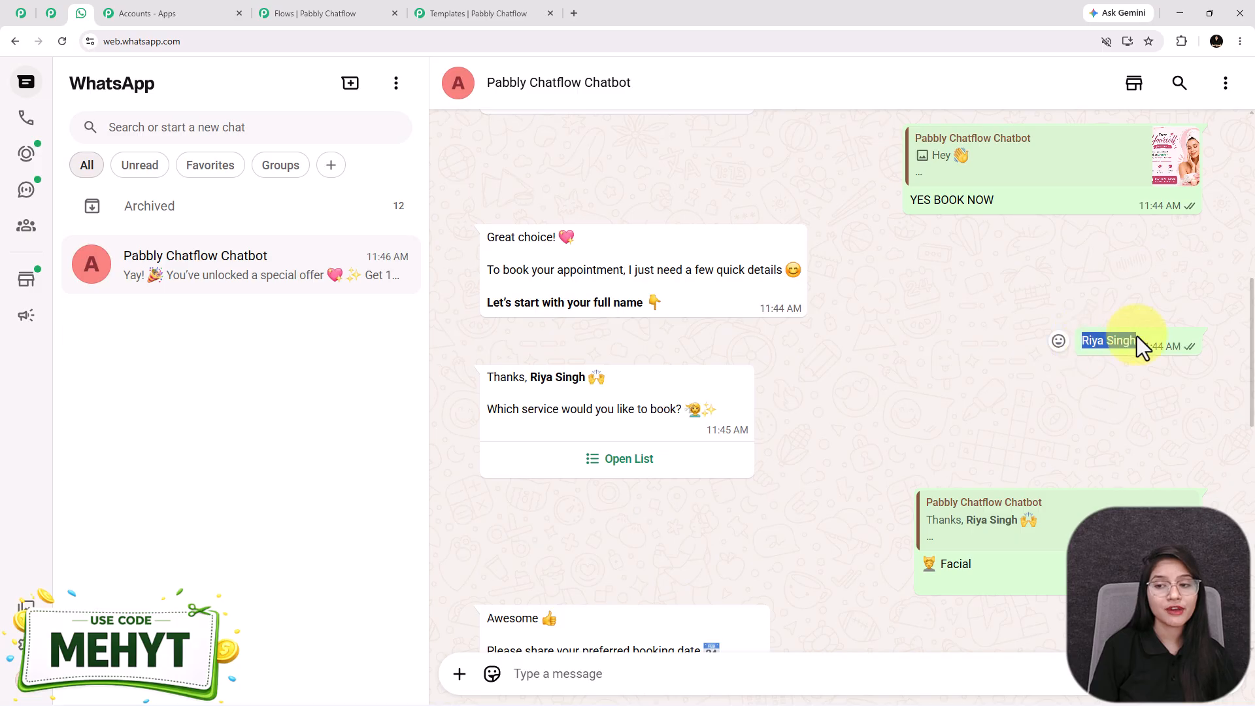
{"action": "left_click_drag", "start_coordinate": [527, 377], "coordinate": [590, 386]}
{"action": "left_click", "coordinate": [567, 389]}
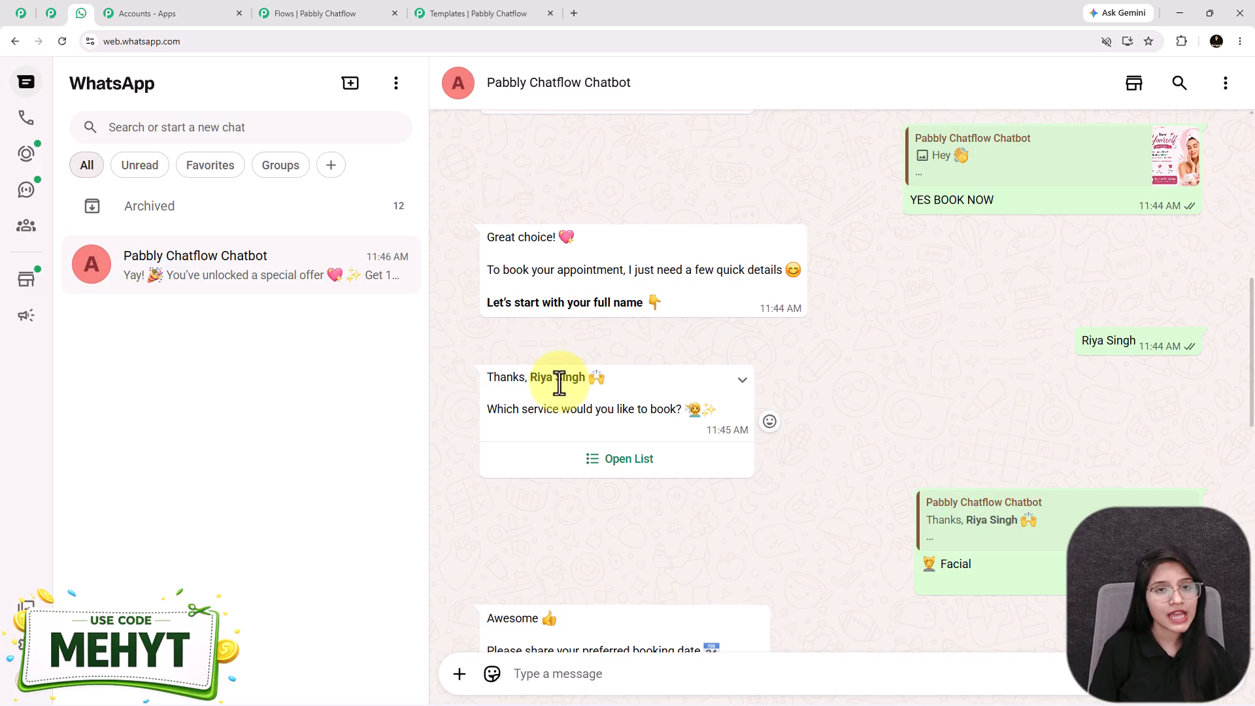
{"action": "left_click", "coordinate": [307, 12]}
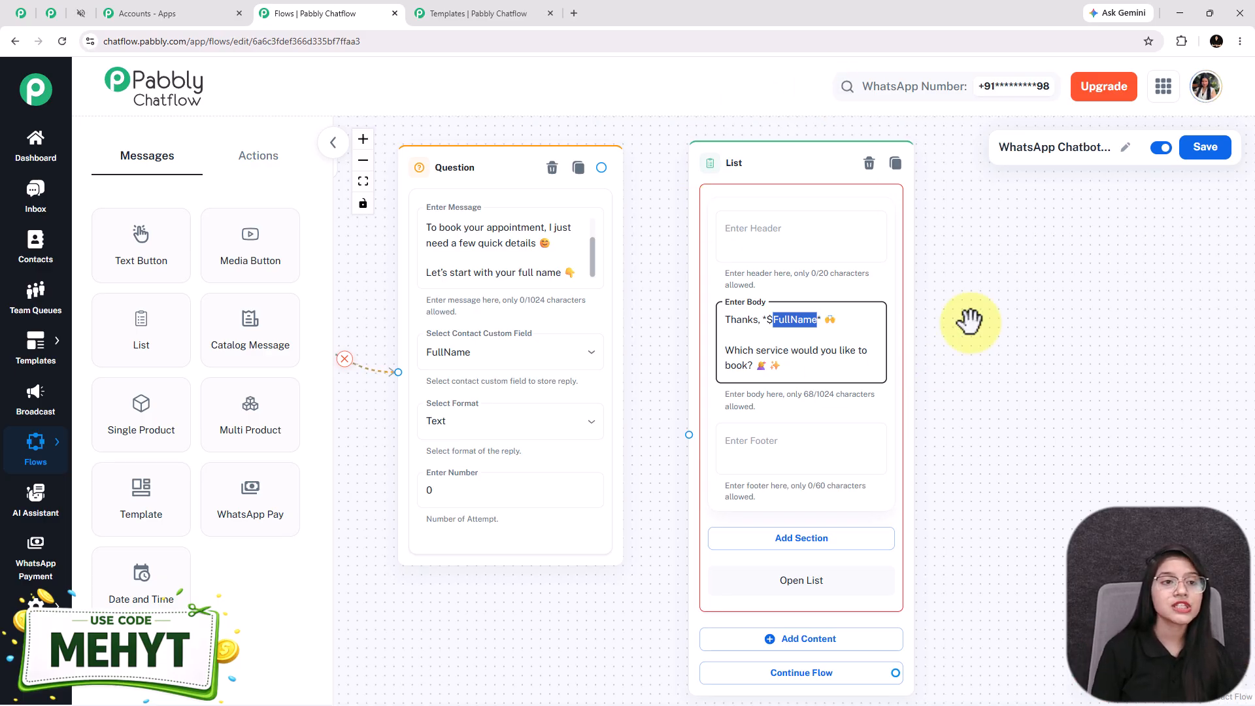
Add a list section titled Service Types
{"action": "mouse_move", "coordinate": [23, 625]}
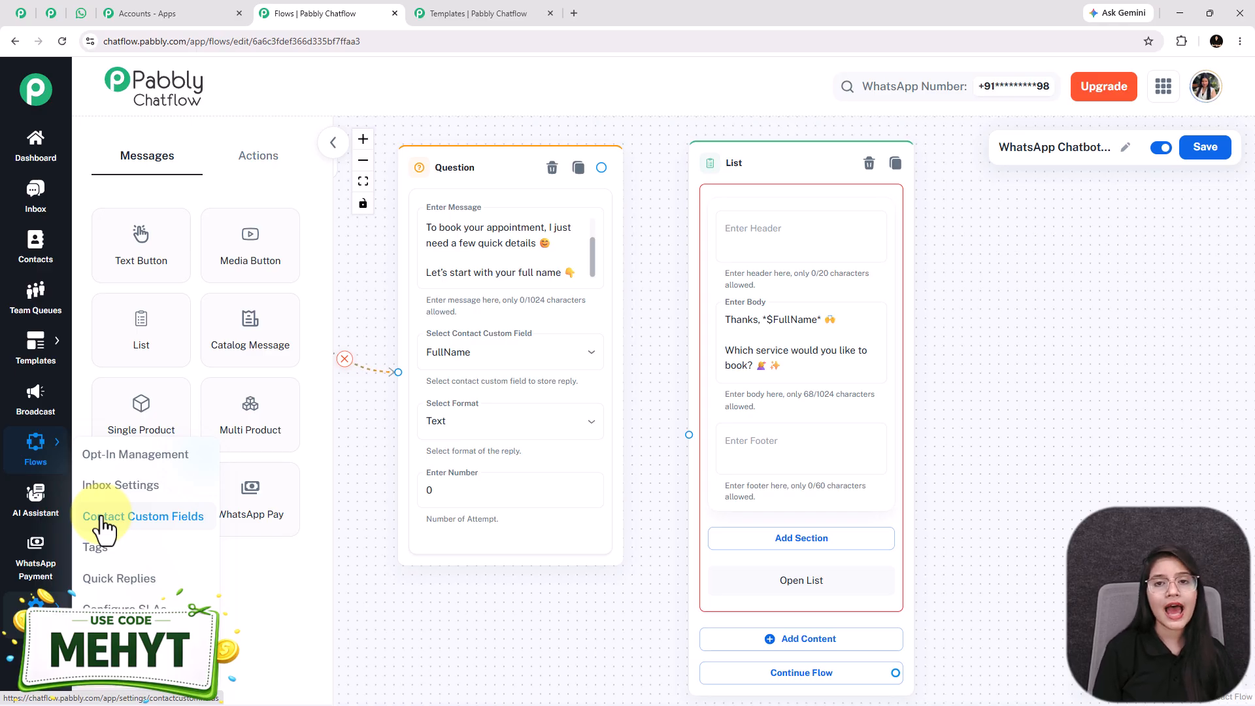
{"action": "left_click_drag", "start_coordinate": [554, 598], "coordinate": [488, 411]}
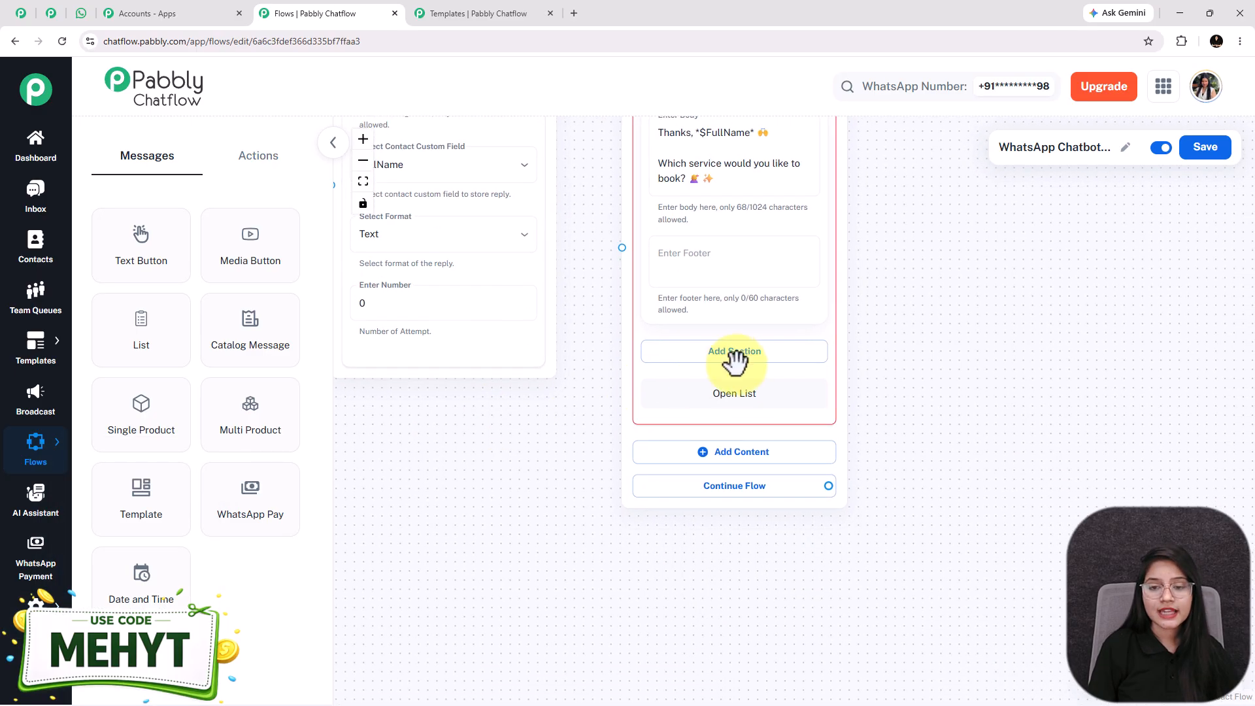
{"action": "left_click", "coordinate": [734, 351]}
{"action": "left_click", "coordinate": [723, 382]}
{"action": "type", "text": "Service Types"}
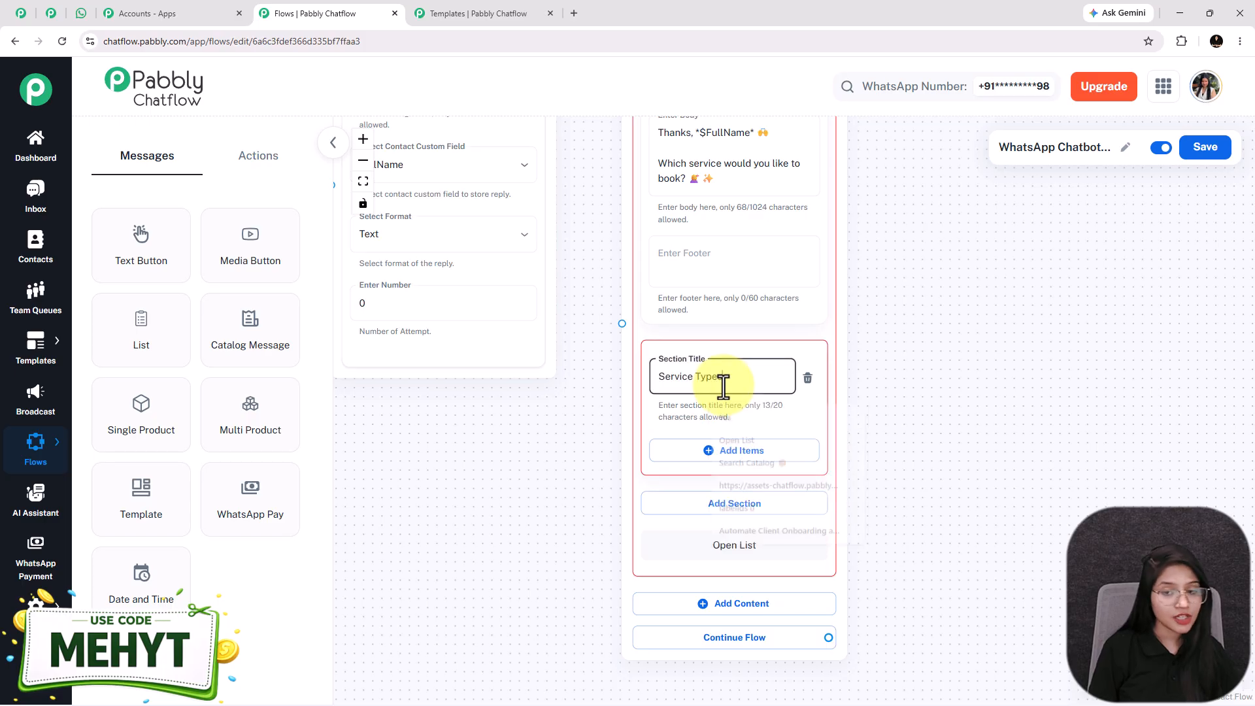
Add four items: Haircut, Hair Coloring, Facial and Manicure/Pedicure
{"action": "scroll", "coordinate": [543, 474], "scroll_direction": "down", "scroll_amount": 2}
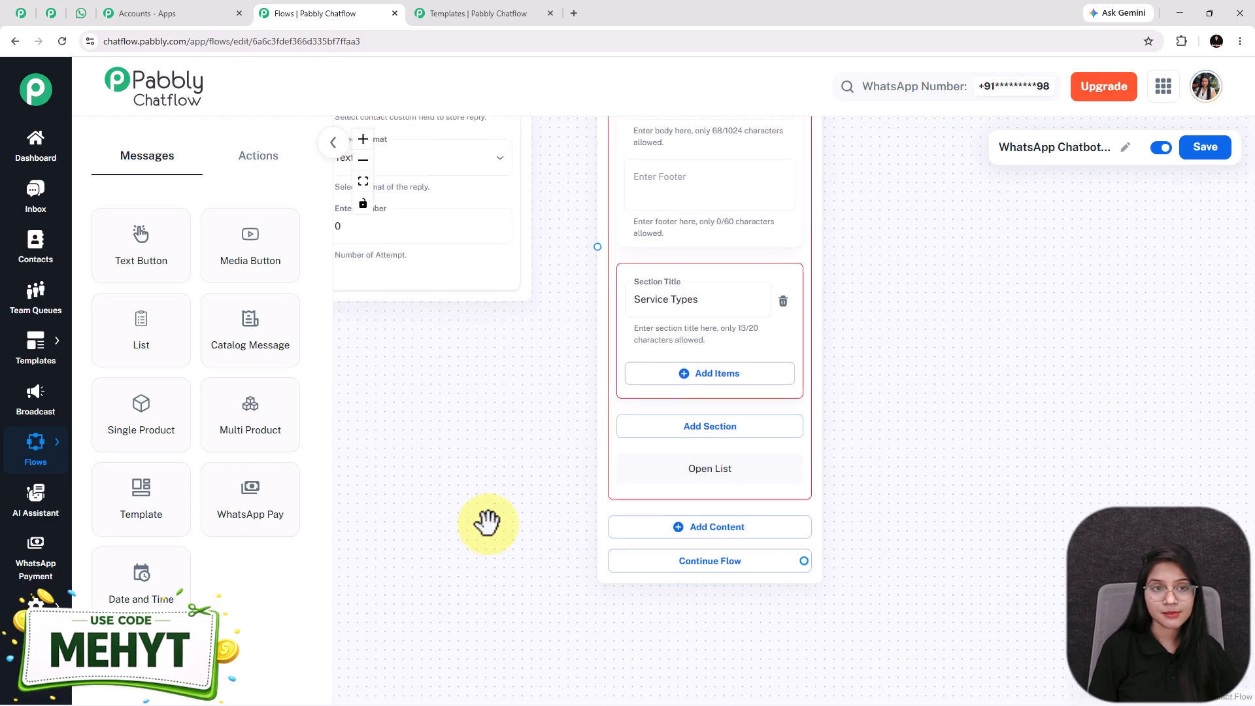
{"action": "left_click", "coordinate": [728, 380]}
{"action": "left_click", "coordinate": [649, 556]}
{"action": "left_click_drag", "start_coordinate": [490, 574], "coordinate": [451, 168]}
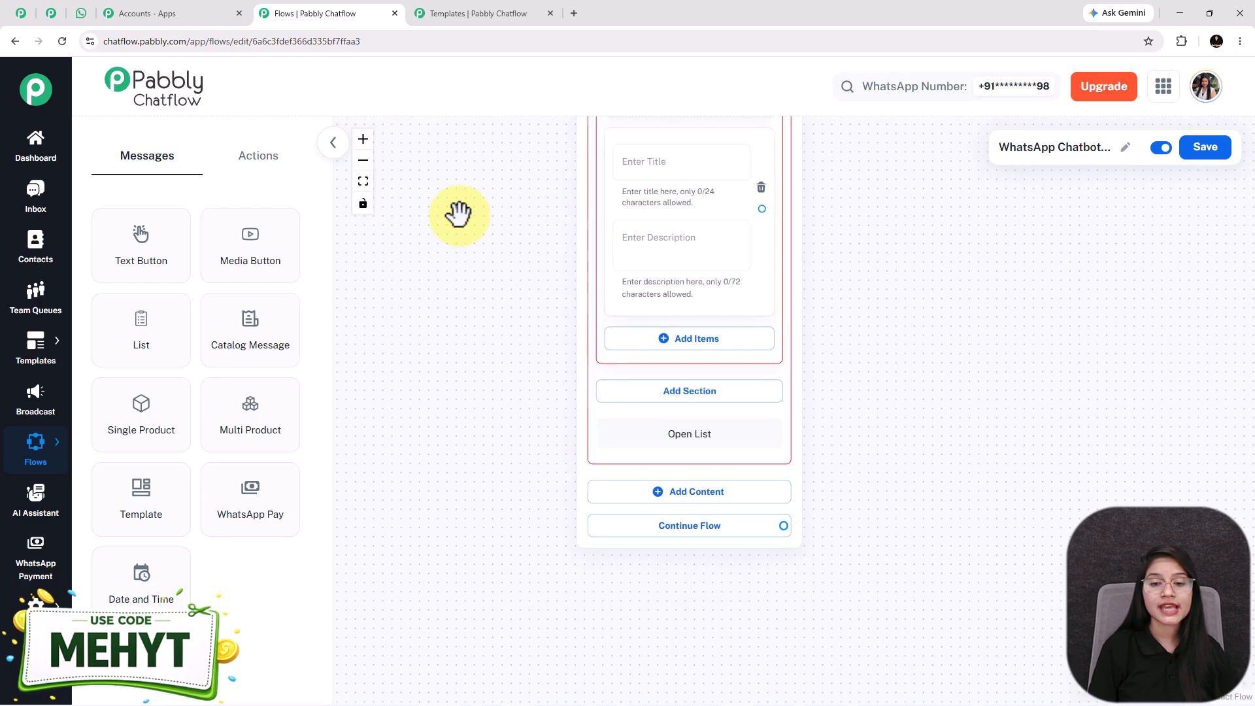
{"action": "left_click", "coordinate": [651, 348]}
{"action": "scroll", "coordinate": [551, 384], "scroll_direction": "down", "scroll_amount": 3}
{"action": "left_click", "coordinate": [645, 409]}
Preview the service options in the WhatsApp test chat, then return to the flow editor
{"action": "left_click", "coordinate": [81, 13]}
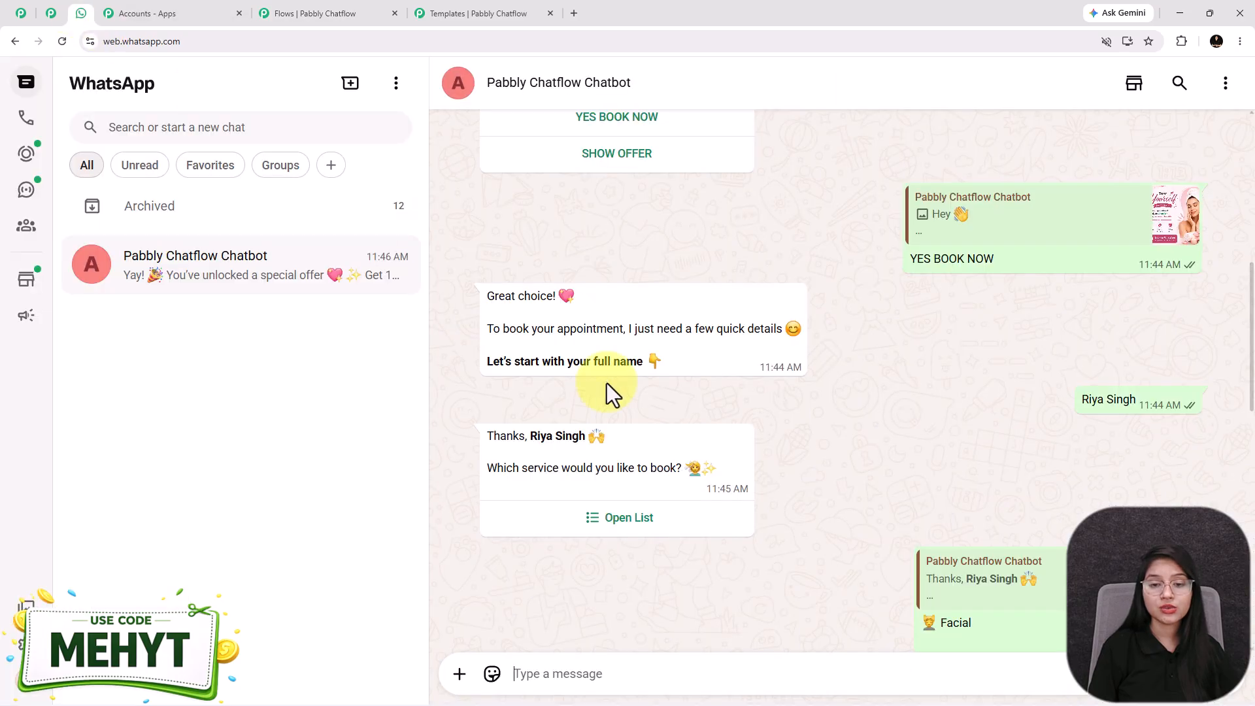
{"action": "left_click", "coordinate": [622, 520]}
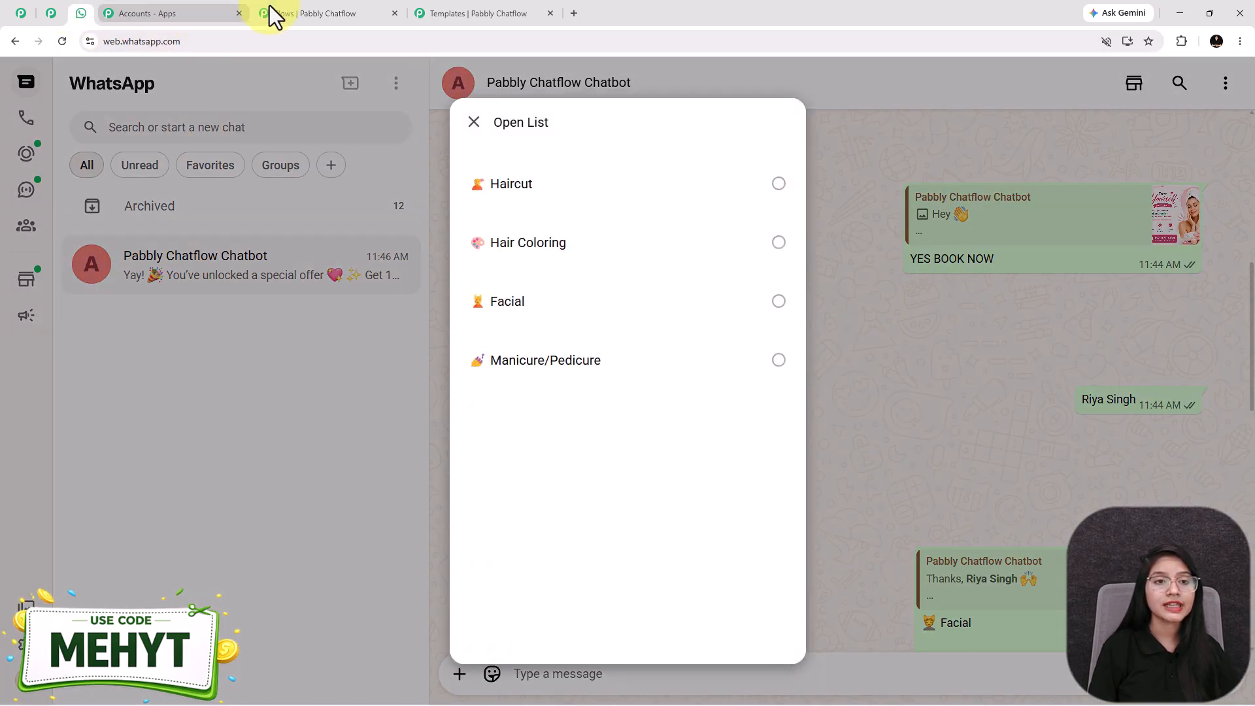
{"action": "left_click", "coordinate": [329, 8]}
{"action": "scroll", "coordinate": [610, 428], "scroll_direction": "up", "scroll_amount": 6}
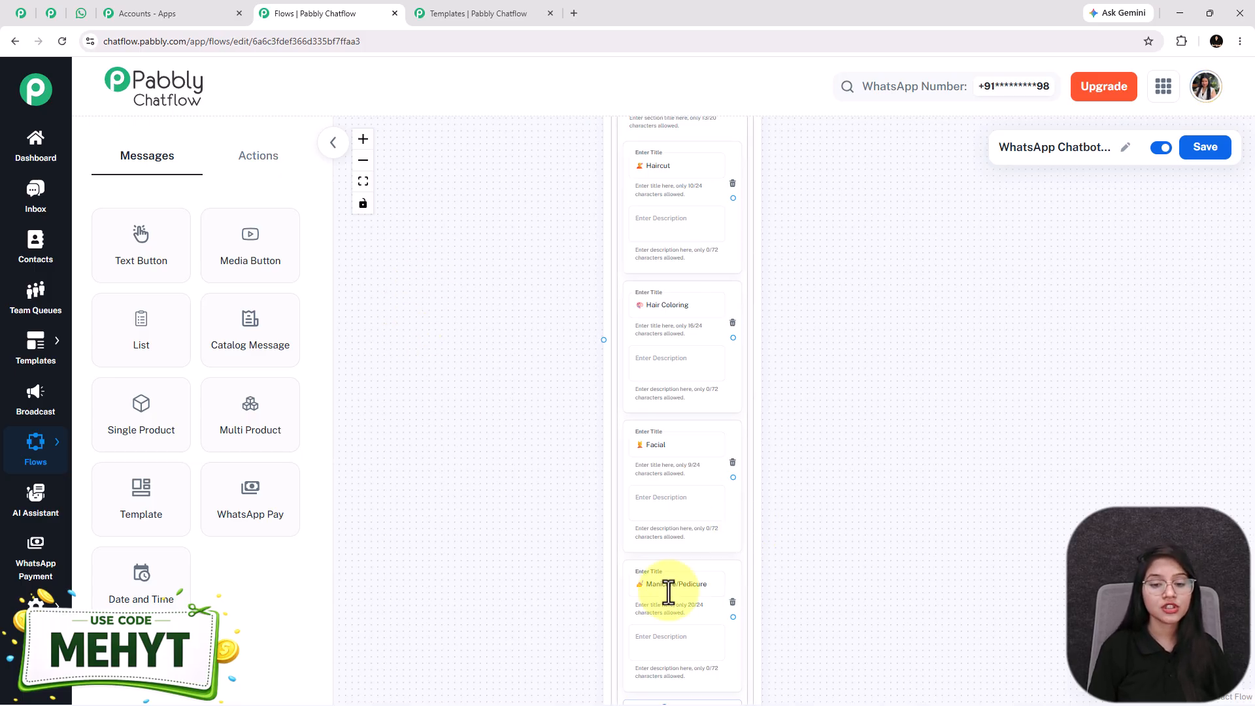
Link the full-name Question node's output to the service List node's input
{"action": "scroll", "coordinate": [422, 260], "scroll_direction": "down", "scroll_amount": 2}
{"action": "left_click_drag", "start_coordinate": [422, 238], "coordinate": [437, 483]}
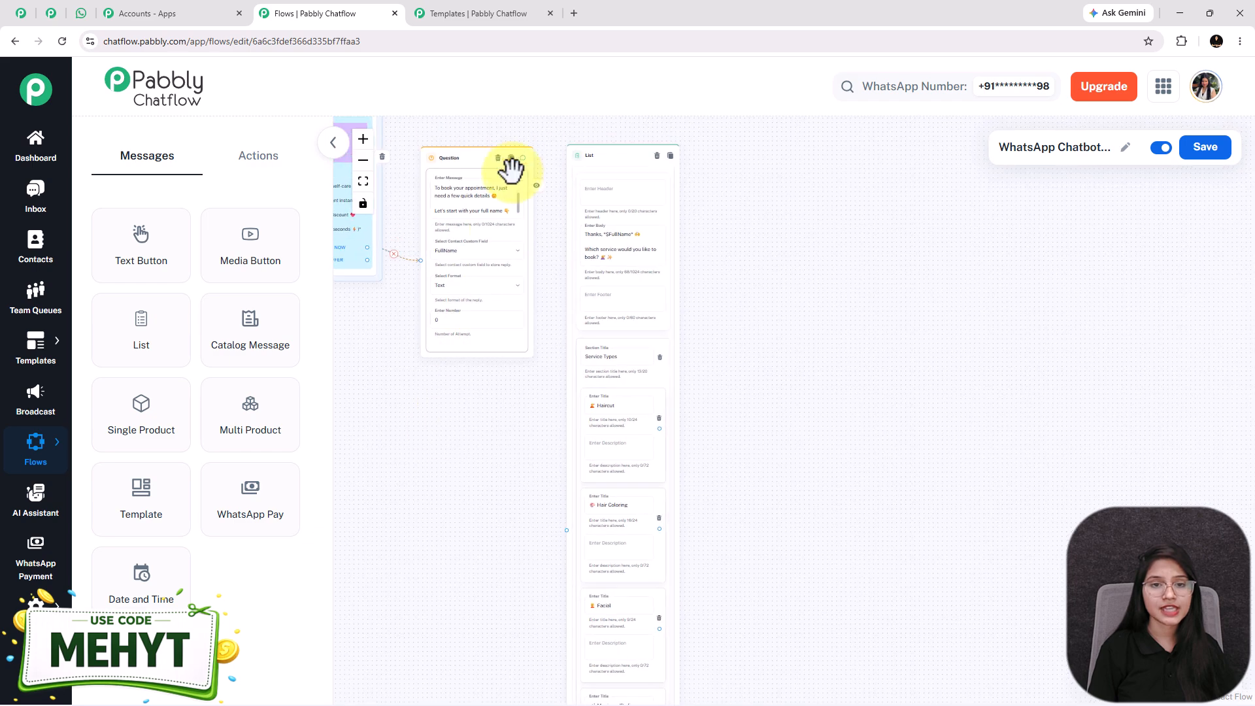
{"action": "left_click_drag", "start_coordinate": [546, 266], "coordinate": [562, 525]}
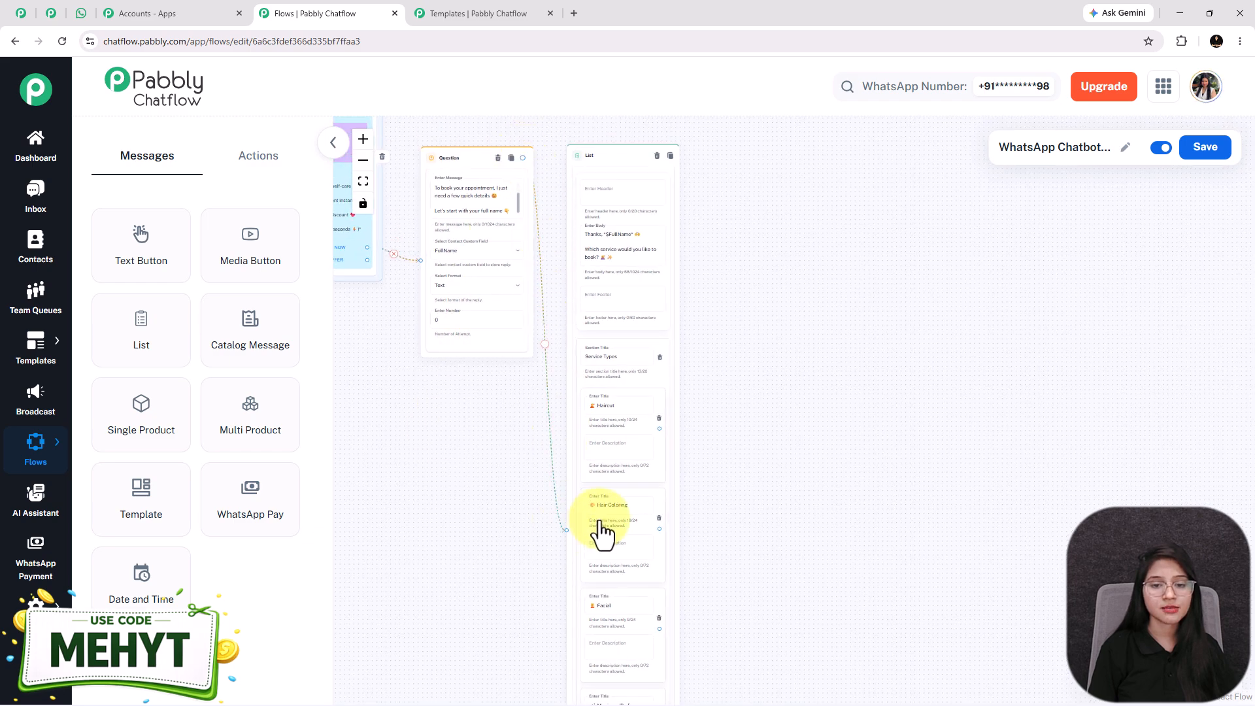
{"action": "left_click_drag", "start_coordinate": [807, 609], "coordinate": [772, 458]}
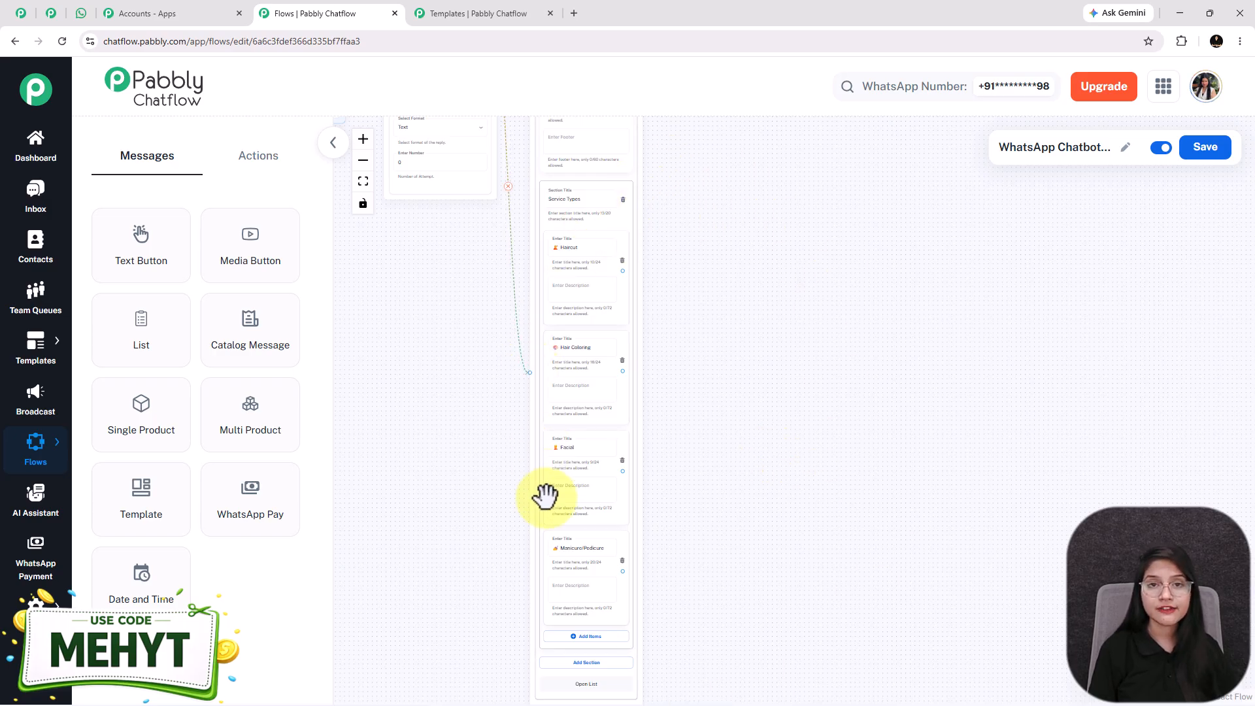
{"action": "left_click", "coordinate": [281, 158]}
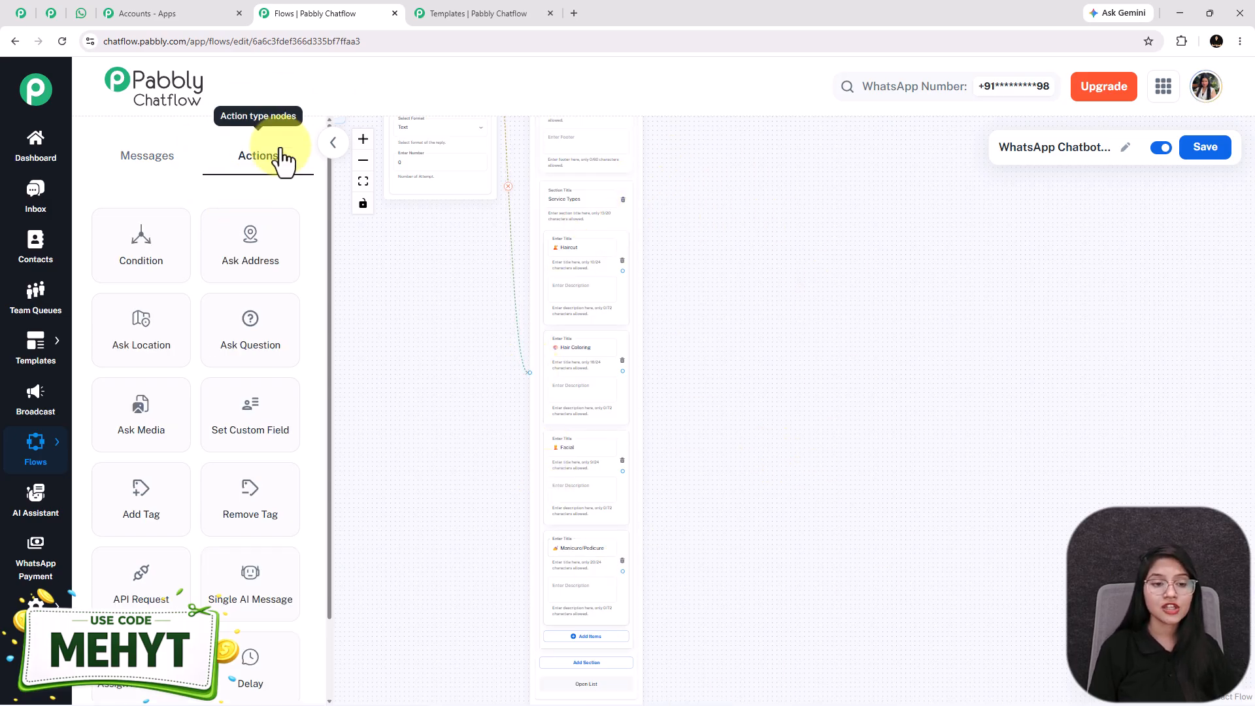
Add a Set Custom Field node that stores Haircut in the ServiceType field
{"action": "left_click_drag", "start_coordinate": [275, 429], "coordinate": [683, 418]}
{"action": "left_click_drag", "start_coordinate": [692, 356], "coordinate": [716, 231]}
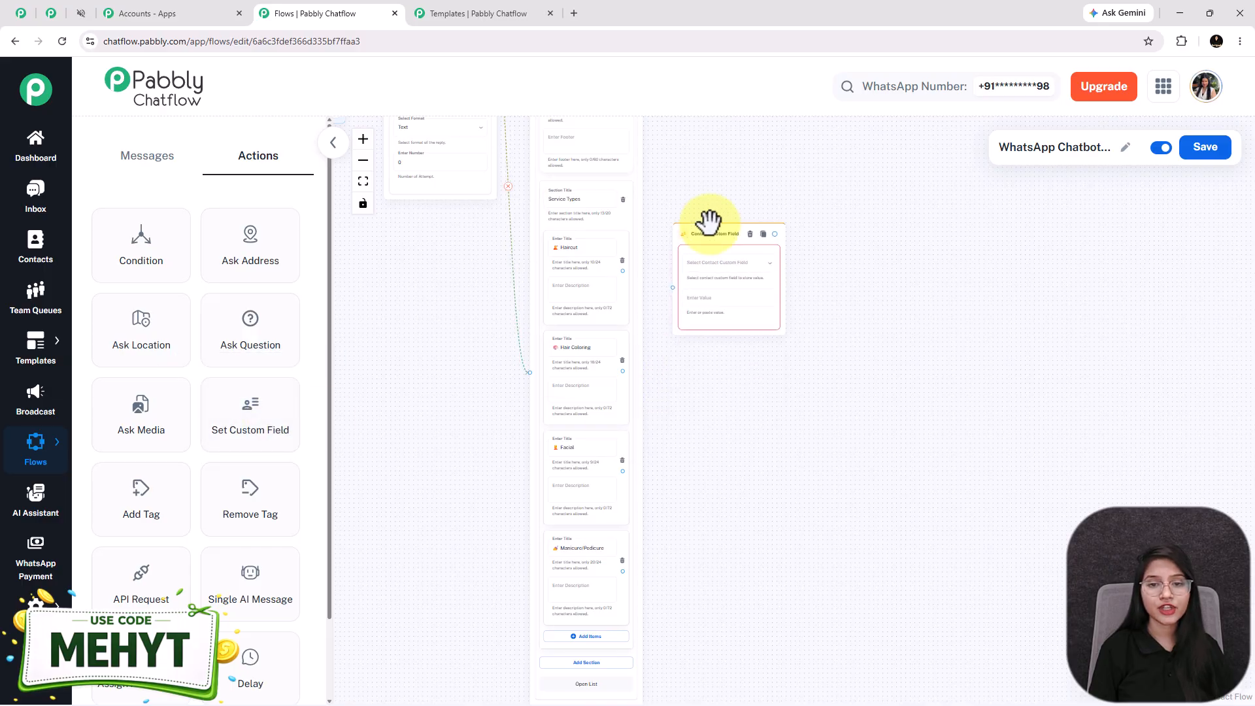
{"action": "left_click", "coordinate": [713, 258]}
{"action": "scroll", "coordinate": [712, 257], "scroll_direction": "down", "scroll_amount": 10}
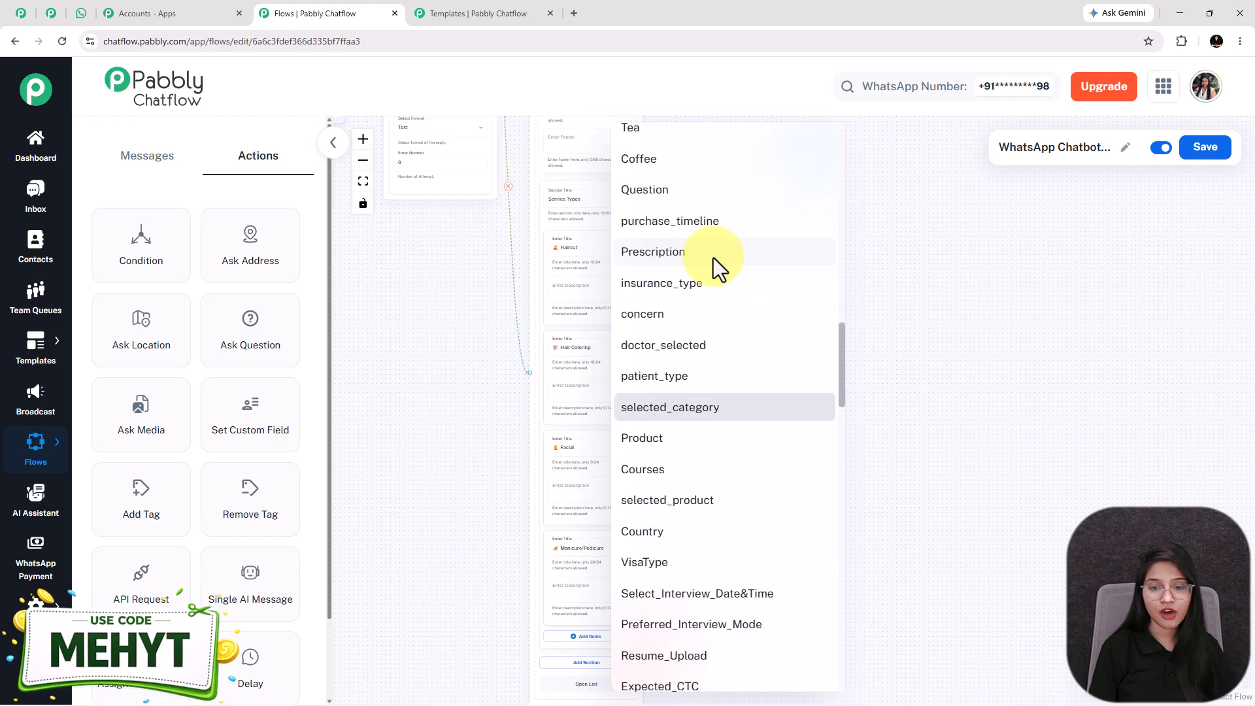
{"action": "key", "text": "s"}
{"action": "key", "text": "s"}
{"action": "key", "text": "s"}
{"action": "left_click", "coordinate": [692, 396]}
{"action": "scroll", "coordinate": [698, 348], "scroll_direction": "up", "scroll_amount": 6}
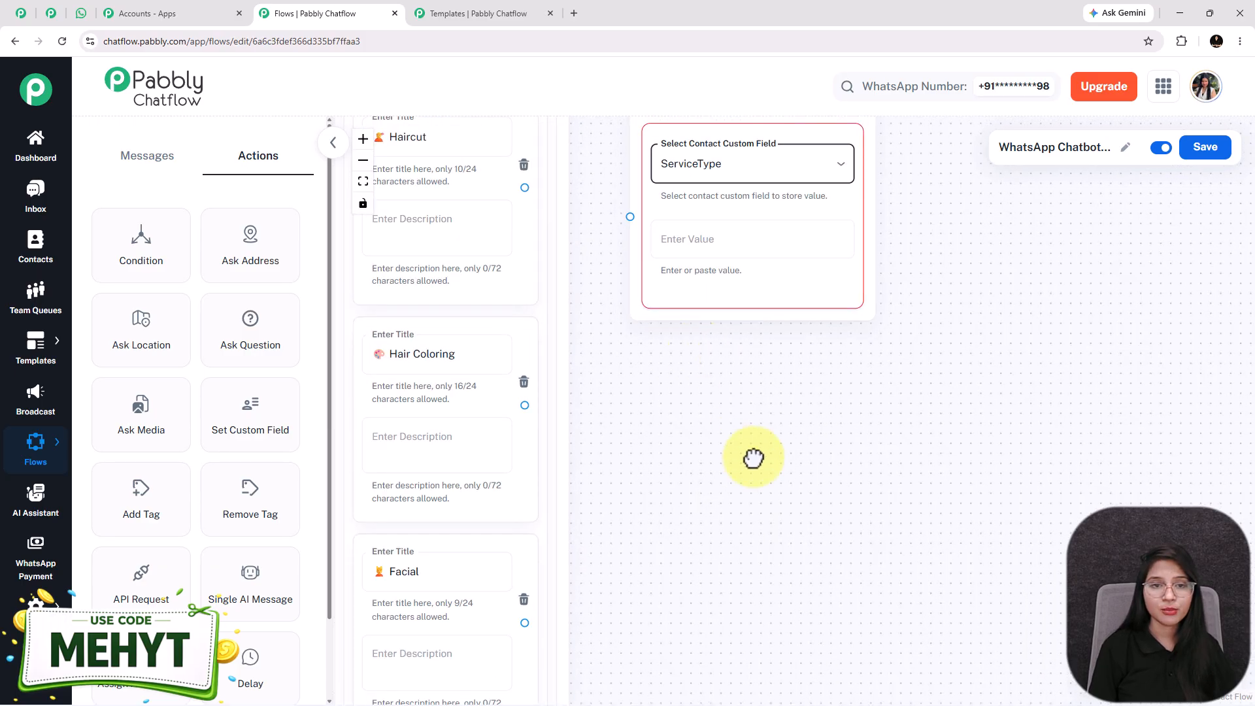
{"action": "left_click_drag", "start_coordinate": [739, 435], "coordinate": [811, 551]}
{"action": "key", "text": "ctrl+a"}
{"action": "key", "text": "ctrl+c"}
{"action": "left_click", "coordinate": [812, 364]}
{"action": "key", "text": "ctrl+v"}
Connect the Haircut option to the new custom field node and position it beside Haircut
{"action": "left_click_drag", "start_coordinate": [780, 216], "coordinate": [761, 250]}
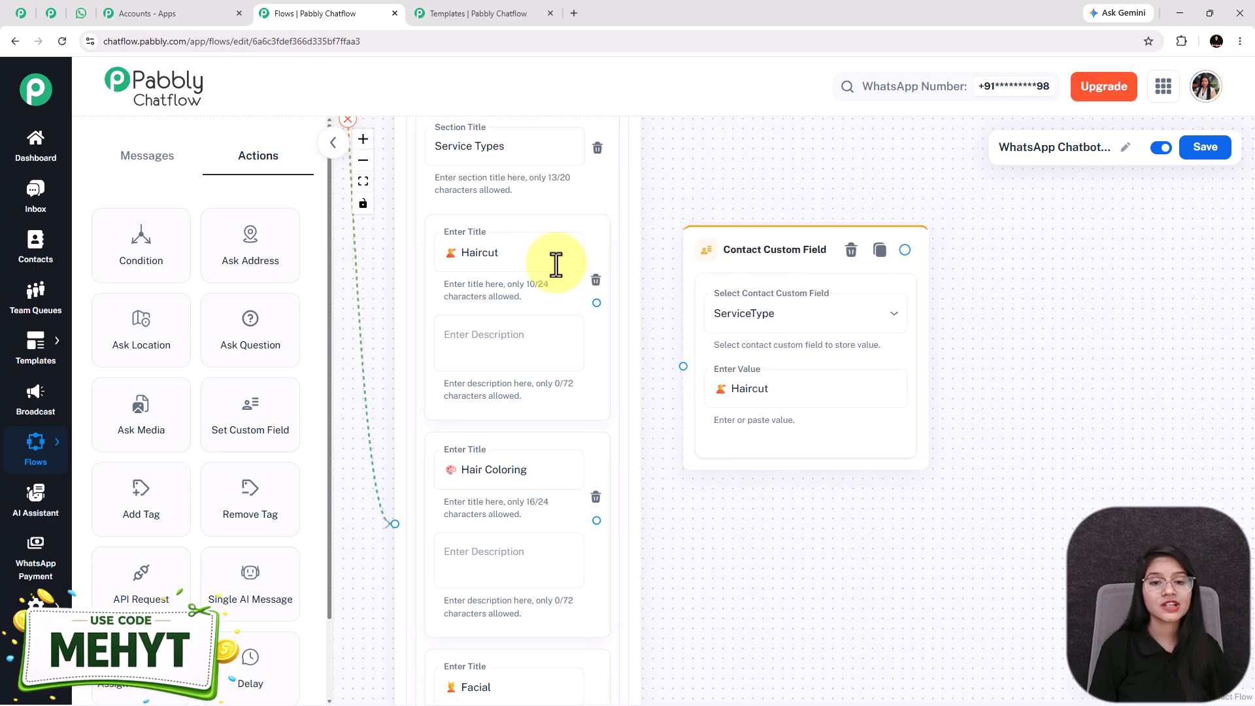
{"action": "left_click_drag", "start_coordinate": [597, 301], "coordinate": [683, 366]}
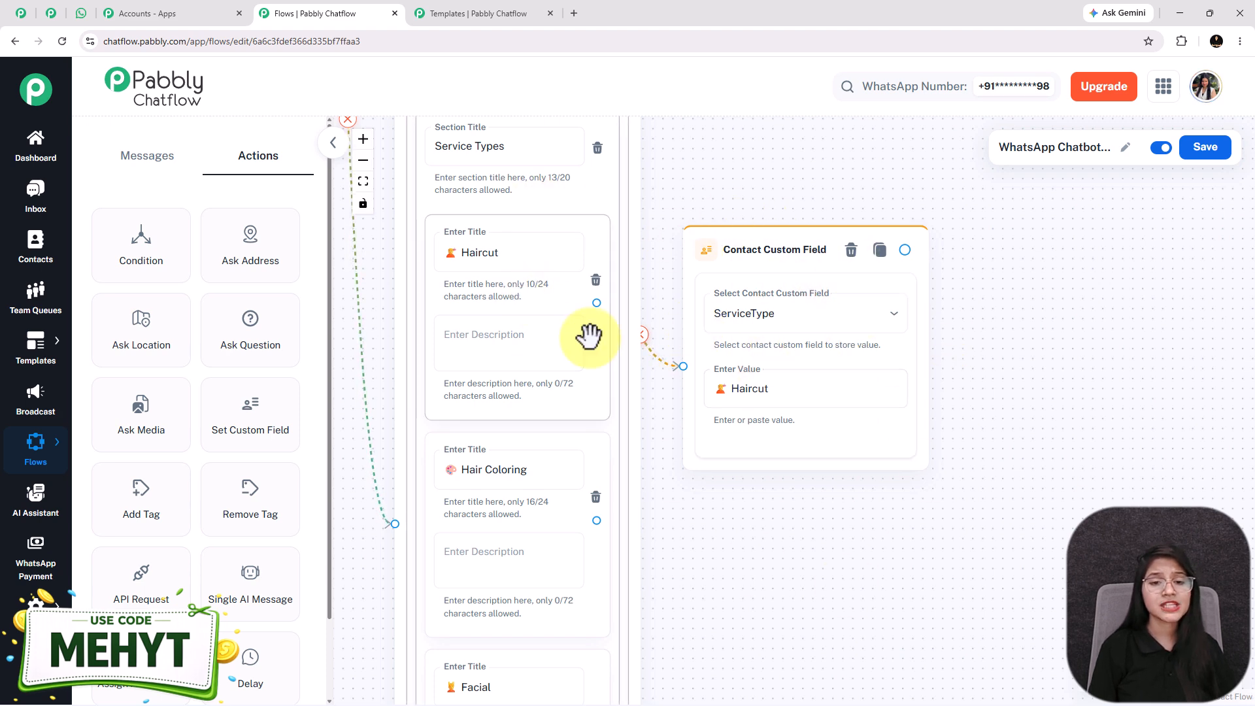
{"action": "scroll", "coordinate": [587, 333], "scroll_direction": "down", "scroll_amount": 2}
{"action": "left_click_drag", "start_coordinate": [795, 560], "coordinate": [721, 386]}
{"action": "scroll", "coordinate": [721, 384], "scroll_direction": "down", "scroll_amount": 2}
{"action": "left_click_drag", "start_coordinate": [682, 279], "coordinate": [678, 244]}
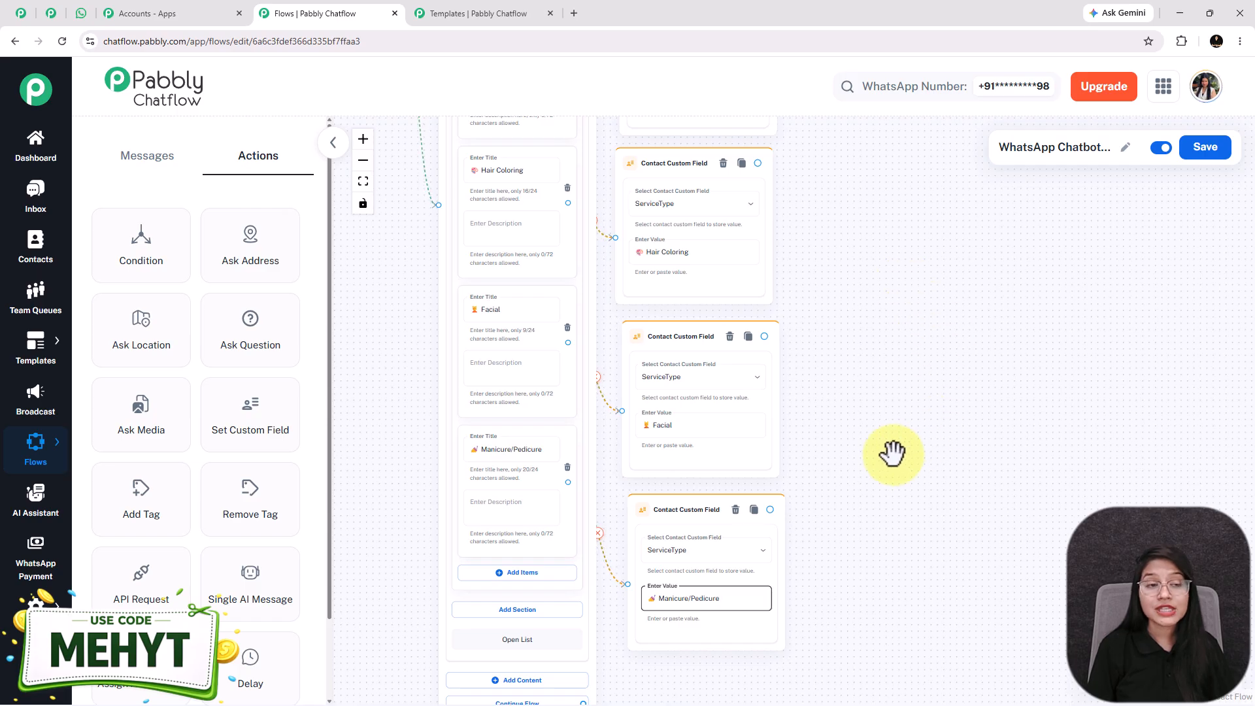
Find the Facial option and select the Facial value in its ServiceType node
{"action": "left_click_drag", "start_coordinate": [892, 452], "coordinate": [791, 491]}
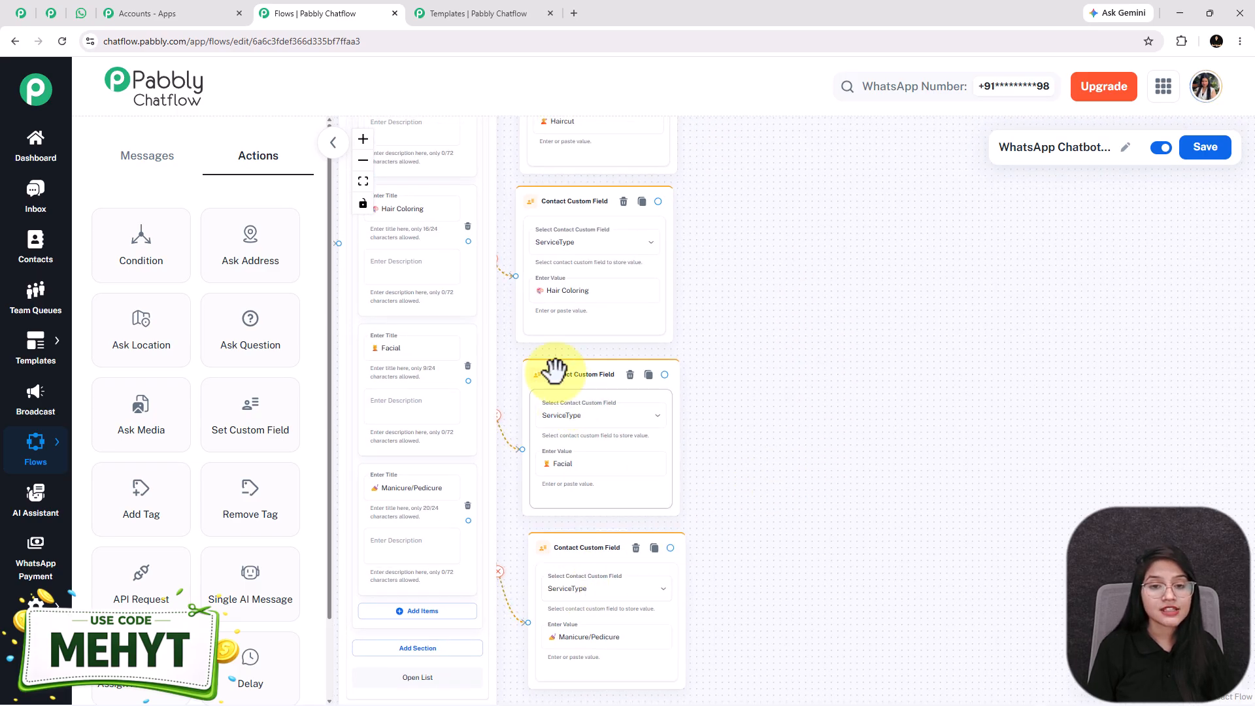
{"action": "scroll", "coordinate": [569, 196], "scroll_direction": "up", "scroll_amount": 2}
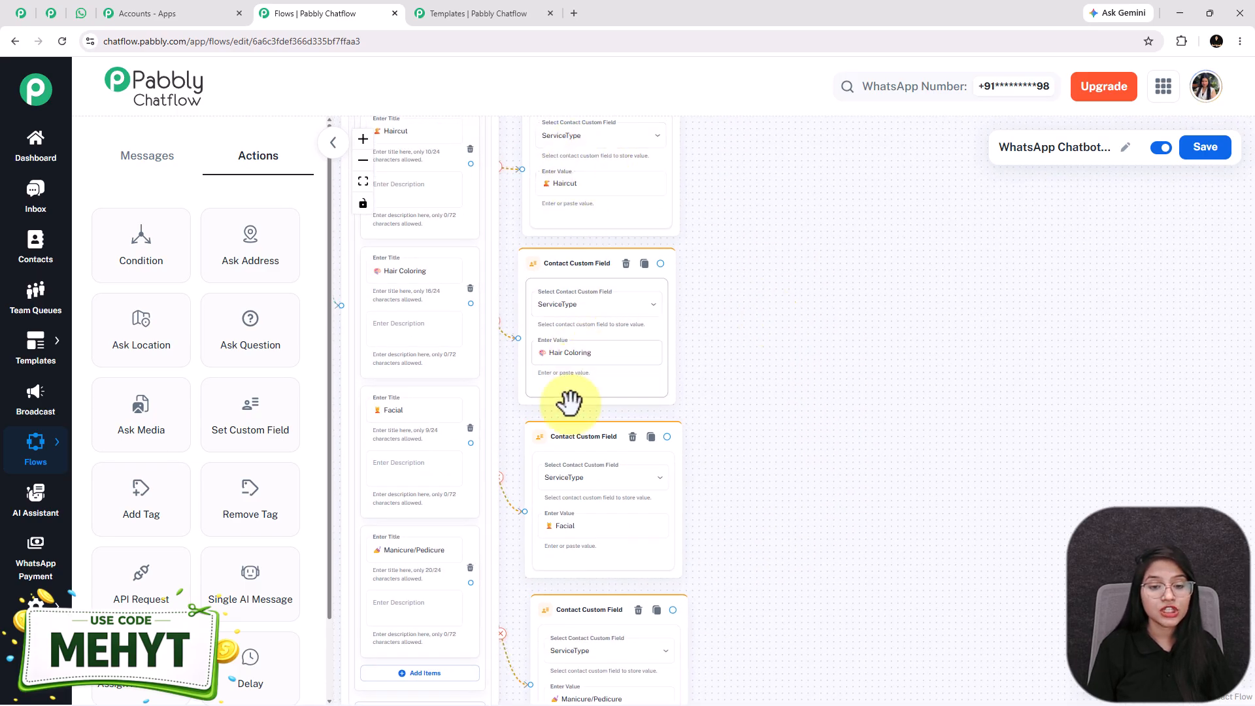
{"action": "scroll", "coordinate": [396, 278], "scroll_direction": "up", "scroll_amount": 1}
{"action": "scroll", "coordinate": [396, 278], "scroll_direction": "up", "scroll_amount": 2}
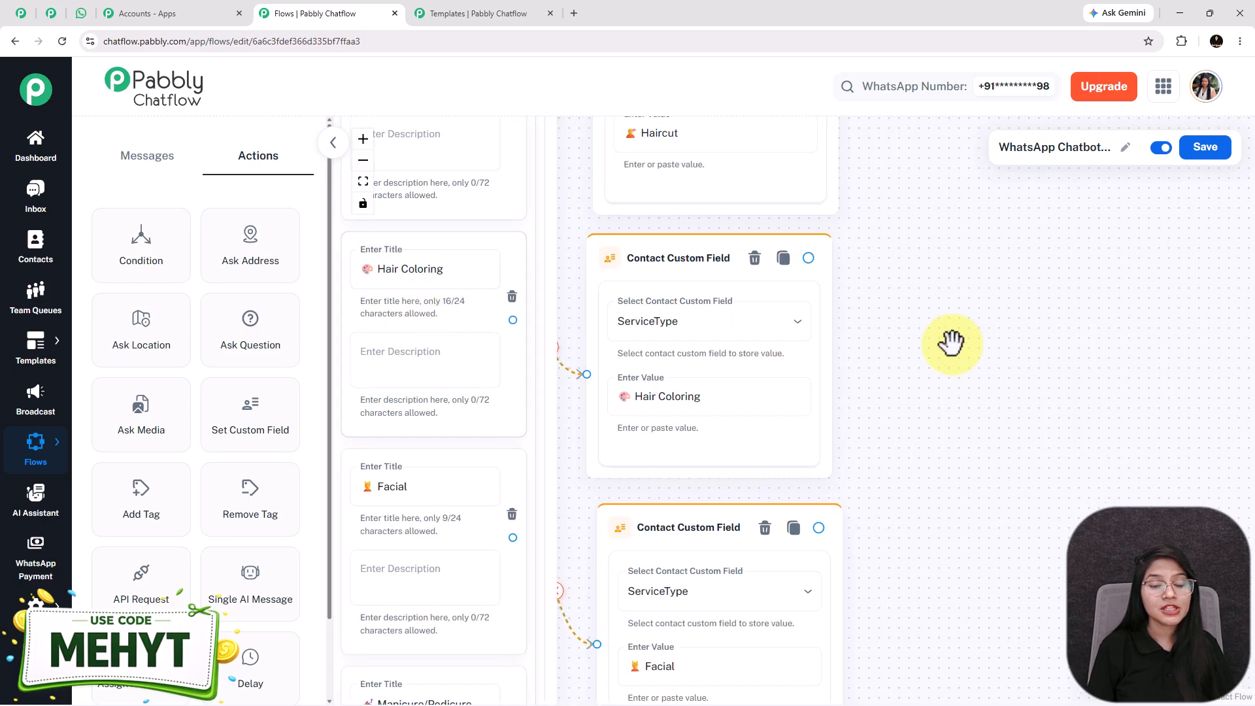
{"action": "left_click_drag", "start_coordinate": [953, 341], "coordinate": [1061, 450]}
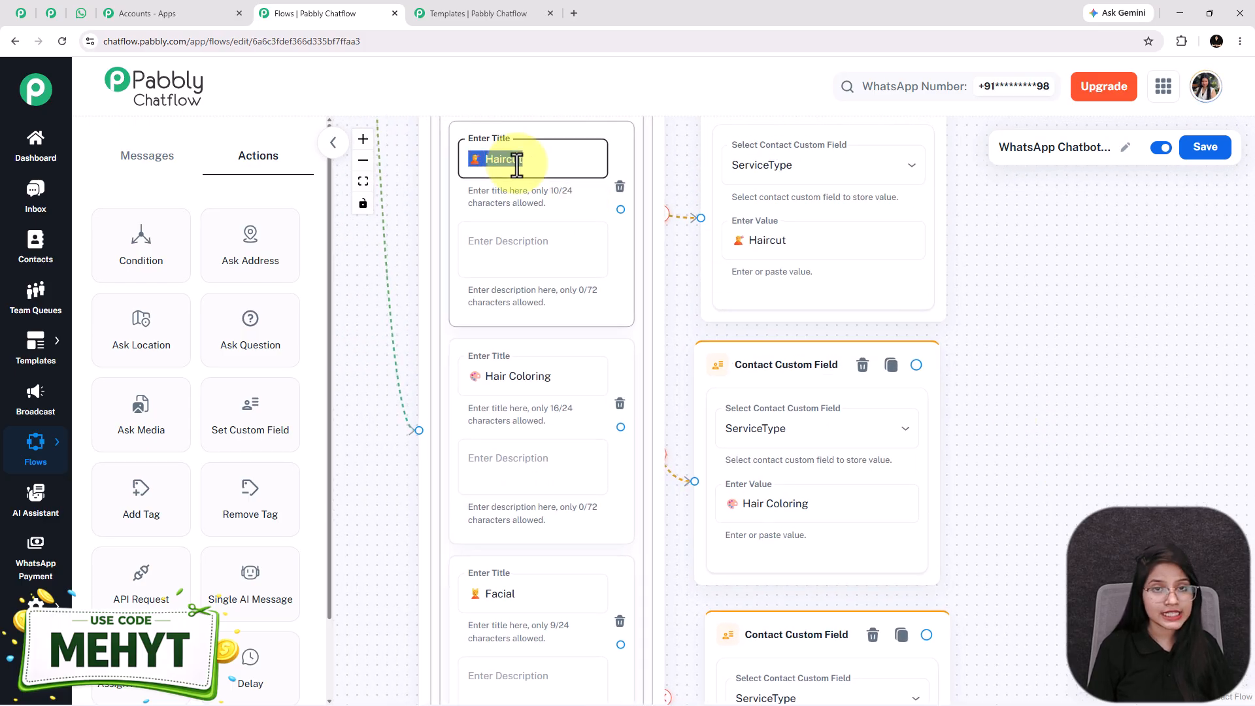
{"action": "left_click_drag", "start_coordinate": [393, 580], "coordinate": [370, 350]}
{"action": "left_click", "coordinate": [481, 350]}
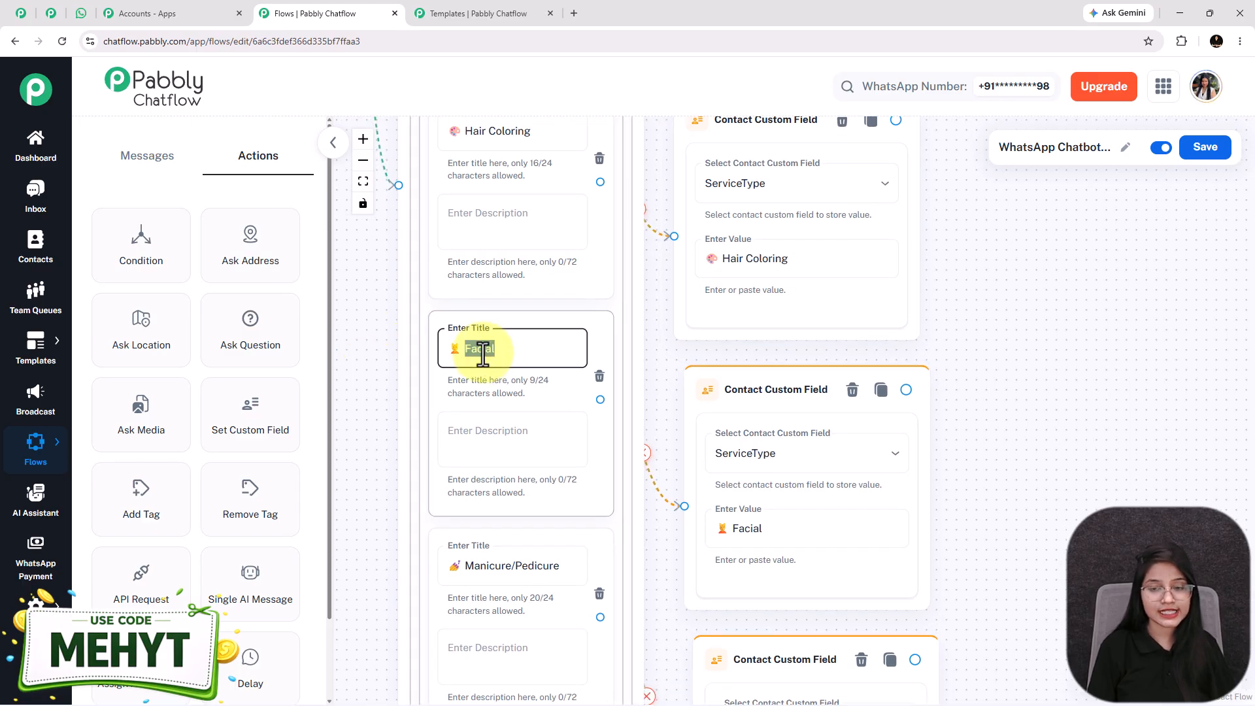
{"action": "left_click", "coordinate": [747, 531]}
{"action": "double_click", "coordinate": [747, 529]}
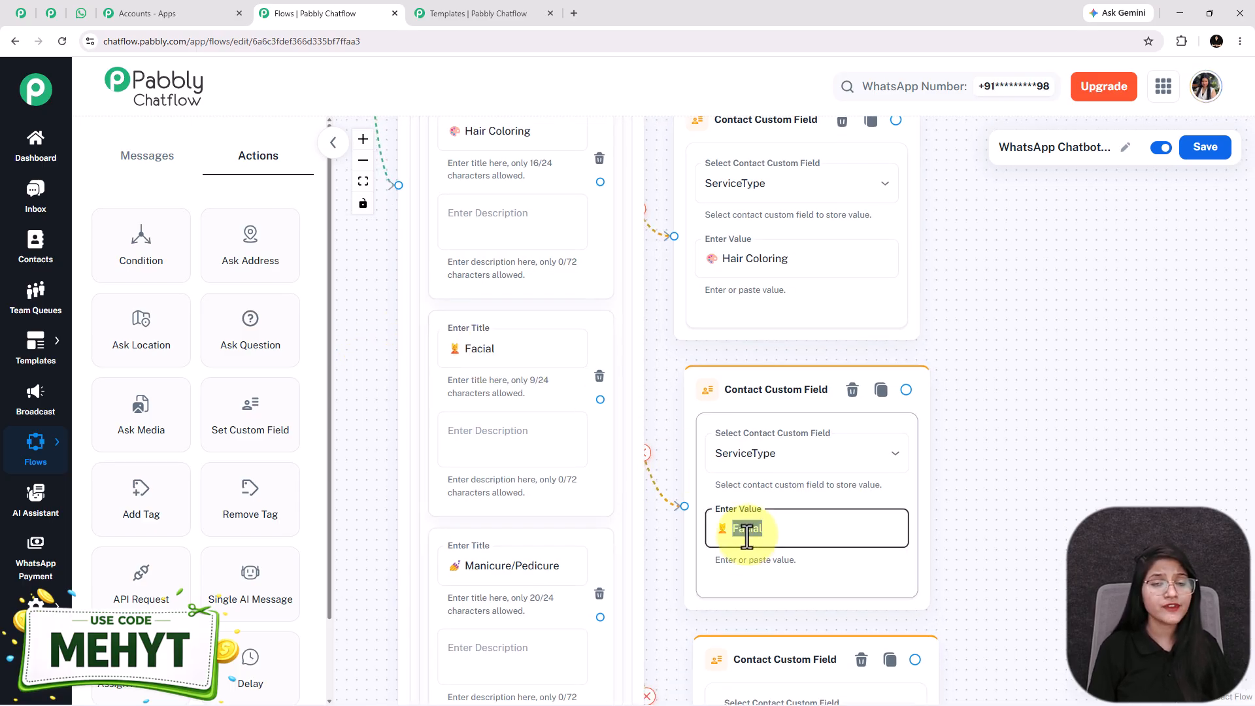
{"action": "scroll", "coordinate": [747, 533], "scroll_direction": "down", "scroll_amount": 2}
{"action": "left_click", "coordinate": [76, 18]}
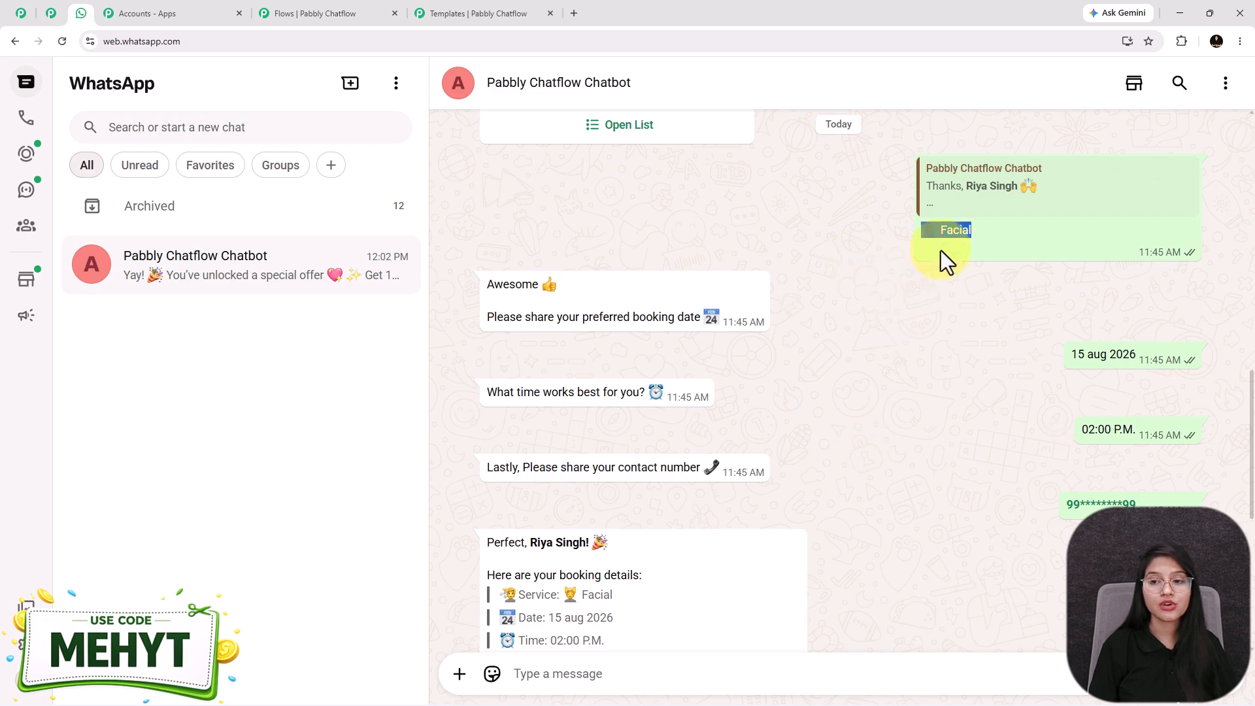
{"action": "scroll", "coordinate": [653, 490], "scroll_direction": "down", "scroll_amount": 1}
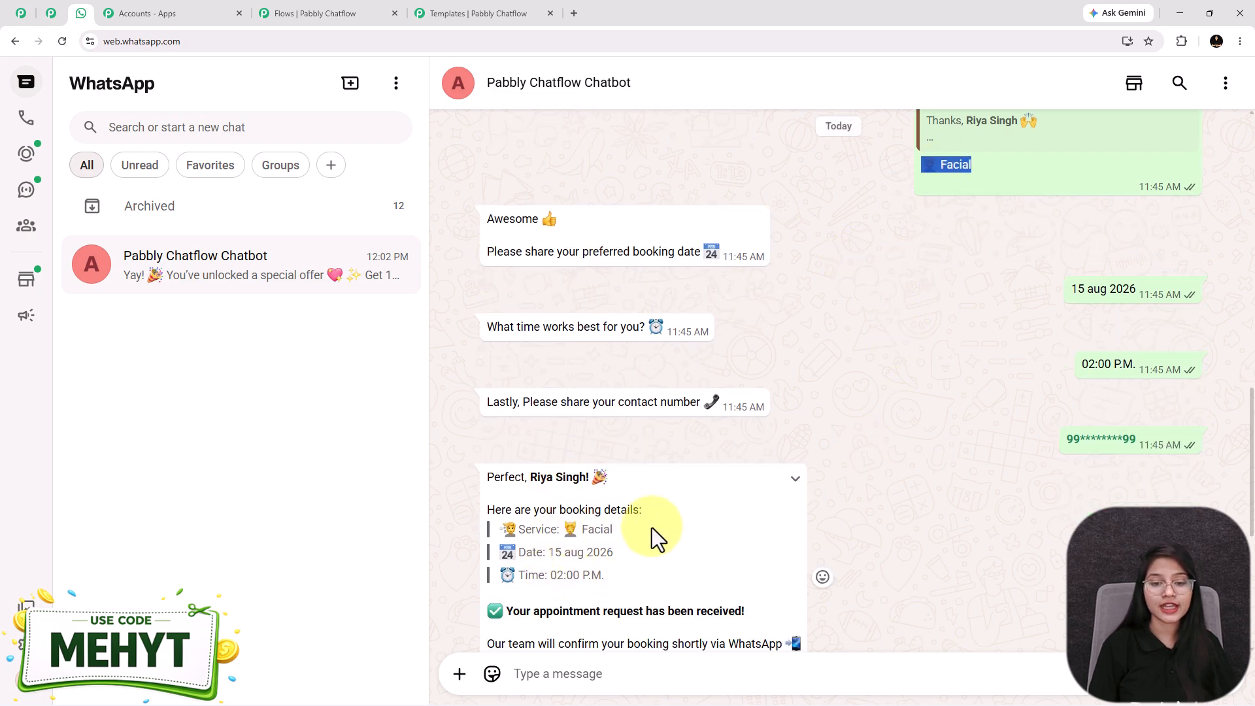
{"action": "left_click", "coordinate": [326, 15]}
{"action": "scroll", "coordinate": [956, 503], "scroll_direction": "down", "scroll_amount": 2}
{"action": "left_click_drag", "start_coordinate": [1060, 418], "coordinate": [860, 424]}
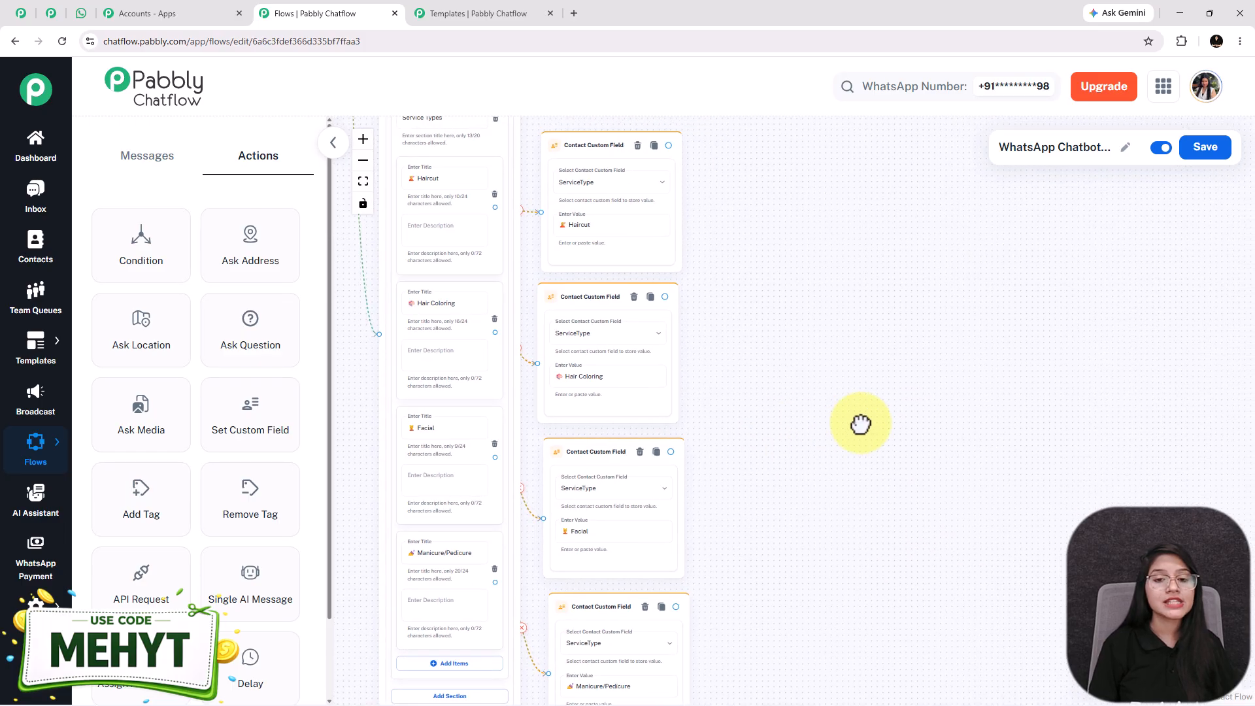
{"action": "left_click", "coordinate": [81, 13]}
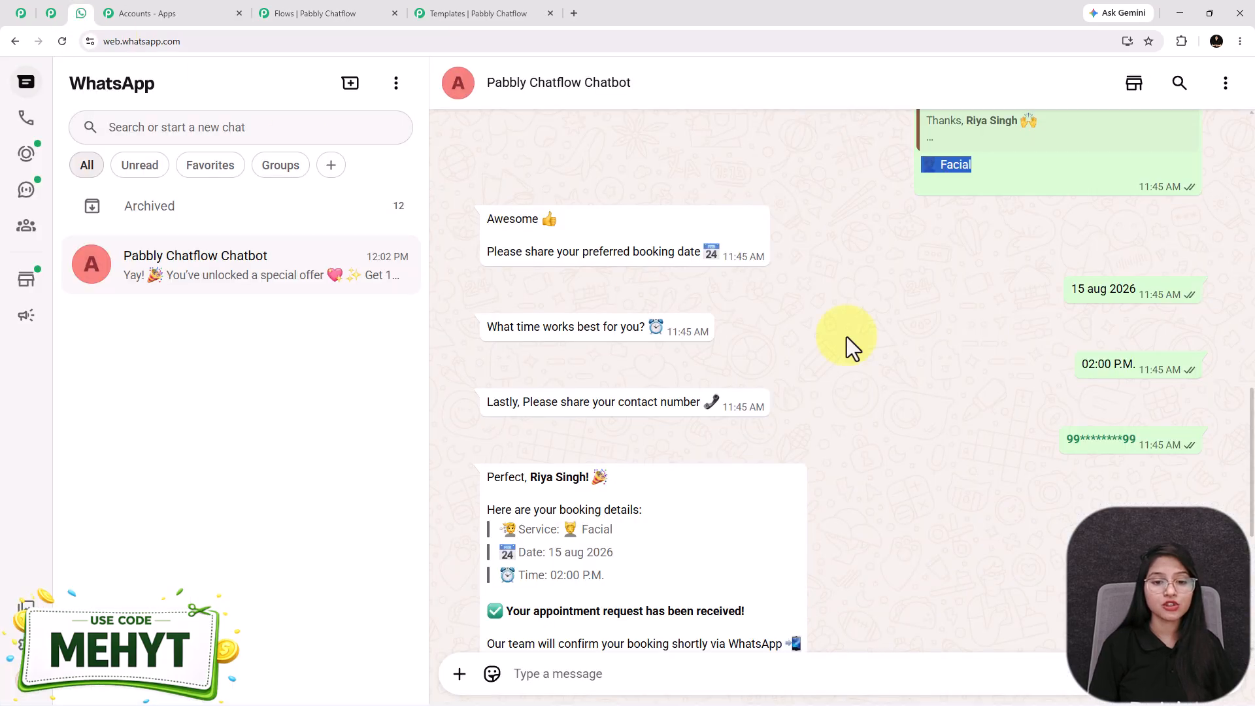
{"action": "scroll", "coordinate": [708, 404], "scroll_direction": "up", "scroll_amount": 2}
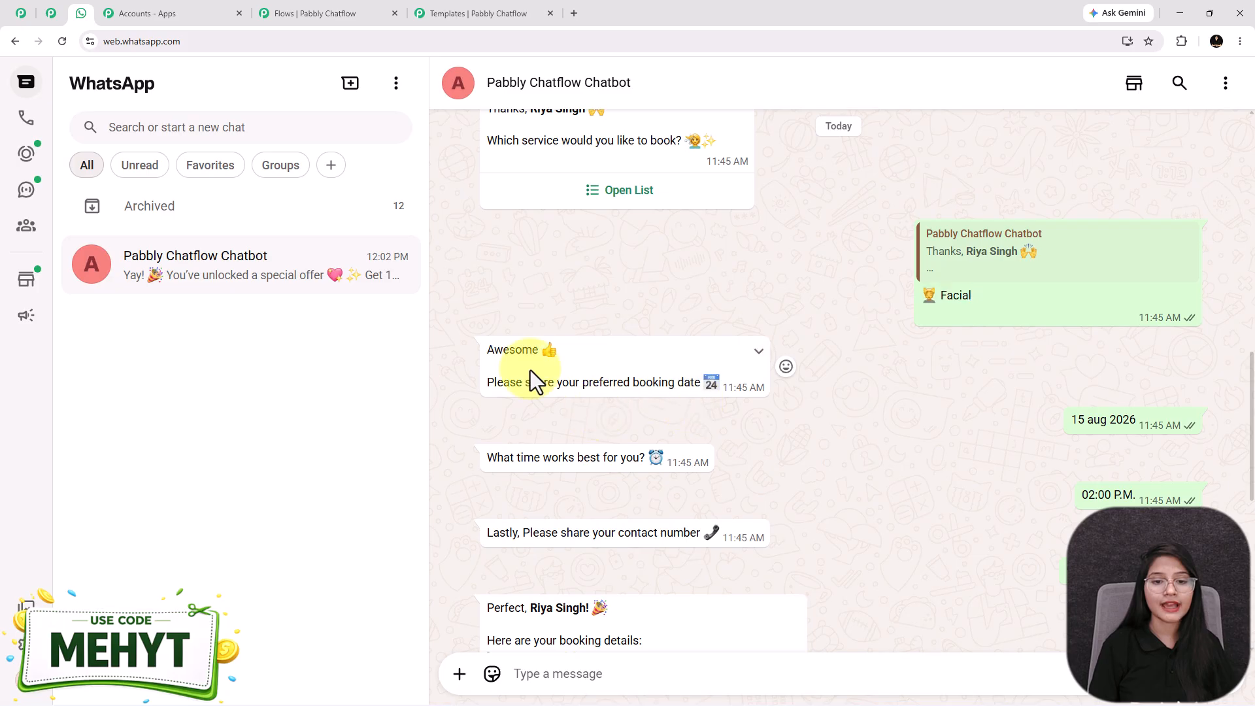
{"action": "left_click_drag", "start_coordinate": [490, 350], "coordinate": [717, 383]}
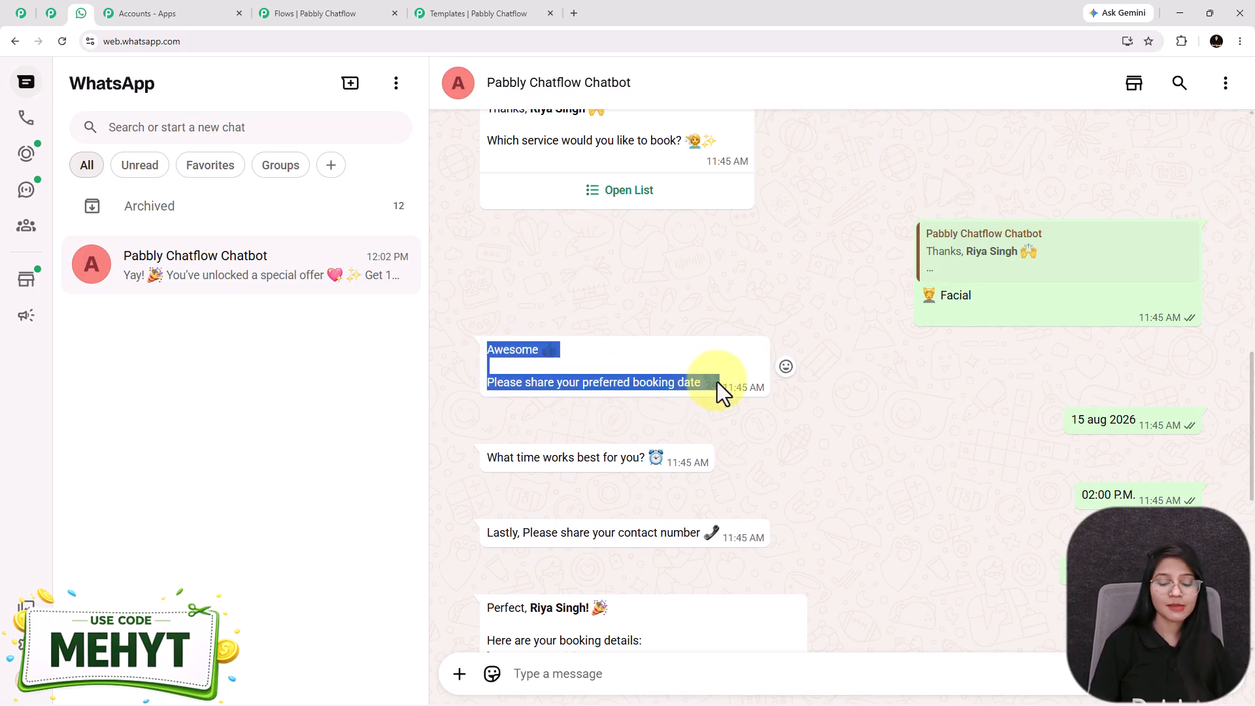
{"action": "left_click", "coordinate": [652, 528]}
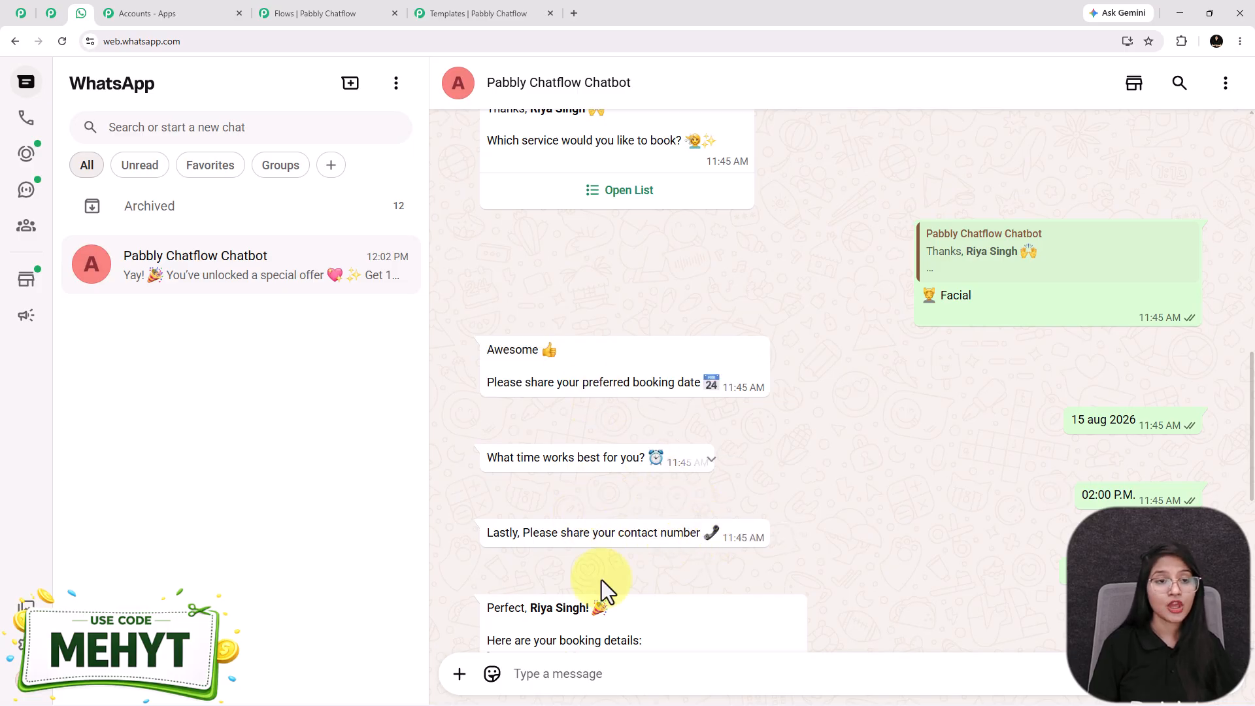
{"action": "left_click", "coordinate": [352, 6]}
{"action": "scroll", "coordinate": [723, 327], "scroll_direction": "down", "scroll_amount": 3}
{"action": "left_click_drag", "start_coordinate": [837, 428], "coordinate": [886, 578]}
Pan and zoom across the flow to inspect the Date, Time and ContactNumber question nodes
{"action": "left_click_drag", "start_coordinate": [423, 431], "coordinate": [465, 395]}
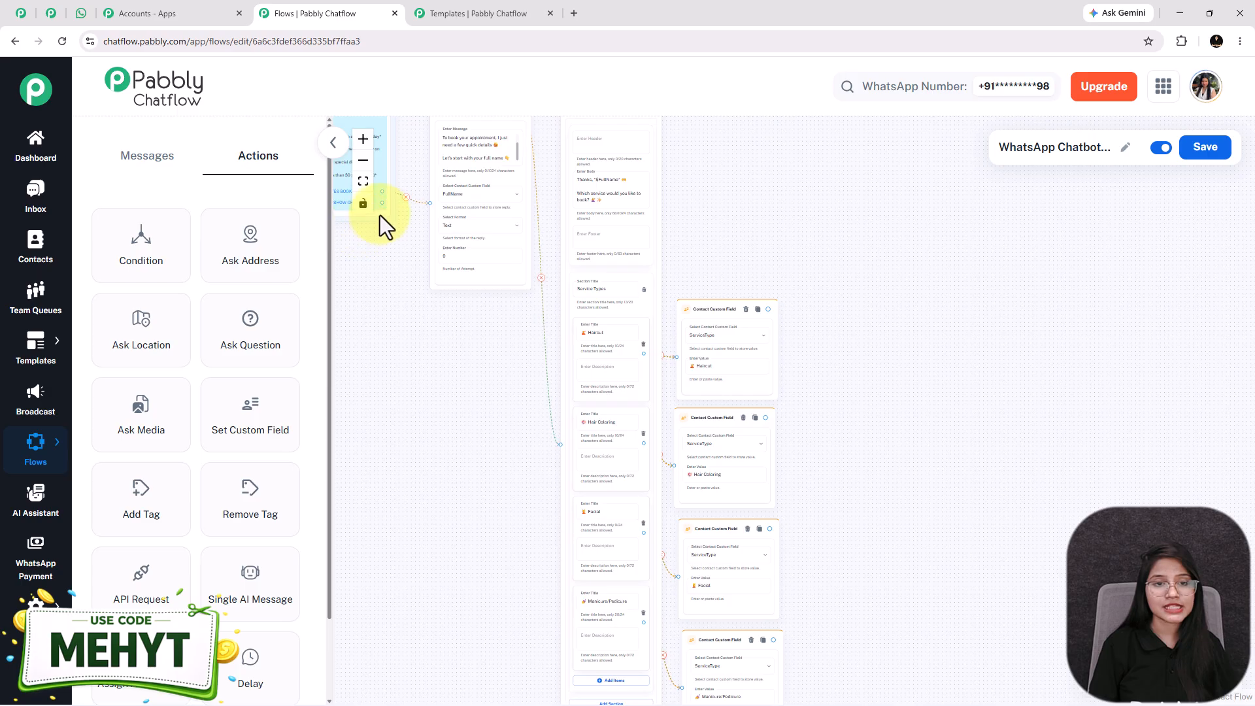
{"action": "left_click_drag", "start_coordinate": [840, 476], "coordinate": [683, 351]}
{"action": "scroll", "coordinate": [683, 351], "scroll_direction": "up", "scroll_amount": 2}
{"action": "left_click_drag", "start_coordinate": [791, 353], "coordinate": [720, 355]}
{"action": "scroll", "coordinate": [720, 356], "scroll_direction": "down", "scroll_amount": 1}
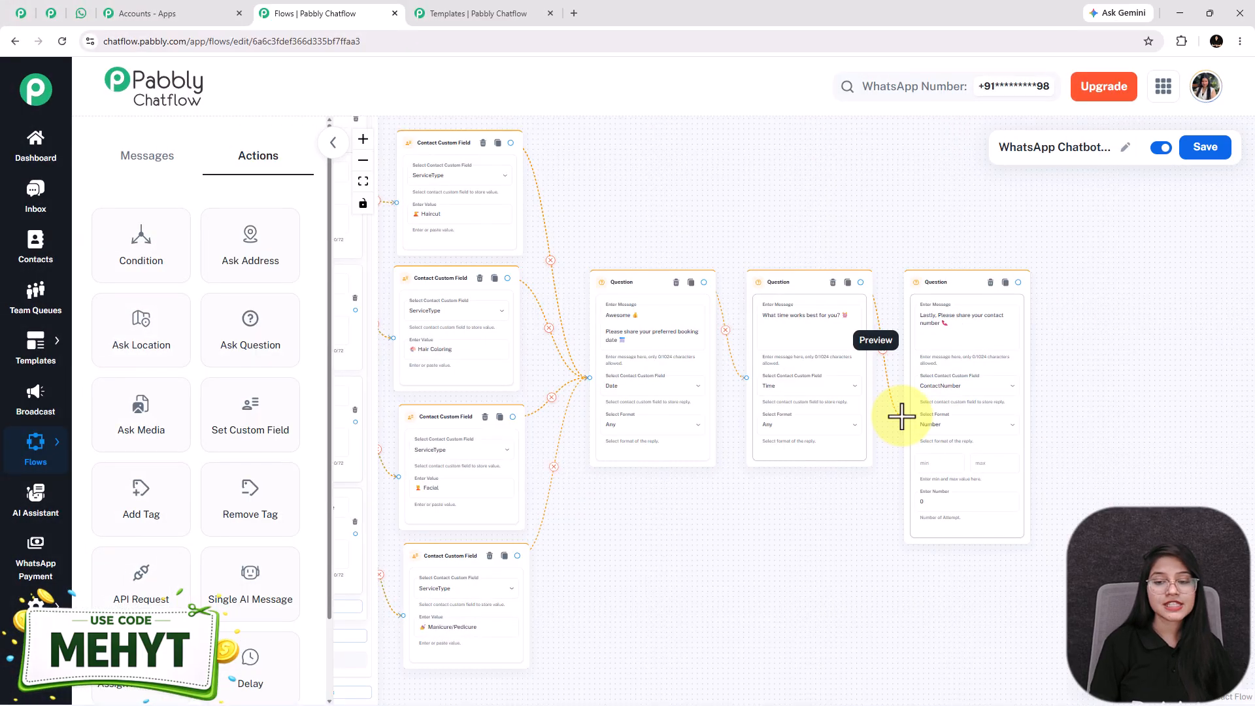
{"action": "left_click_drag", "start_coordinate": [751, 557], "coordinate": [702, 565]}
{"action": "scroll", "coordinate": [644, 414], "scroll_direction": "up", "scroll_amount": 2}
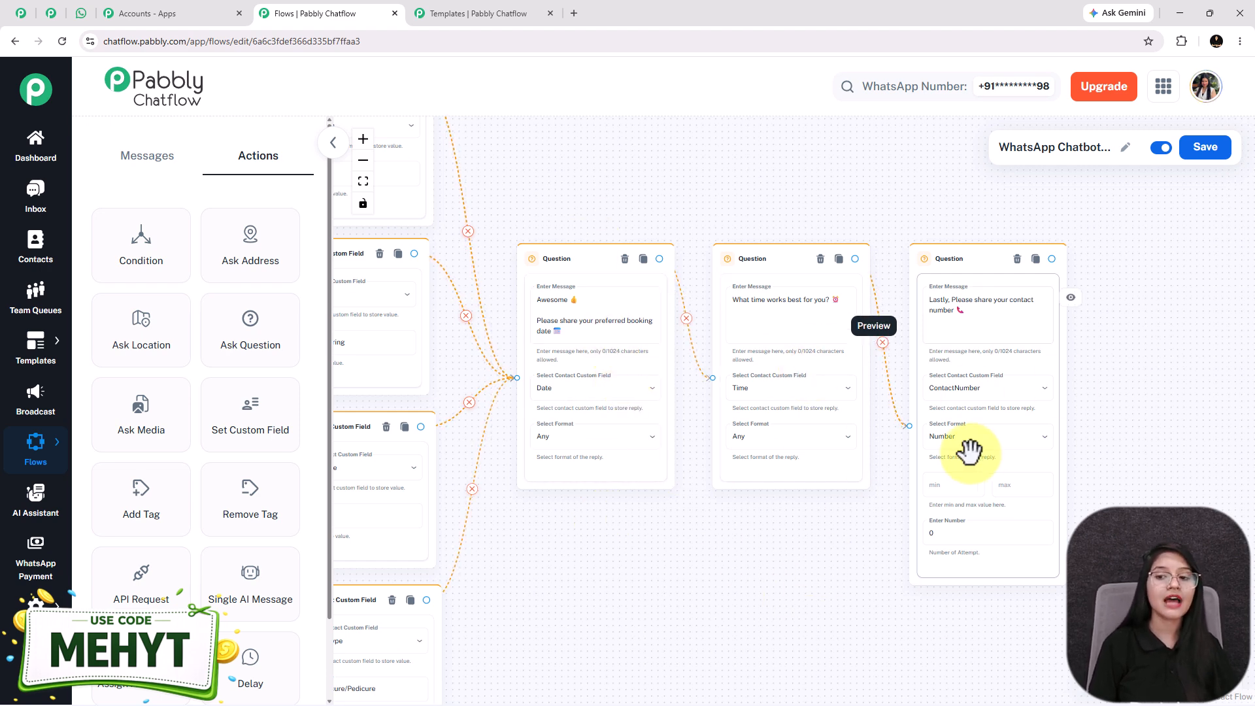
{"action": "scroll", "coordinate": [738, 493], "scroll_direction": "up", "scroll_amount": 3}
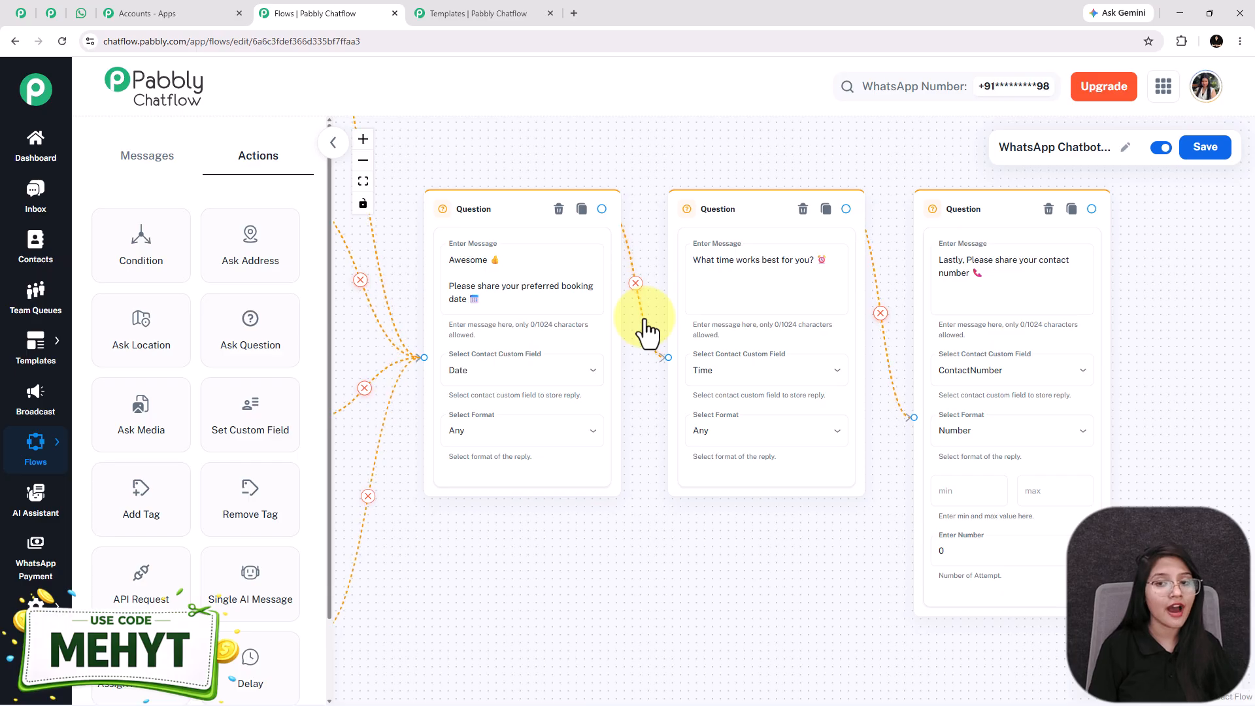
{"action": "scroll", "coordinate": [646, 330], "scroll_direction": "down", "scroll_amount": 1}
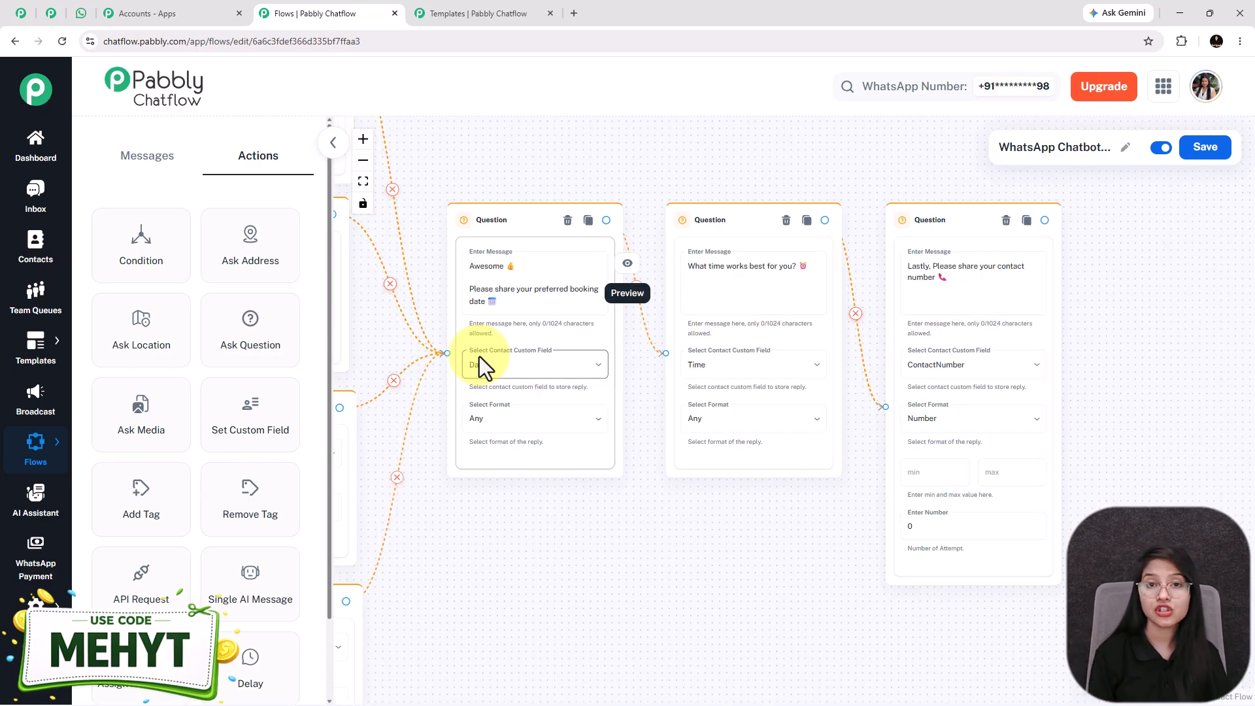
{"action": "scroll", "coordinate": [512, 541], "scroll_direction": "down", "scroll_amount": 2}
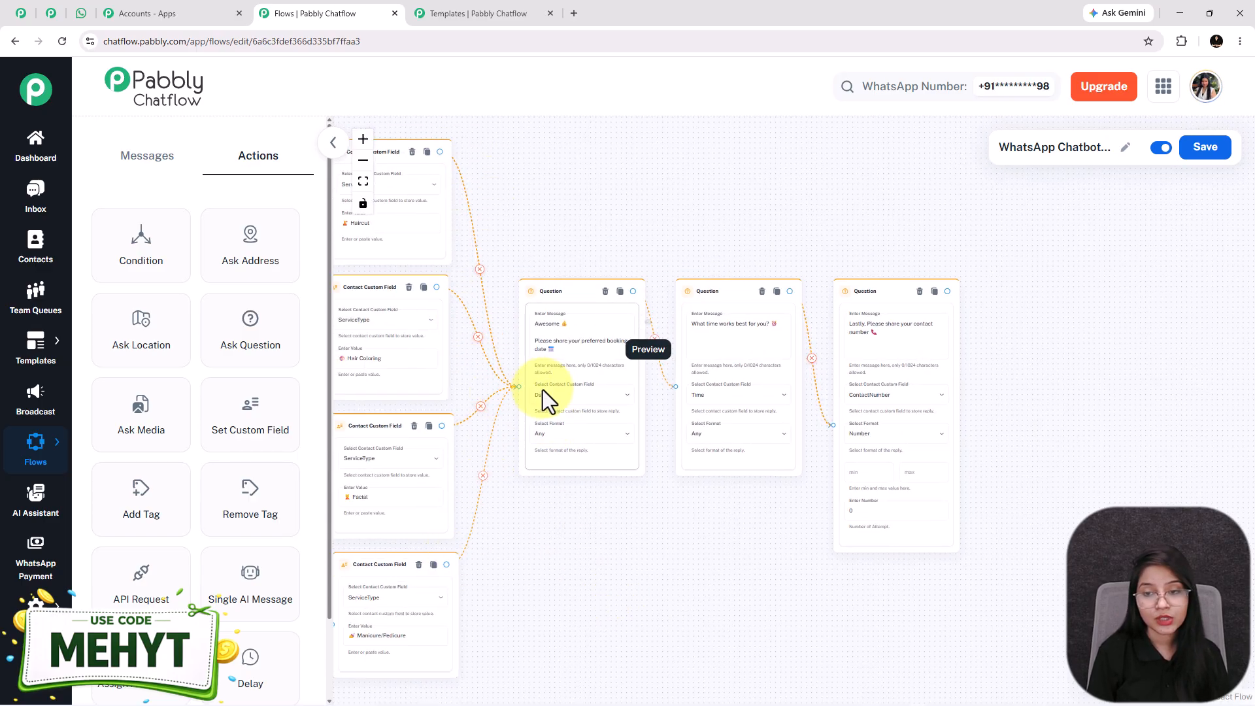
{"action": "left_click_drag", "start_coordinate": [753, 597], "coordinate": [681, 613]}
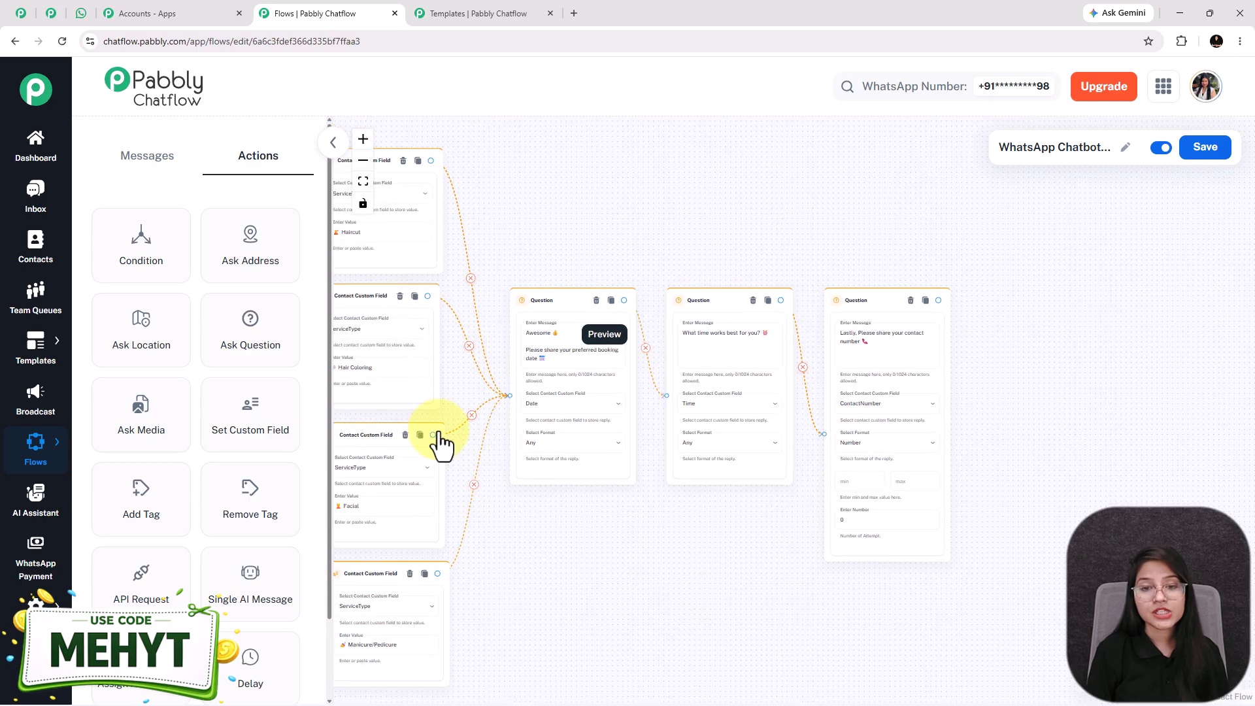
Review the bot's booking summary (Facial, 15 aug 2026, 02:00 P.M.) in WhatsApp, then return to the editor
{"action": "left_click", "coordinate": [78, 9]}
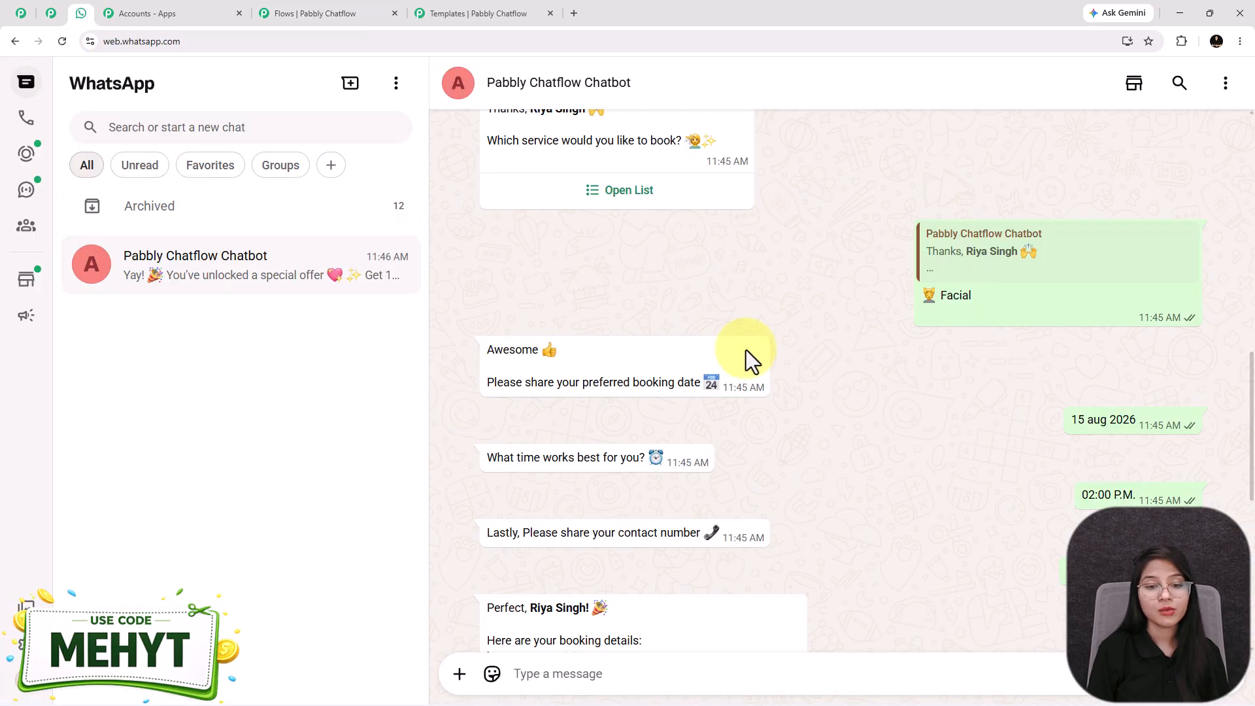
{"action": "scroll", "coordinate": [754, 378], "scroll_direction": "down", "scroll_amount": 4}
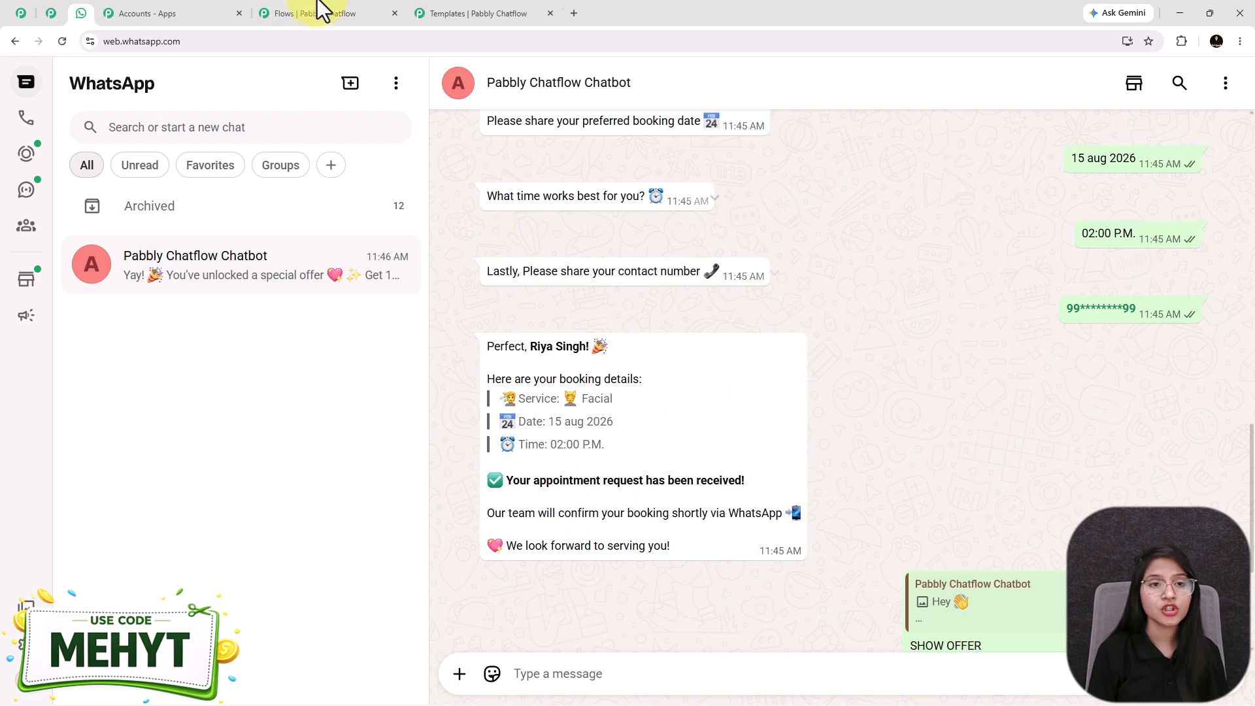
{"action": "left_click", "coordinate": [347, 3]}
Add a Text Button message node containing the pasted booking-summary text
{"action": "left_click", "coordinate": [146, 158]}
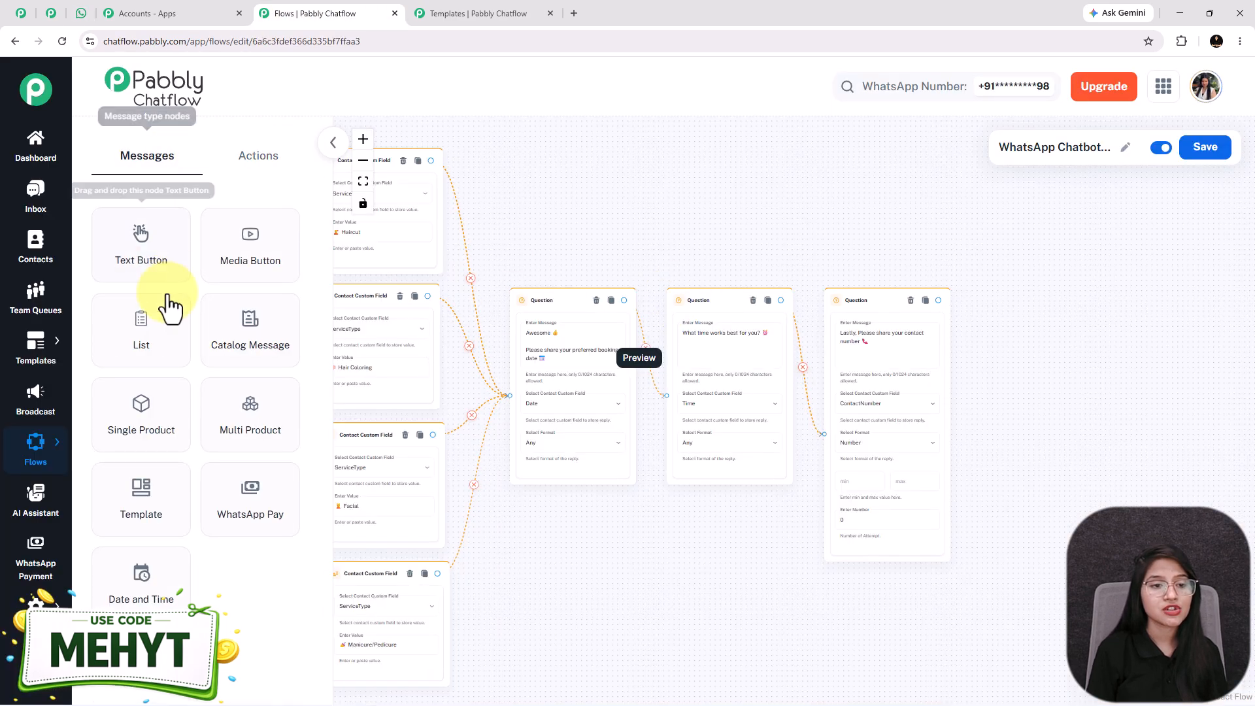
{"action": "left_click", "coordinate": [154, 253]}
{"action": "left_click_drag", "start_coordinate": [672, 394], "coordinate": [1037, 373]}
{"action": "scroll", "coordinate": [762, 366], "scroll_direction": "up", "scroll_amount": 5}
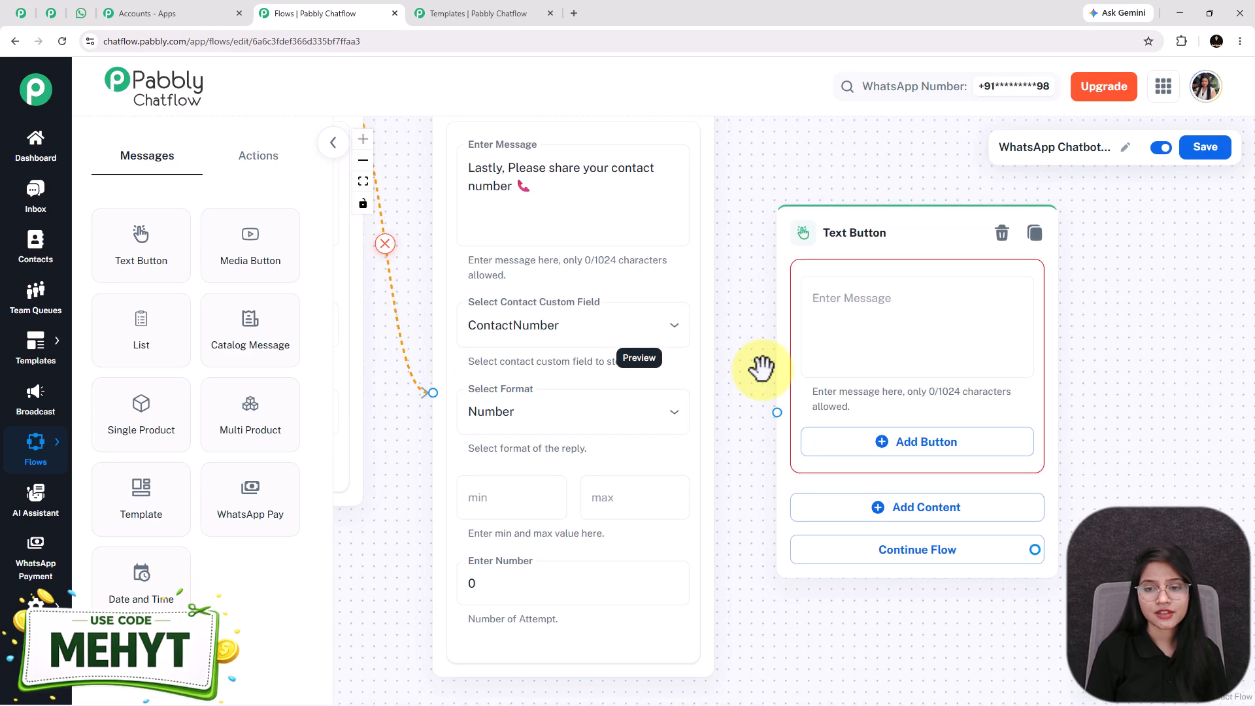
{"action": "left_click", "coordinate": [832, 336]}
{"action": "key", "text": "ctrl+v"}
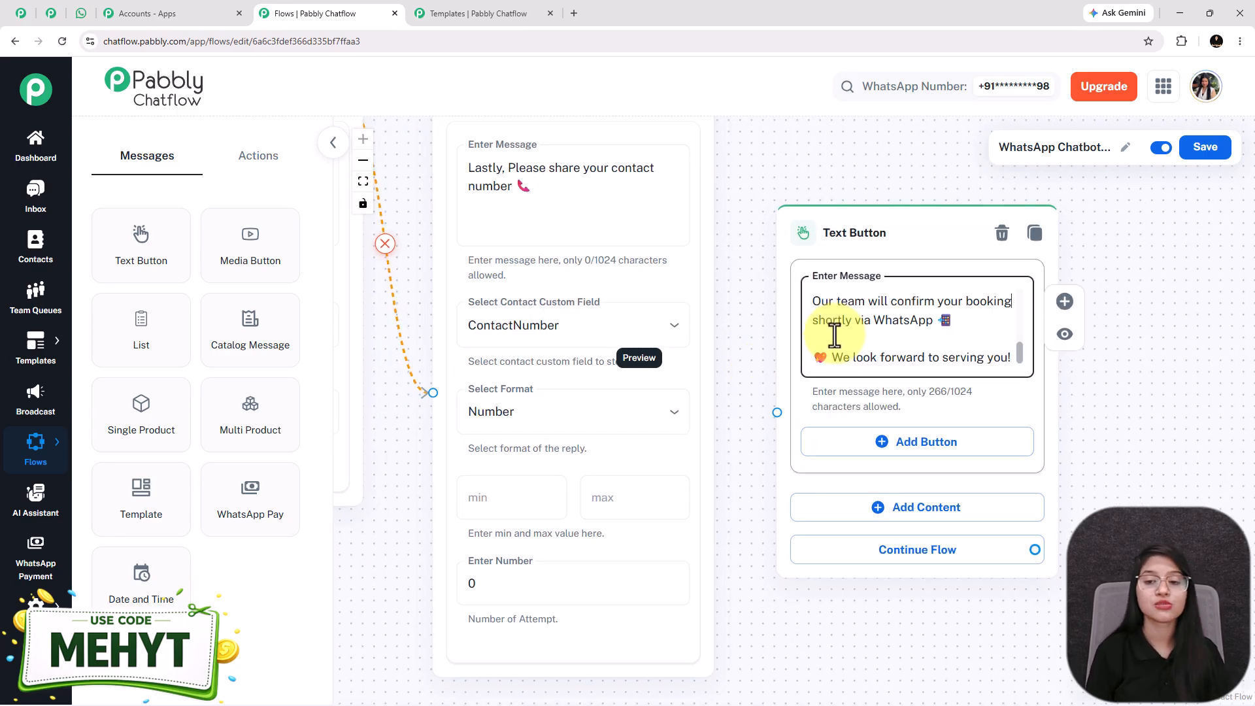
{"action": "key", "text": "ctrl+Home"}
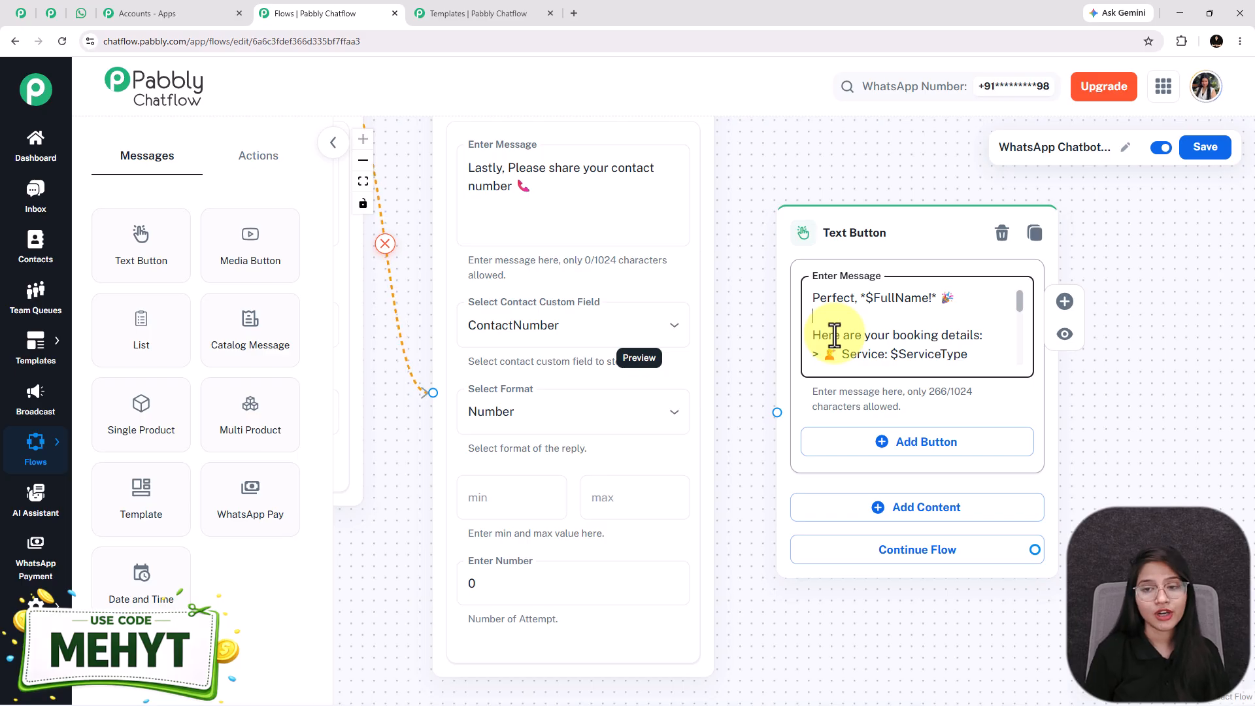
{"action": "key", "text": "Down"}
{"action": "key", "text": "Down"}
{"action": "key", "text": "Down"}
{"action": "key", "text": "Down"}
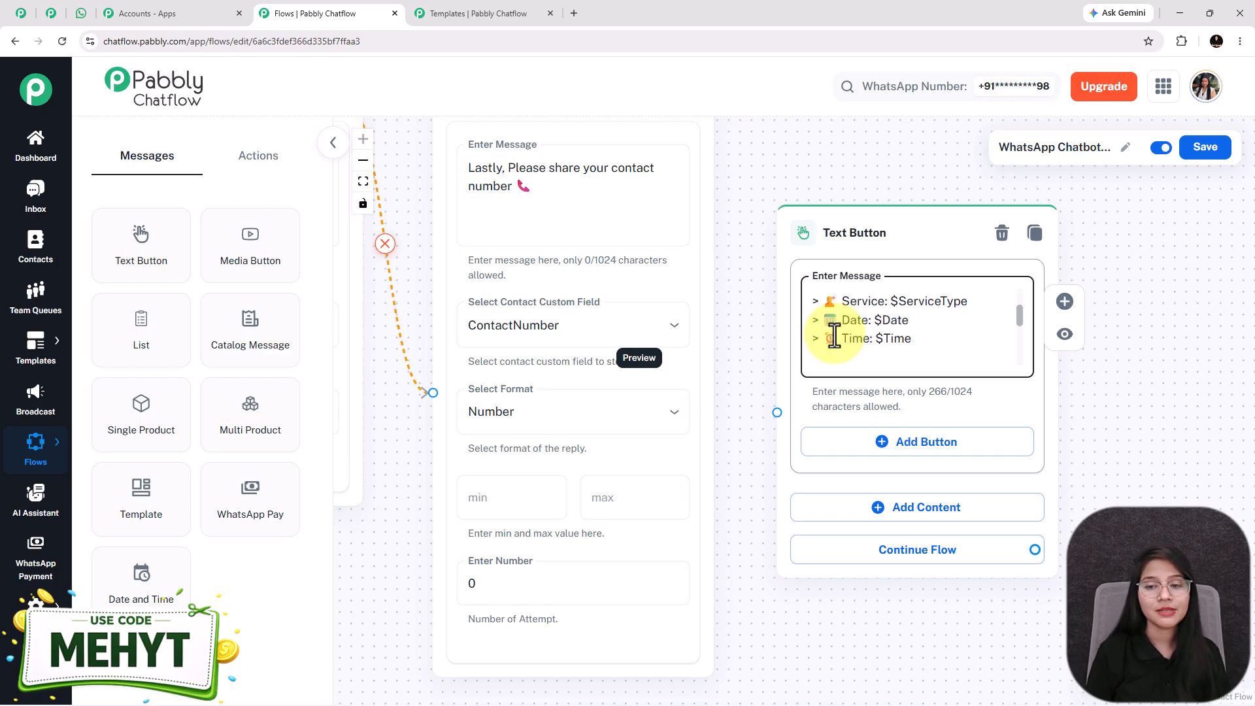
{"action": "key", "text": "Up"}
{"action": "key", "text": "Up"}
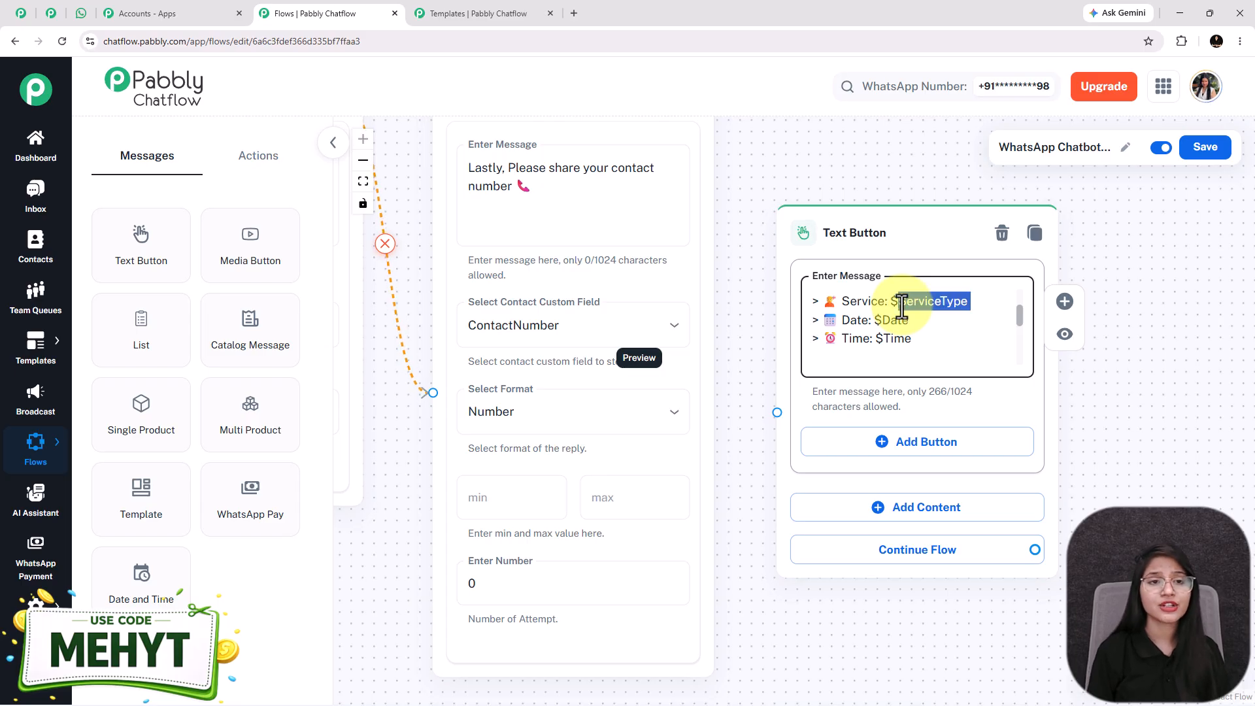
Connect the contact-number question to the booking-summary message node
{"action": "scroll", "coordinate": [906, 333], "scroll_direction": "down", "scroll_amount": 2}
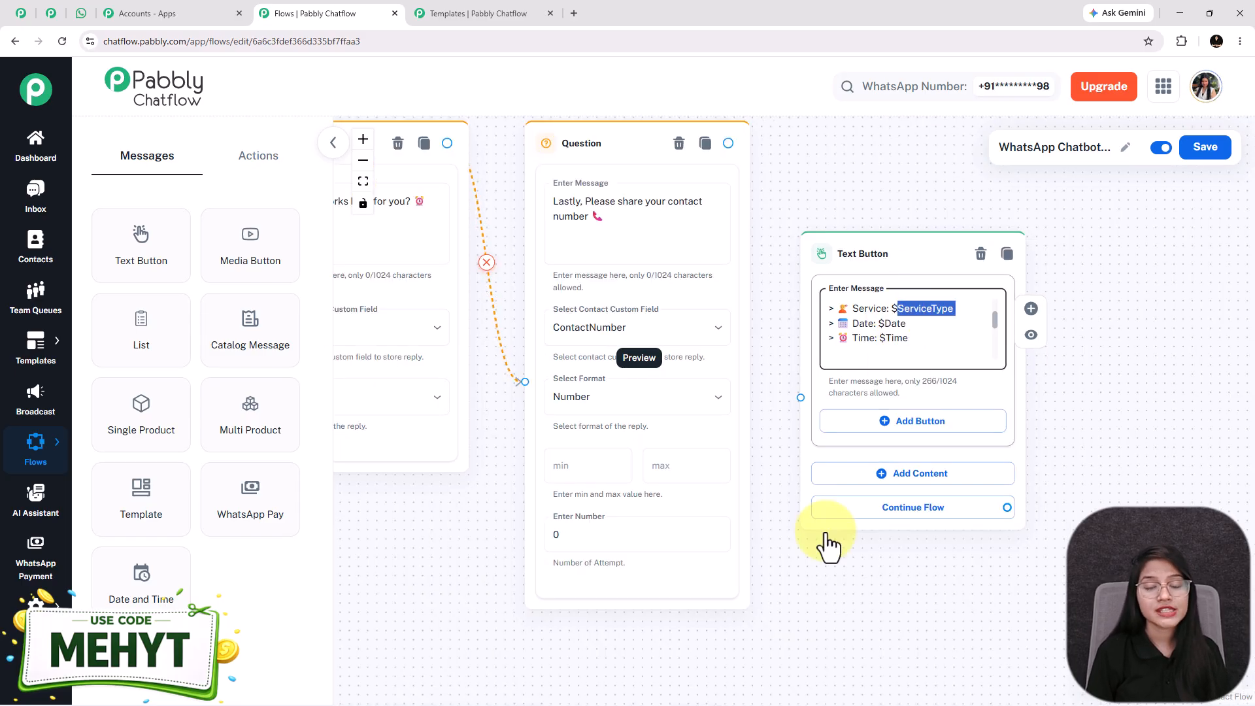
{"action": "left_click_drag", "start_coordinate": [817, 558], "coordinate": [1020, 574]}
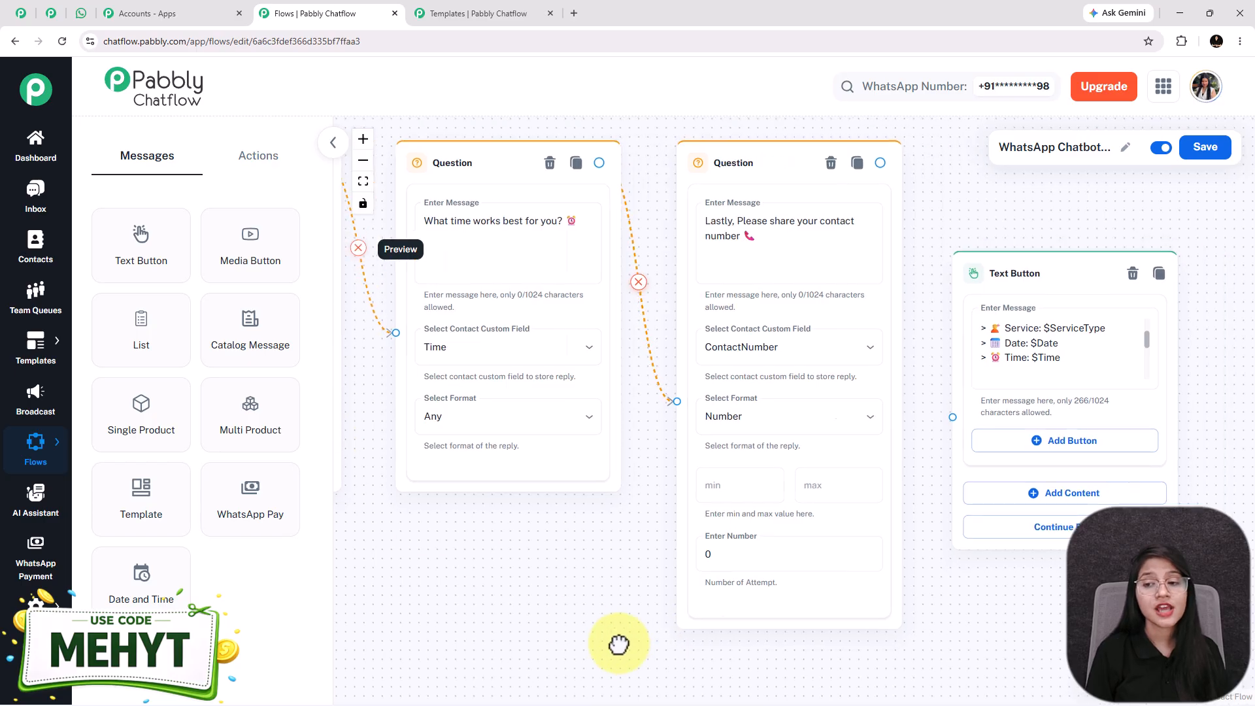
{"action": "left_click_drag", "start_coordinate": [653, 644], "coordinate": [551, 634]}
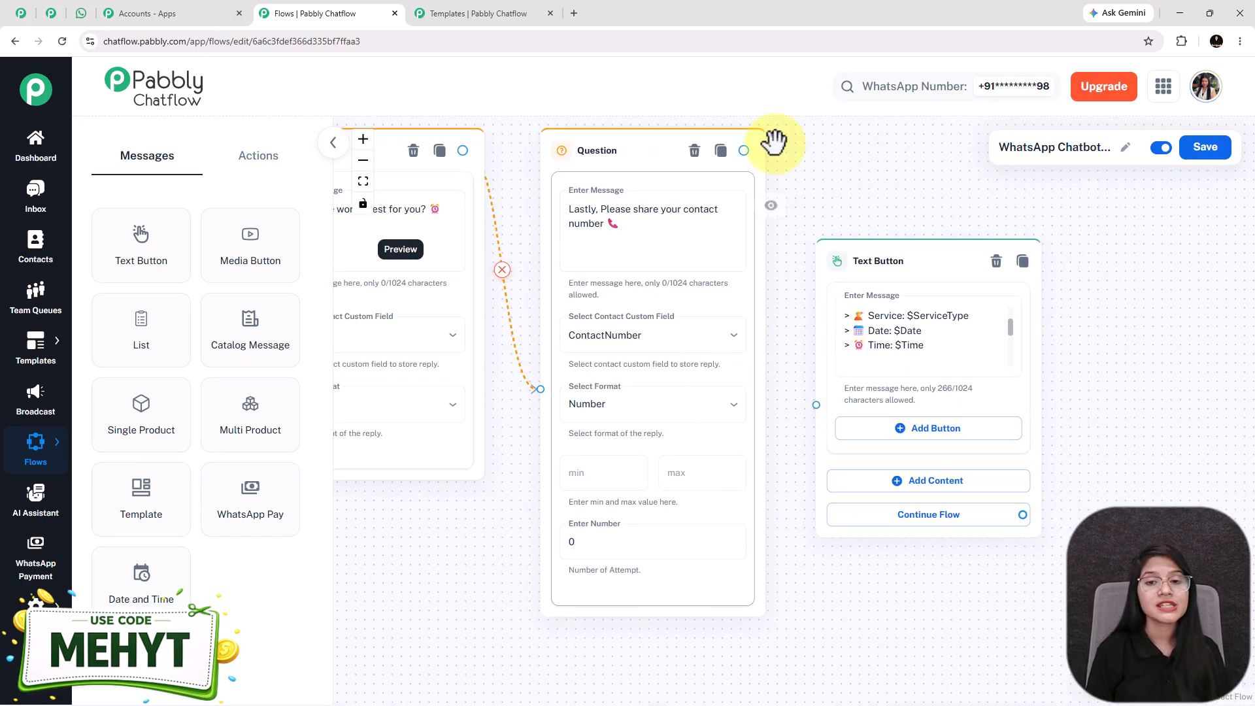
{"action": "left_click_drag", "start_coordinate": [745, 153], "coordinate": [815, 405]}
Pan back to the Trigger template card and check the 10% OFF offer in WhatsApp
{"action": "scroll", "coordinate": [540, 538], "scroll_direction": "down", "scroll_amount": 2}
{"action": "left_click_drag", "start_coordinate": [541, 538], "coordinate": [823, 537]}
{"action": "left_click_drag", "start_coordinate": [393, 523], "coordinate": [905, 515]}
{"action": "left_click_drag", "start_coordinate": [398, 386], "coordinate": [560, 619]}
{"action": "left_click_drag", "start_coordinate": [454, 423], "coordinate": [575, 633]}
{"action": "left_click_drag", "start_coordinate": [528, 544], "coordinate": [536, 564]}
{"action": "left_click_drag", "start_coordinate": [448, 218], "coordinate": [460, 480]}
{"action": "left_click_drag", "start_coordinate": [549, 565], "coordinate": [532, 379]}
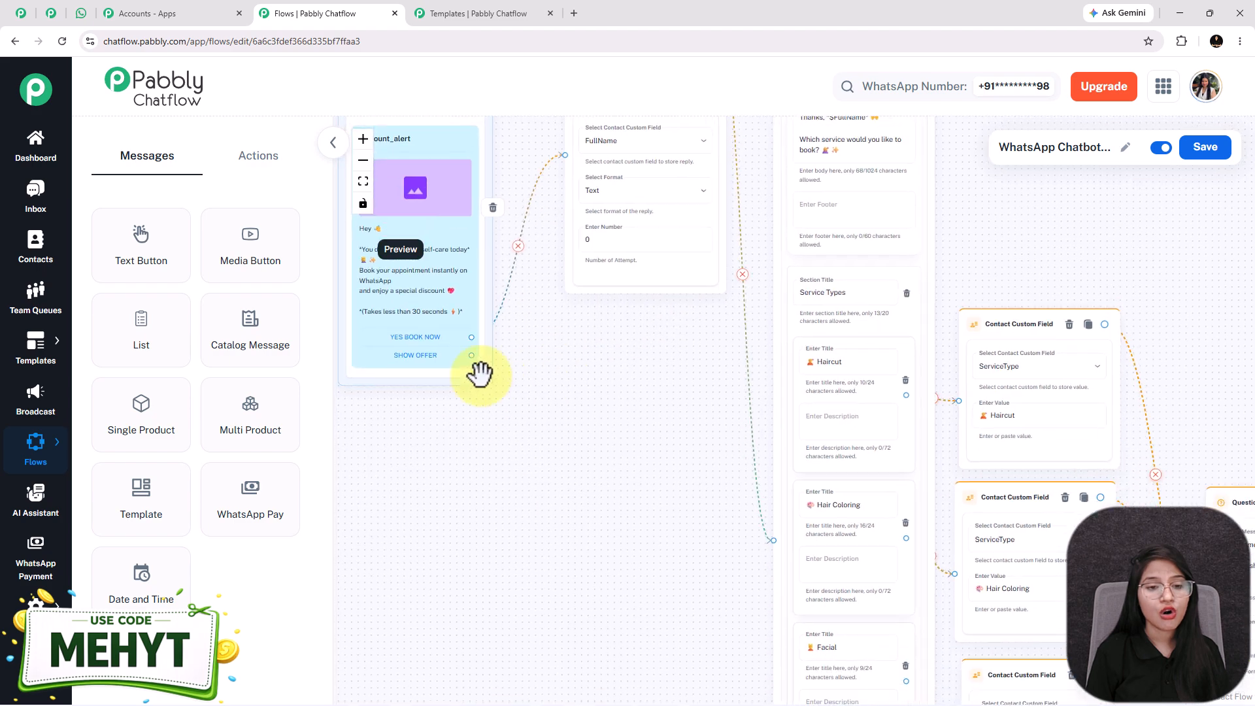
{"action": "left_click", "coordinate": [81, 14]}
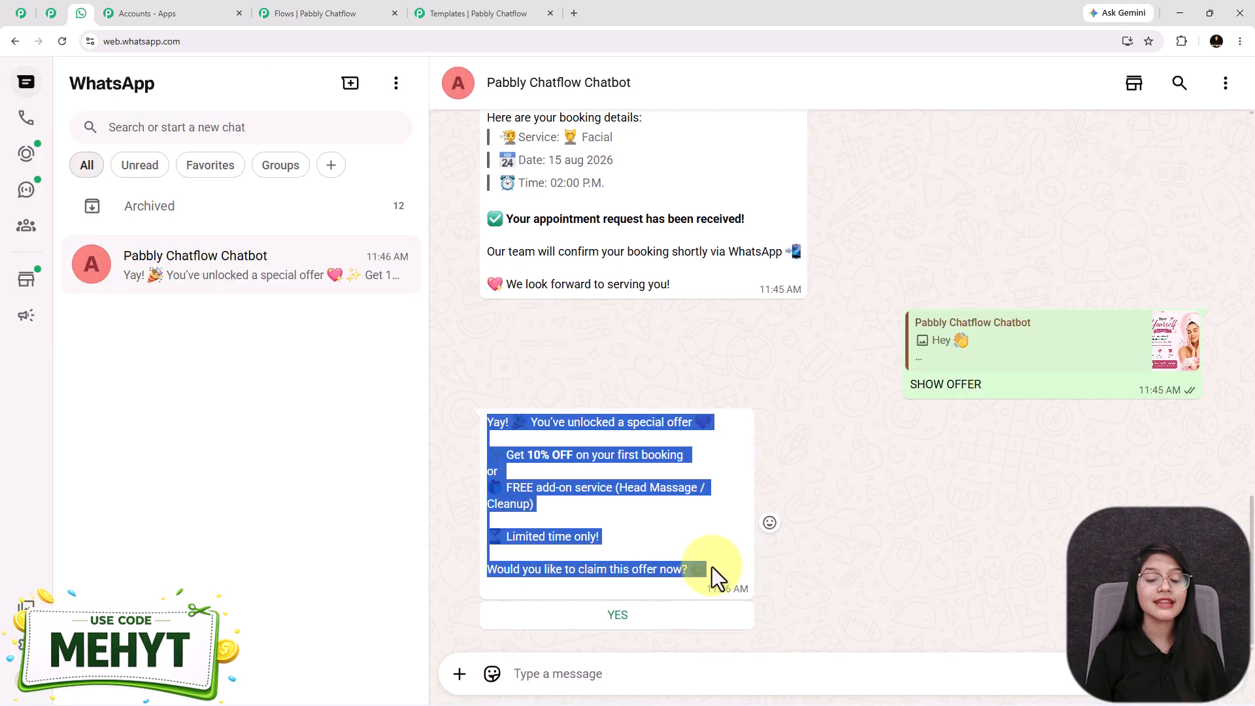
{"action": "left_click", "coordinate": [704, 543]}
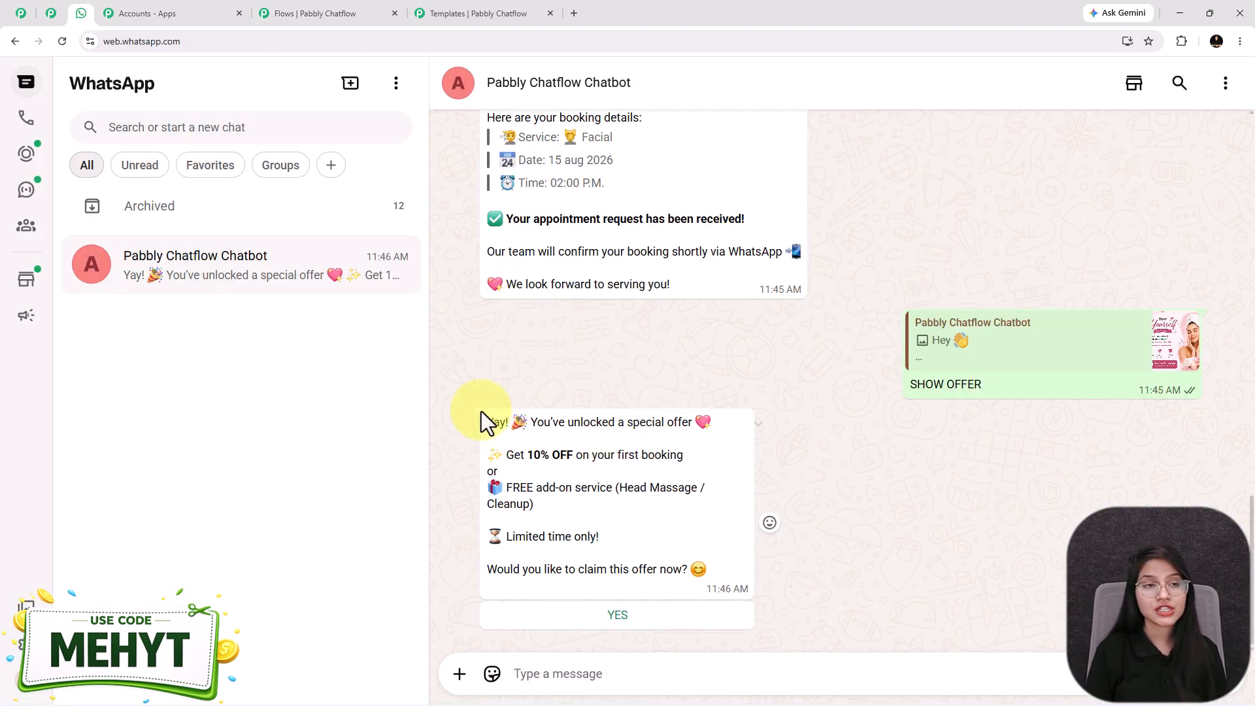
{"action": "left_click", "coordinate": [281, 13]}
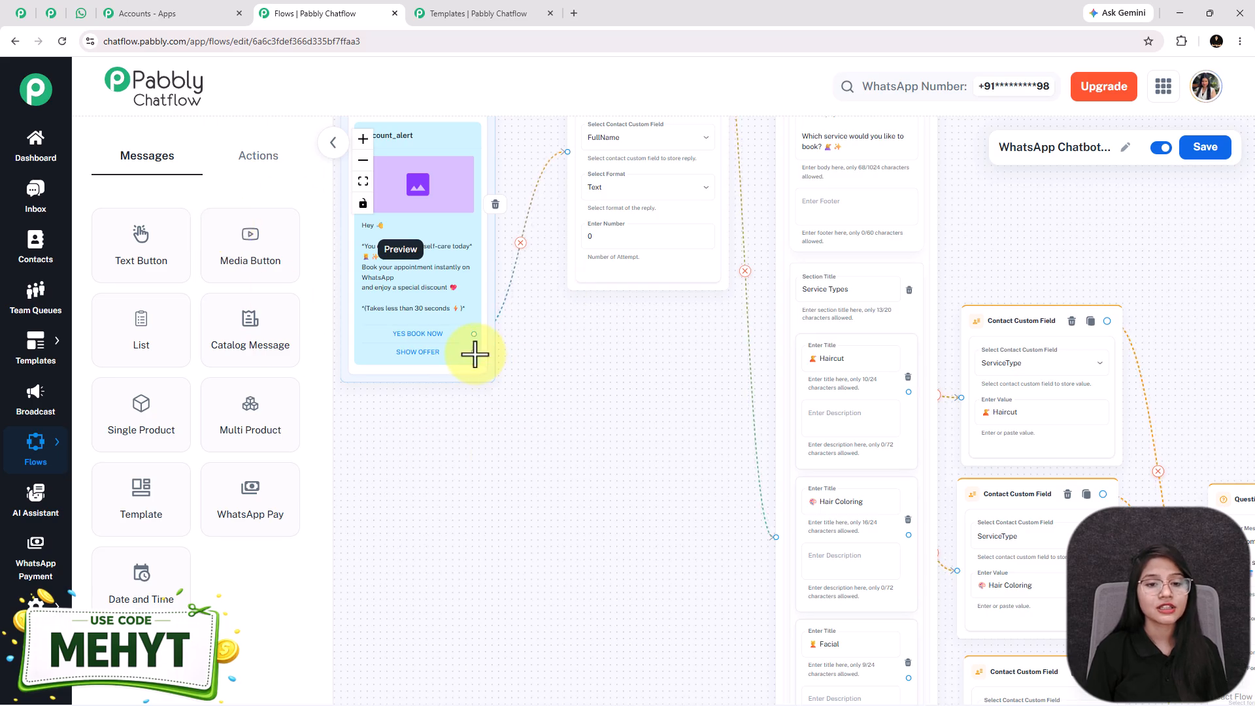
Branch SHOW OFFER into a Text Button with the special-offer text and a Yes button
{"action": "left_click_drag", "start_coordinate": [574, 439], "coordinate": [587, 463]}
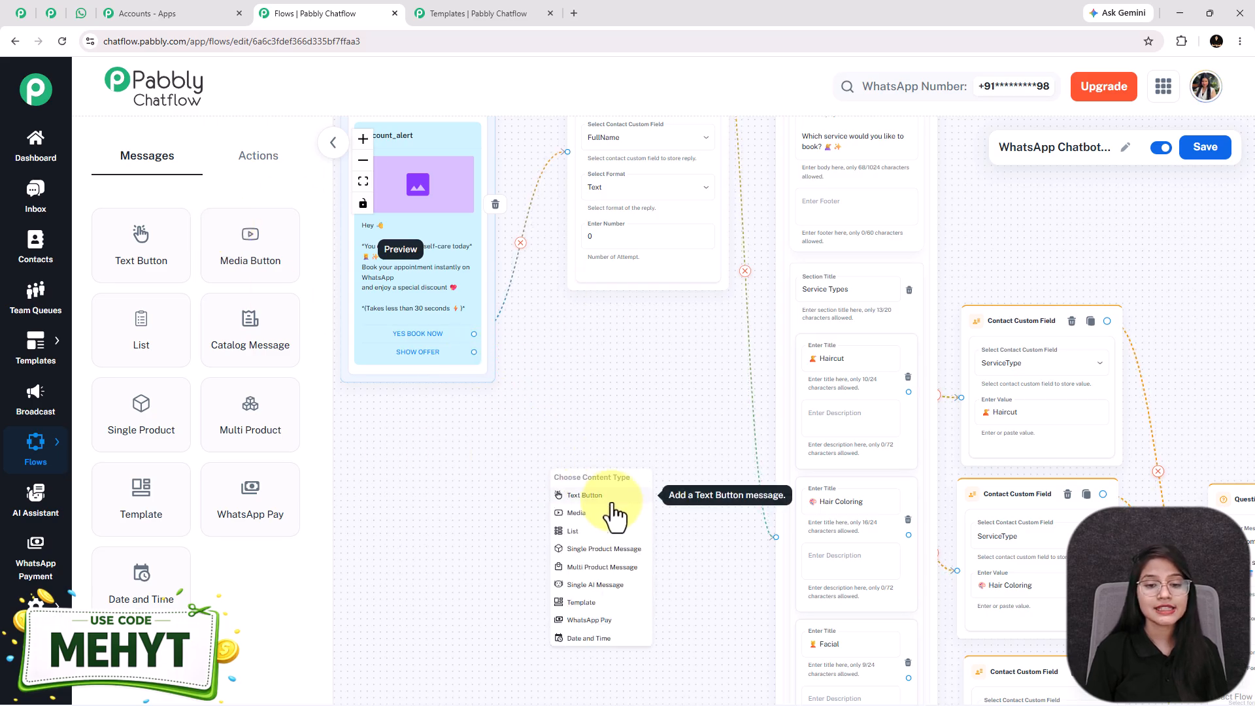
{"action": "left_click", "coordinate": [609, 510]}
{"action": "left_click_drag", "start_coordinate": [785, 330], "coordinate": [775, 272]}
{"action": "left_click", "coordinate": [798, 389]}
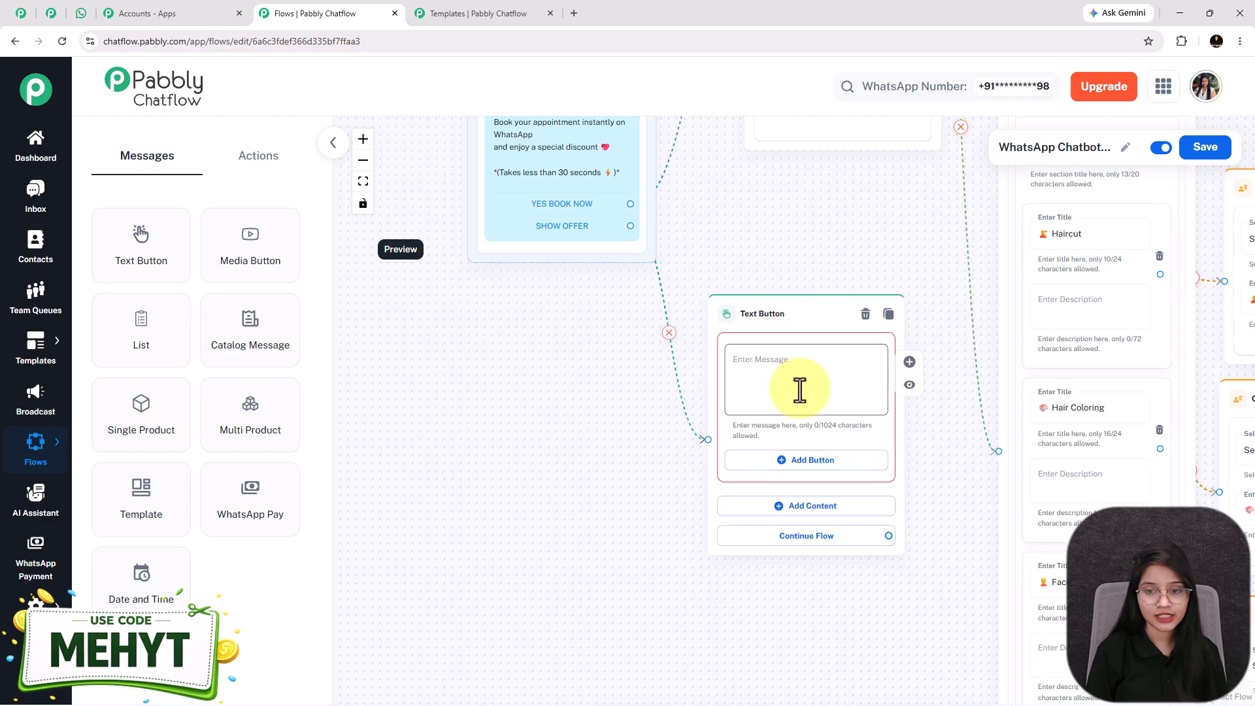
{"action": "key", "text": "ctrl+v"}
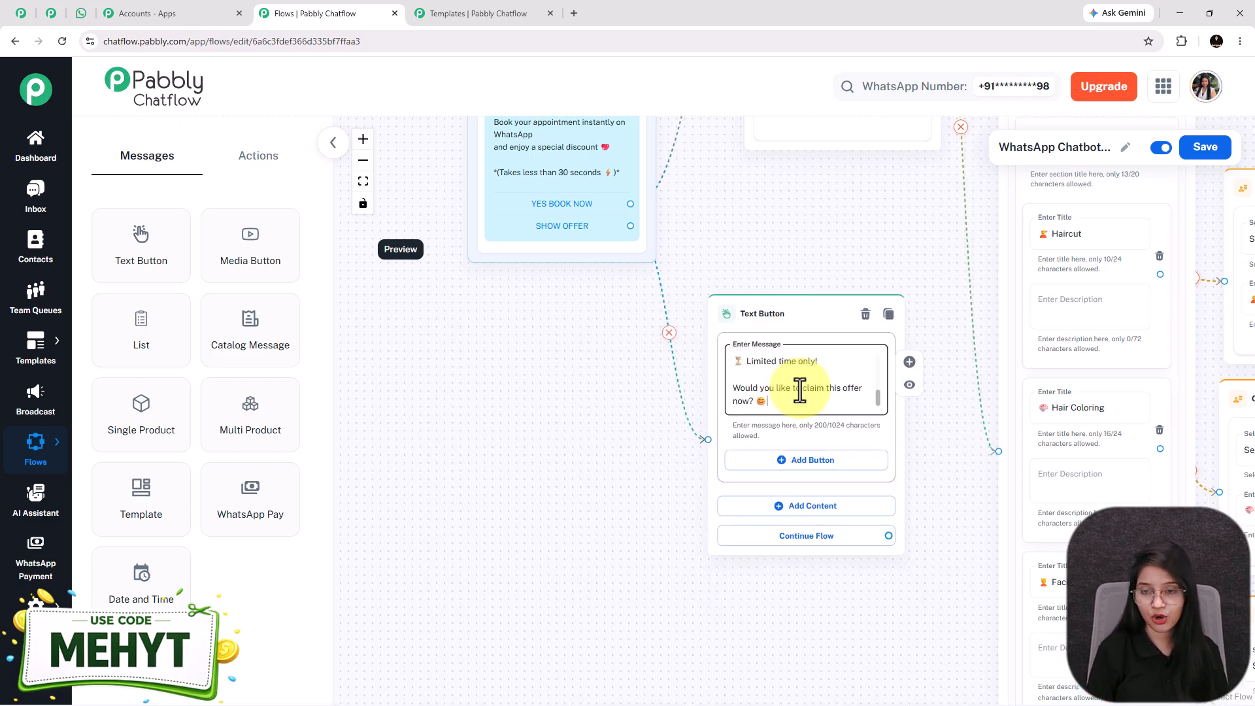
{"action": "left_click", "coordinate": [796, 460]}
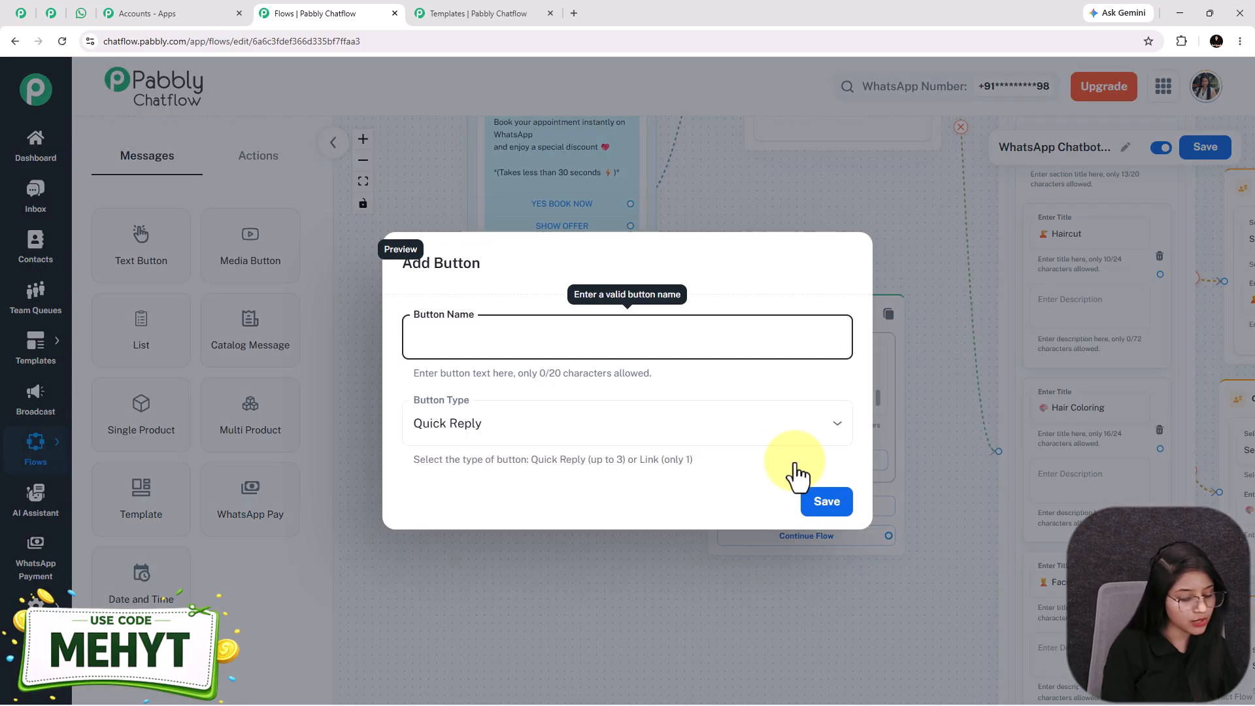
{"action": "type", "text": "Yes"}
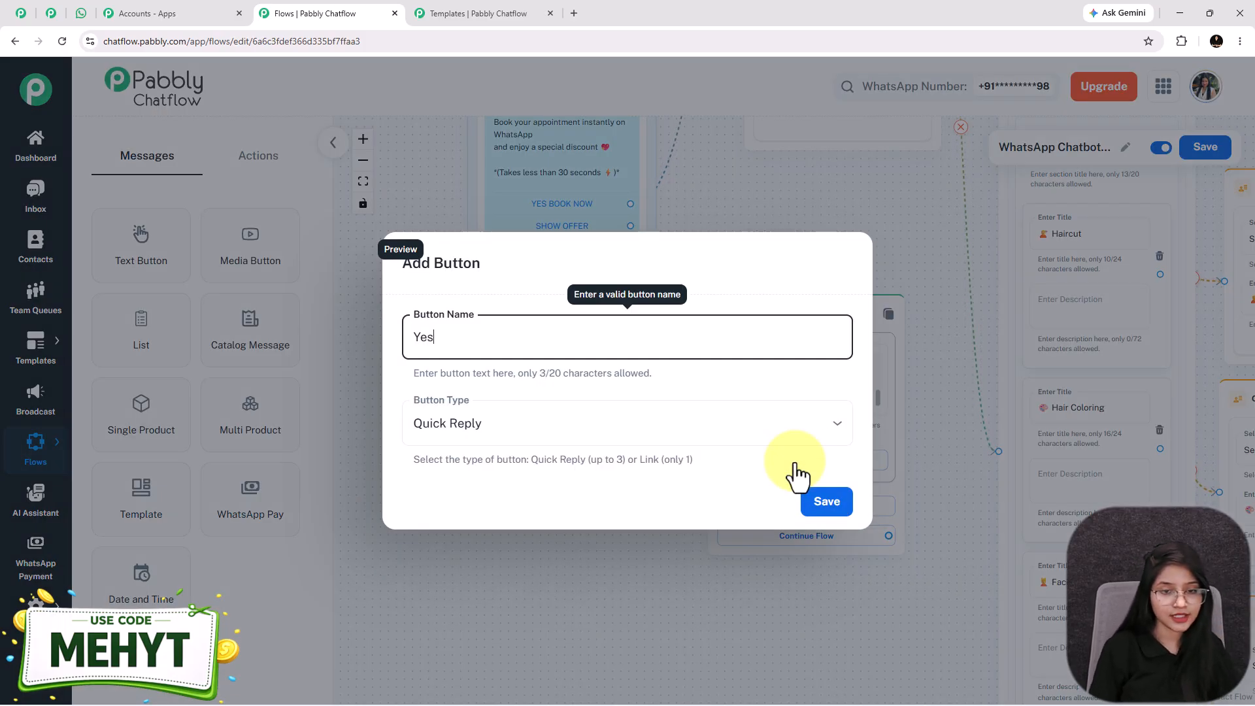
{"action": "left_click", "coordinate": [839, 509]}
Link the Yes reply to the FullName question and review the offer message
{"action": "left_click_drag", "start_coordinate": [477, 534], "coordinate": [321, 618]}
{"action": "scroll", "coordinate": [706, 549], "scroll_direction": "down", "scroll_amount": 2}
{"action": "left_click_drag", "start_coordinate": [703, 544], "coordinate": [583, 155]}
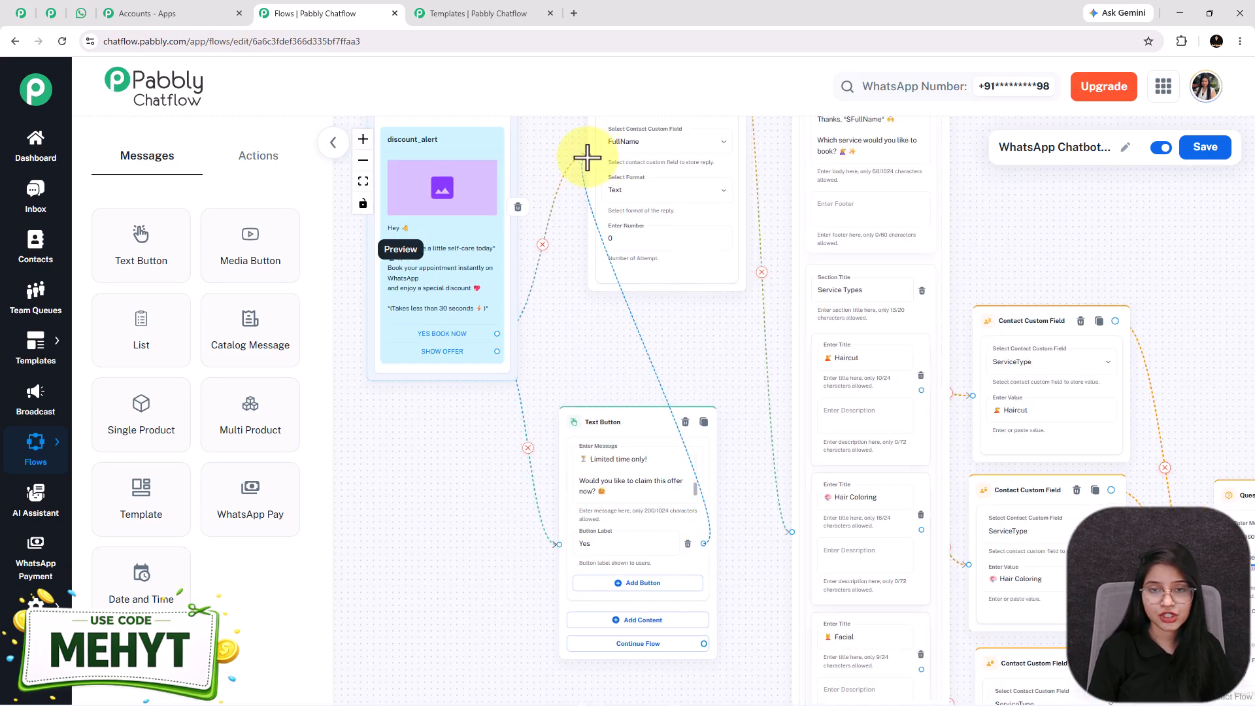
{"action": "left_click", "coordinate": [578, 479]}
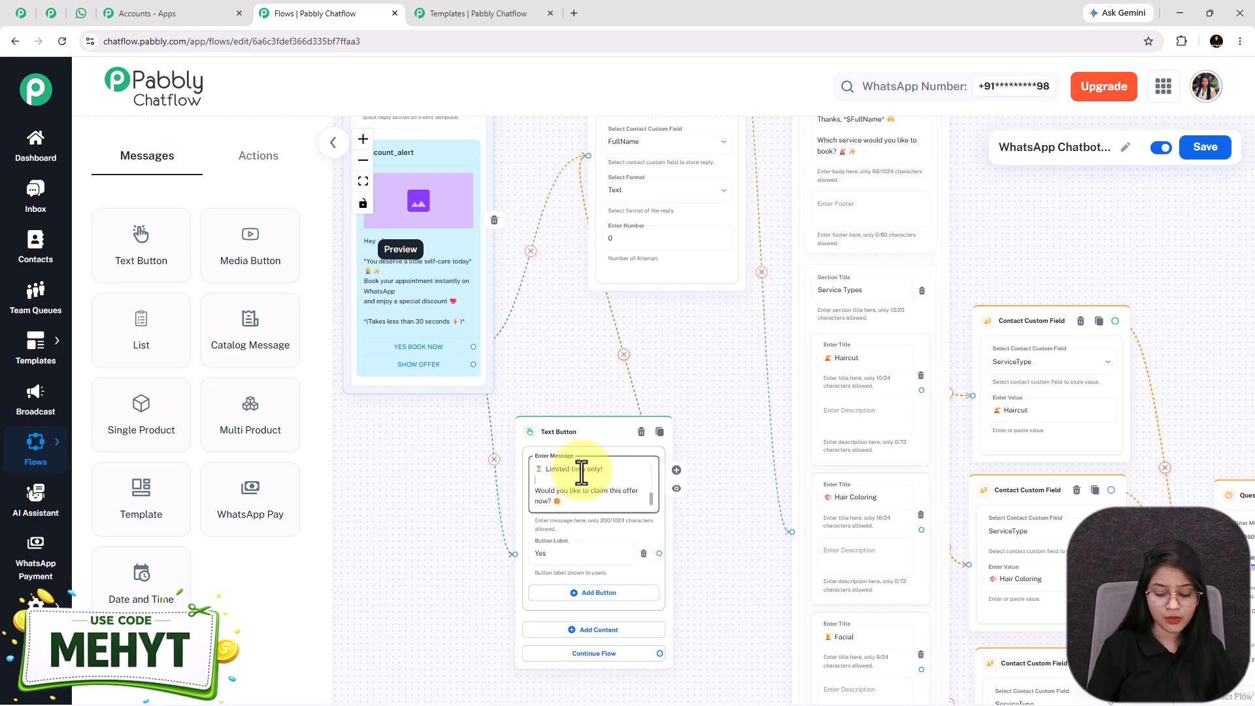
{"action": "scroll", "coordinate": [592, 471], "scroll_direction": "up", "scroll_amount": 3}
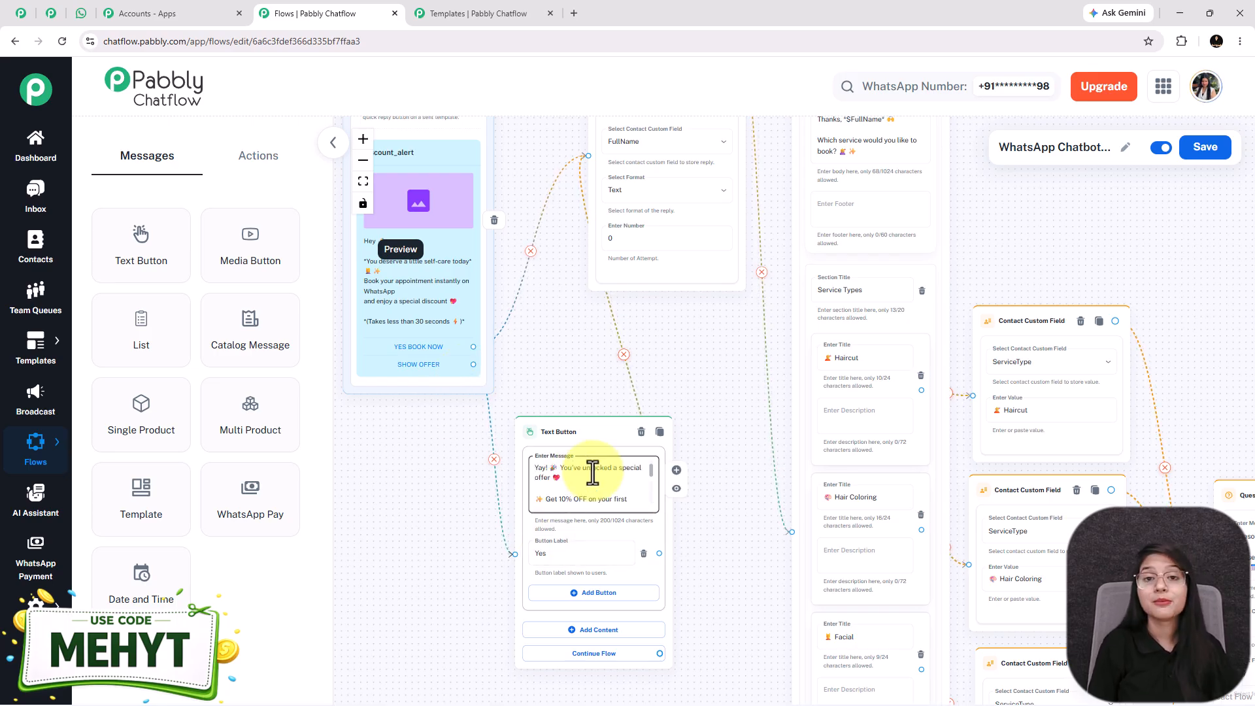
{"action": "scroll", "coordinate": [593, 472], "scroll_direction": "down", "scroll_amount": 3}
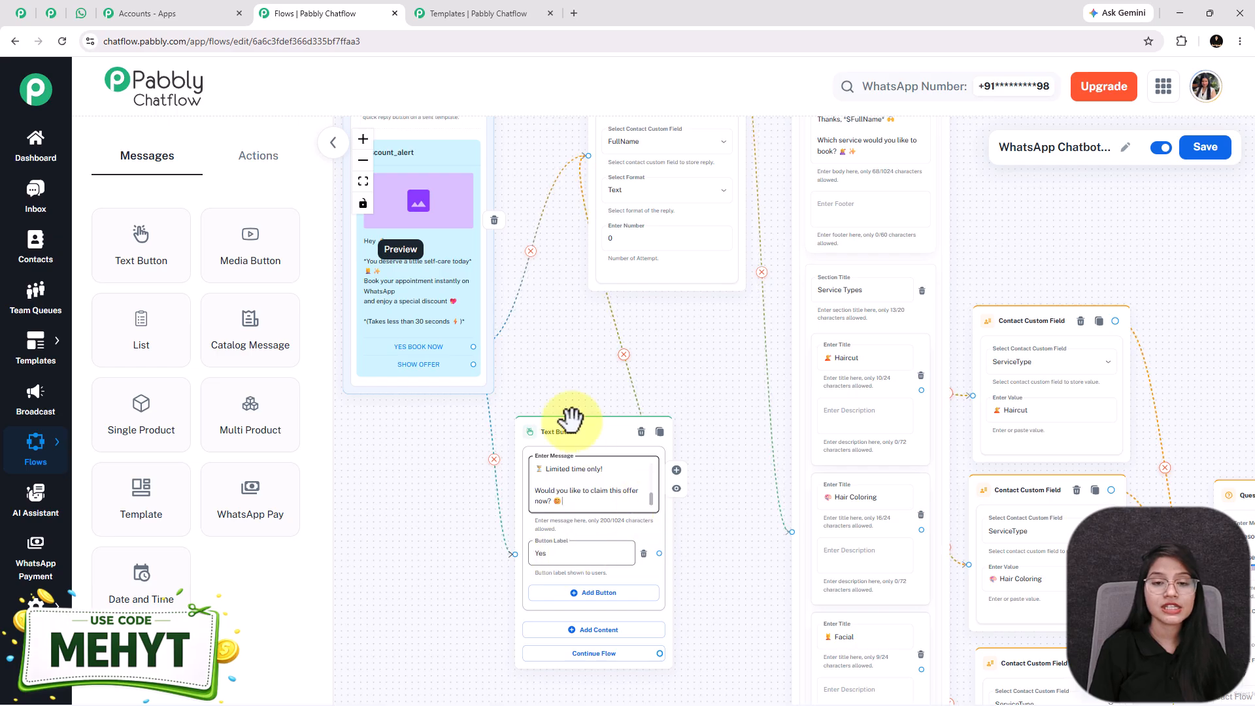
{"action": "scroll", "coordinate": [543, 431], "scroll_direction": "up", "scroll_amount": 5}
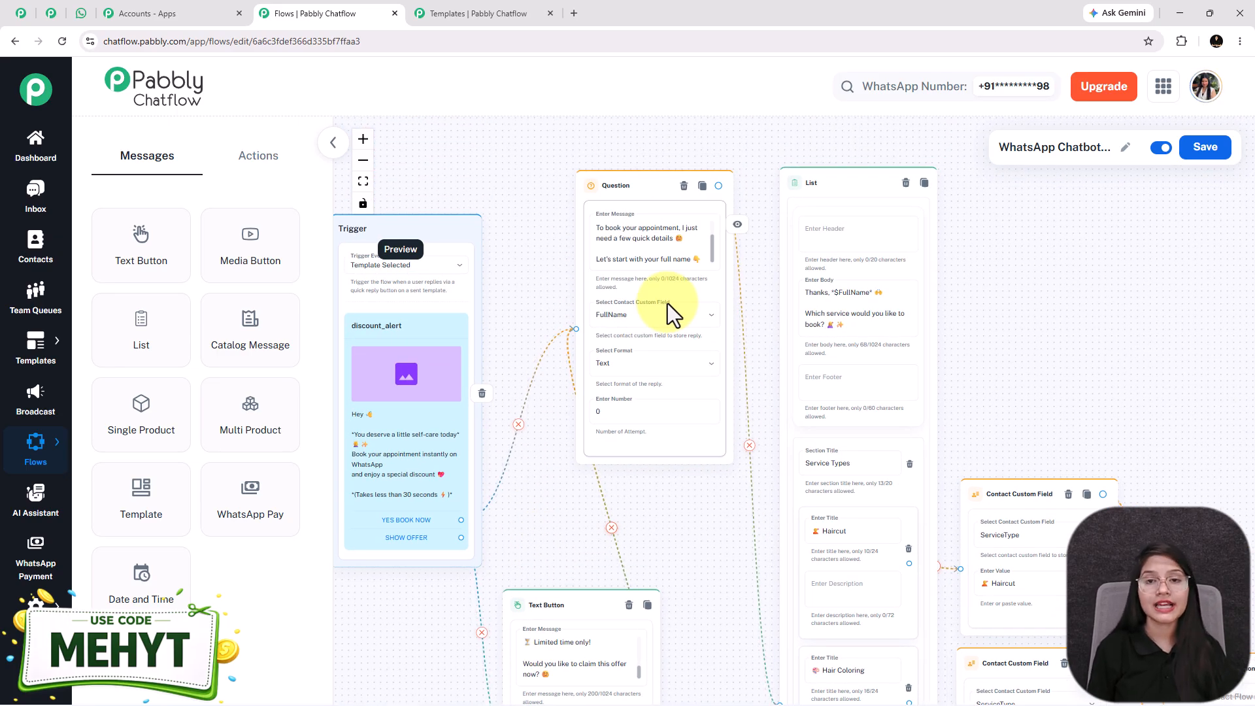
Fit the whole flow to view, save it, and go back to the WhatsApp chat
{"action": "left_click", "coordinate": [362, 181]}
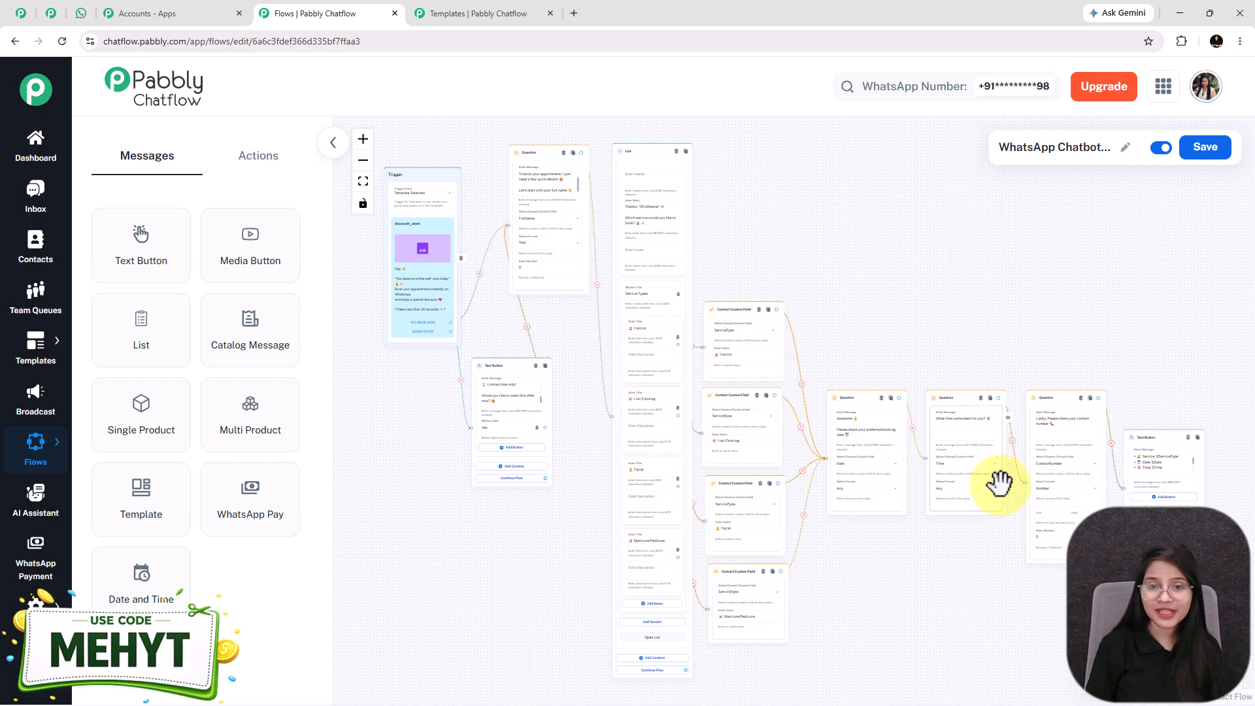
{"action": "left_click", "coordinate": [1213, 149]}
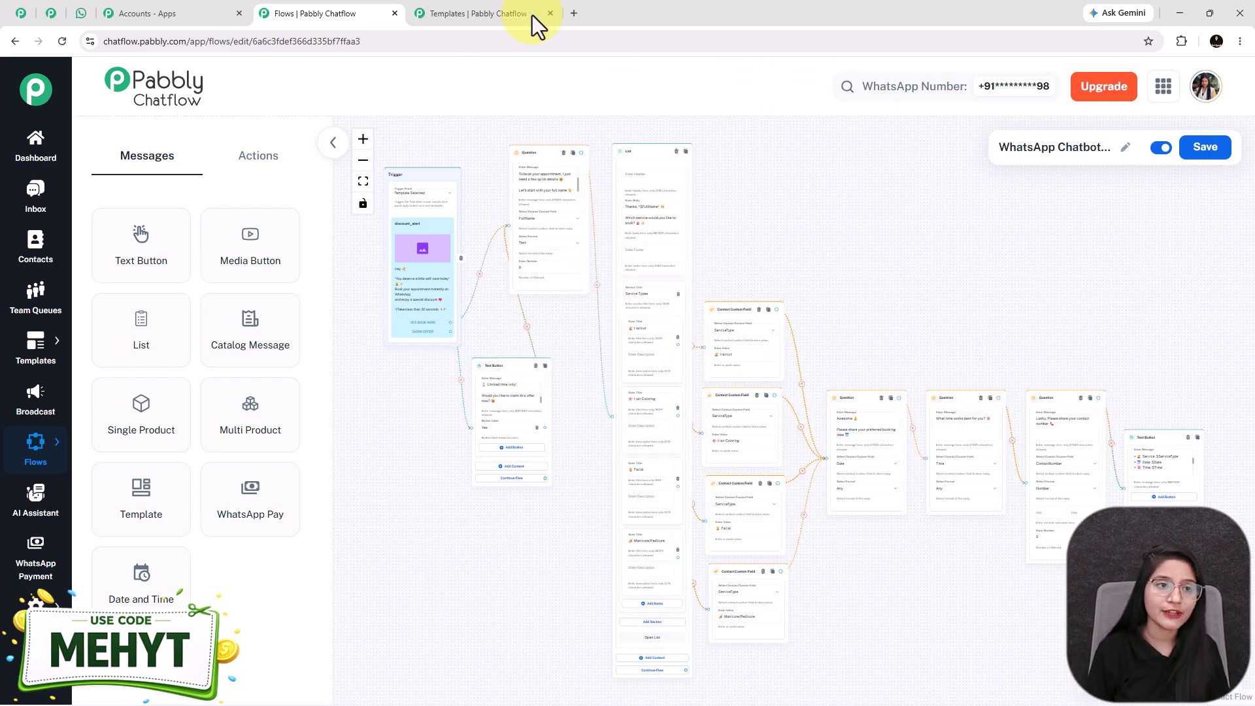
{"action": "left_click", "coordinate": [81, 13]}
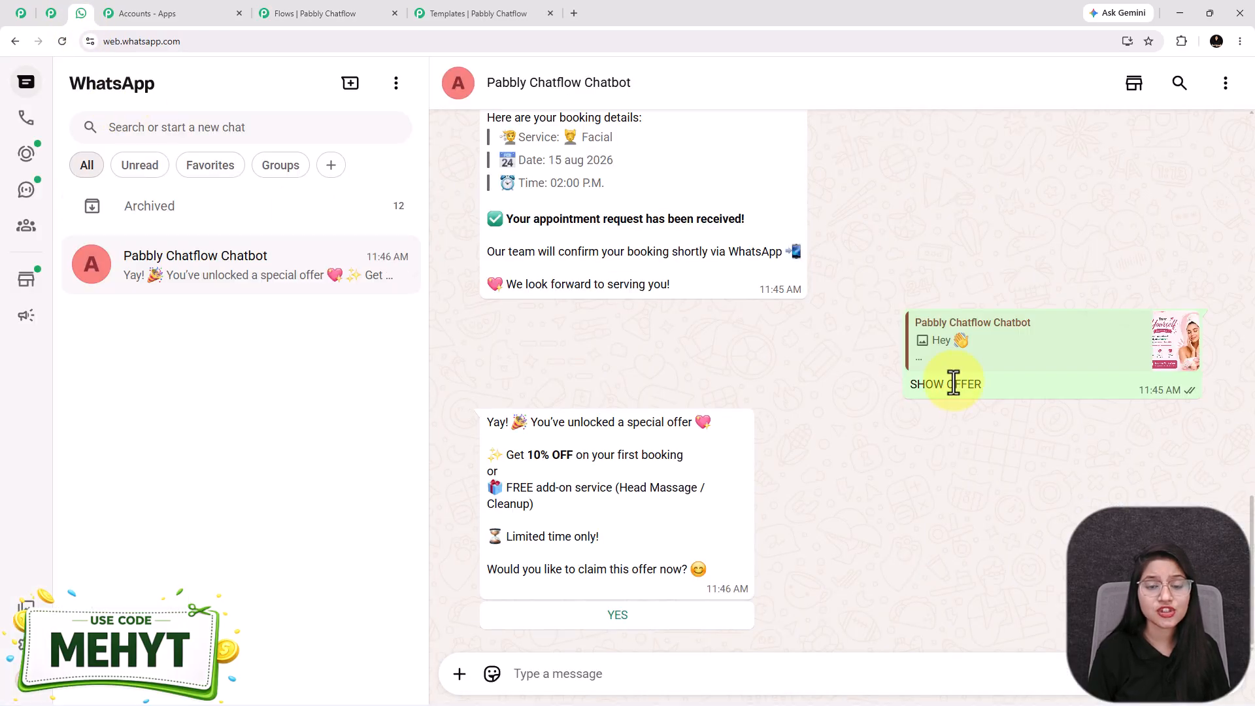
Scroll through the WhatsApp booking conversation, glance at the flow, then open pabbly.com/chatflow
{"action": "left_click", "coordinate": [953, 387]}
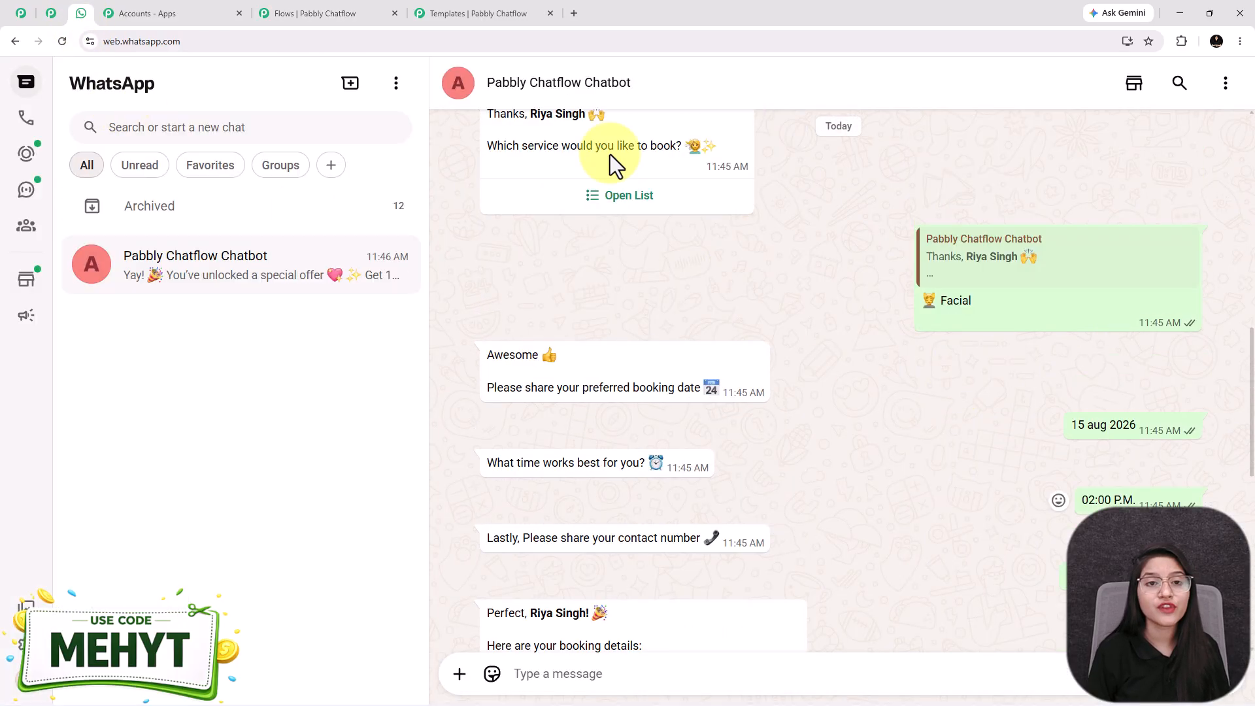
{"action": "left_click", "coordinate": [307, 12]}
{"action": "left_click_drag", "start_coordinate": [995, 661], "coordinate": [985, 636]}
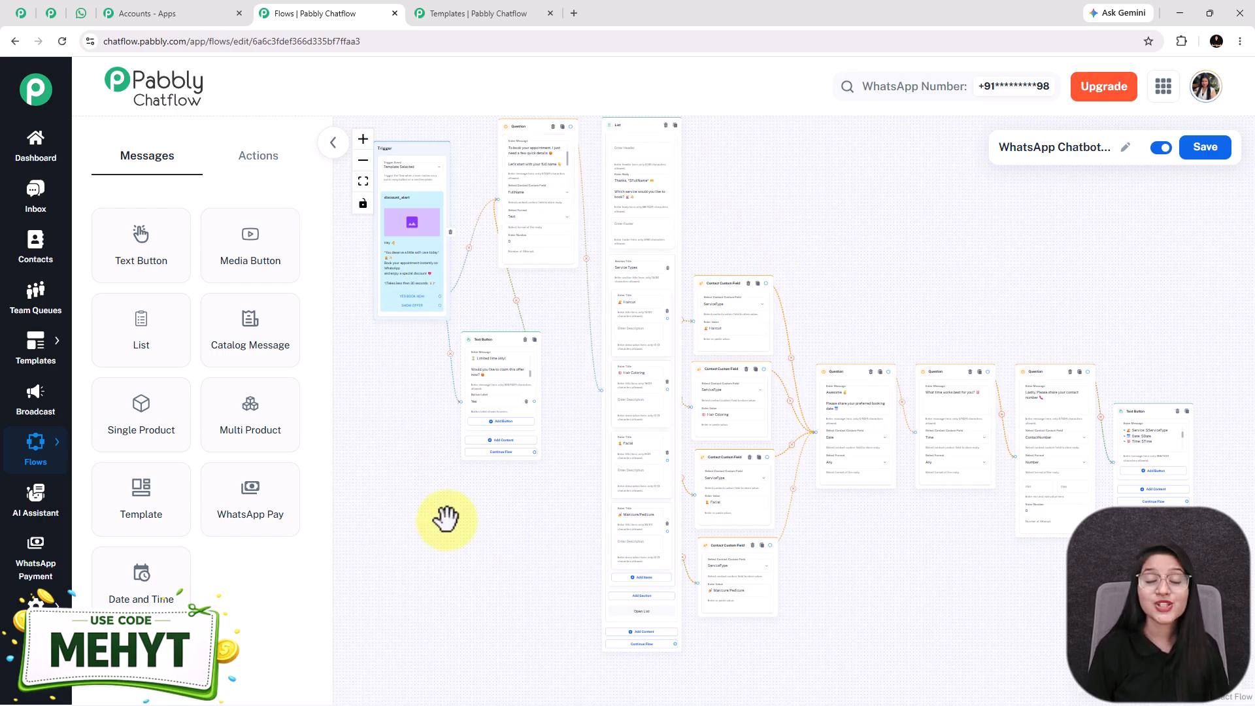
{"action": "left_click", "coordinate": [80, 16]}
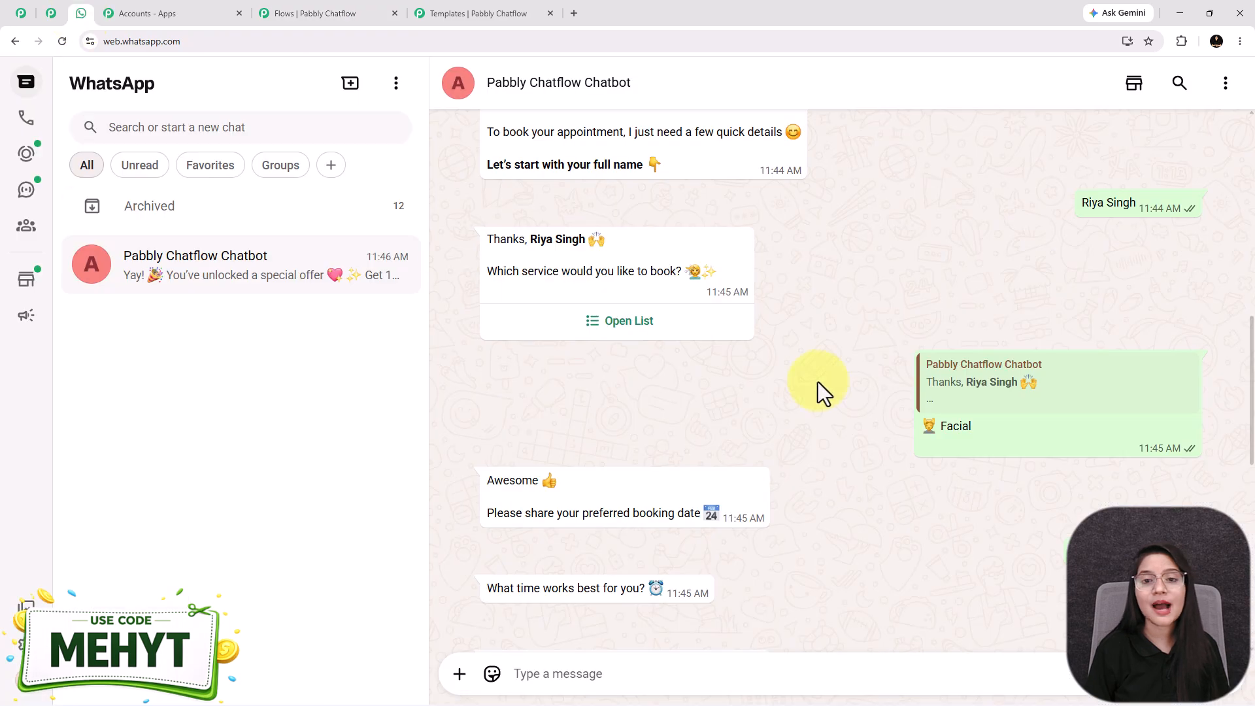
{"action": "scroll", "coordinate": [819, 382], "scroll_direction": "up", "scroll_amount": 7}
{"action": "scroll", "coordinate": [820, 382], "scroll_direction": "up", "scroll_amount": 3}
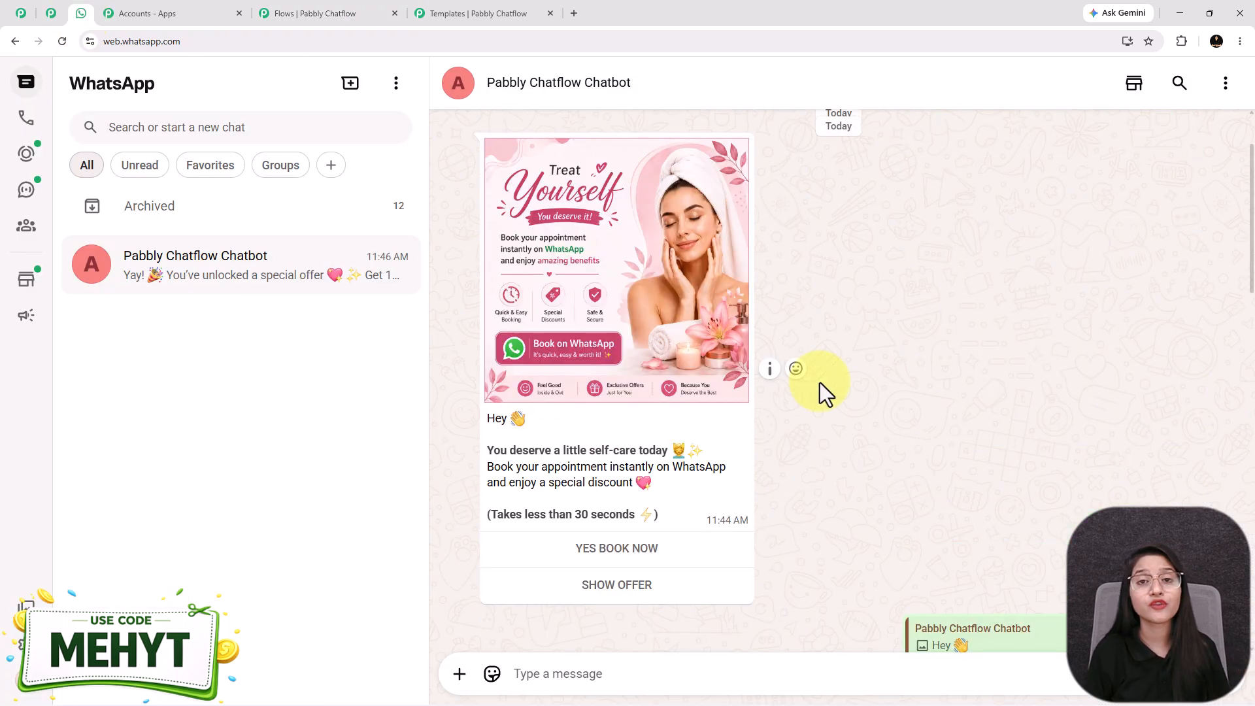
{"action": "scroll", "coordinate": [819, 382], "scroll_direction": "down", "scroll_amount": 7}
{"action": "scroll", "coordinate": [818, 383], "scroll_direction": "down", "scroll_amount": 5}
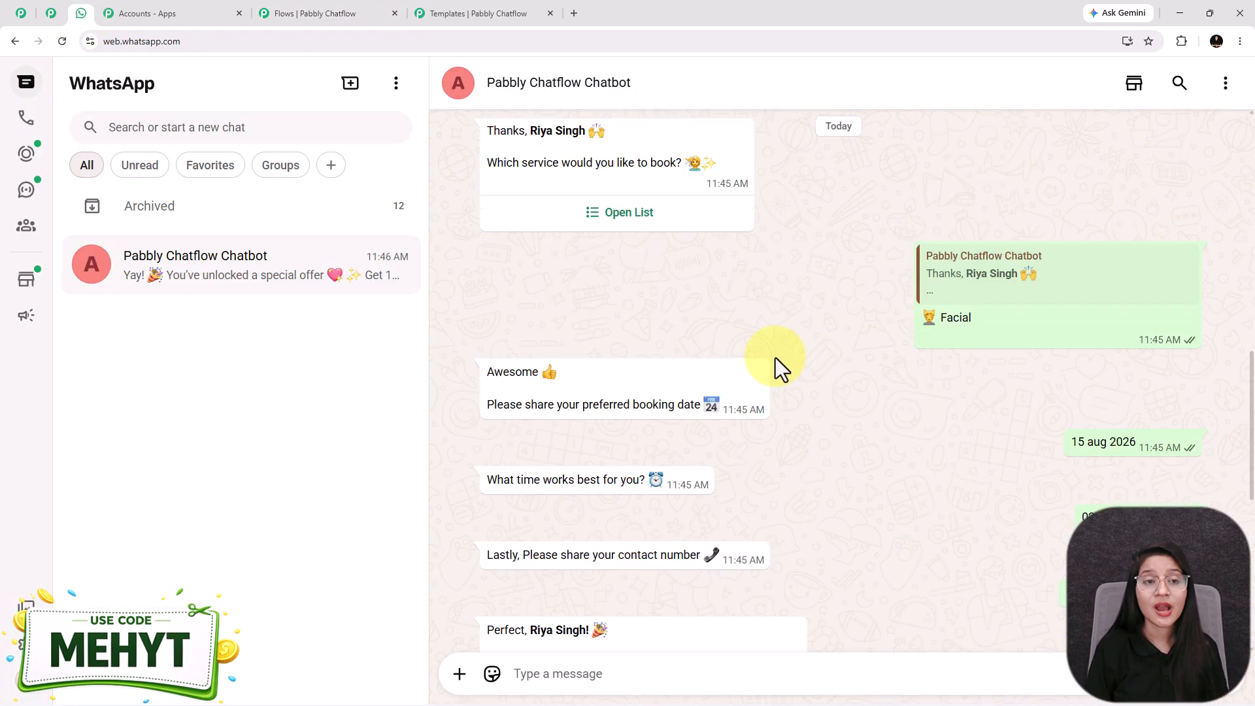
{"action": "left_click", "coordinate": [21, 14]}
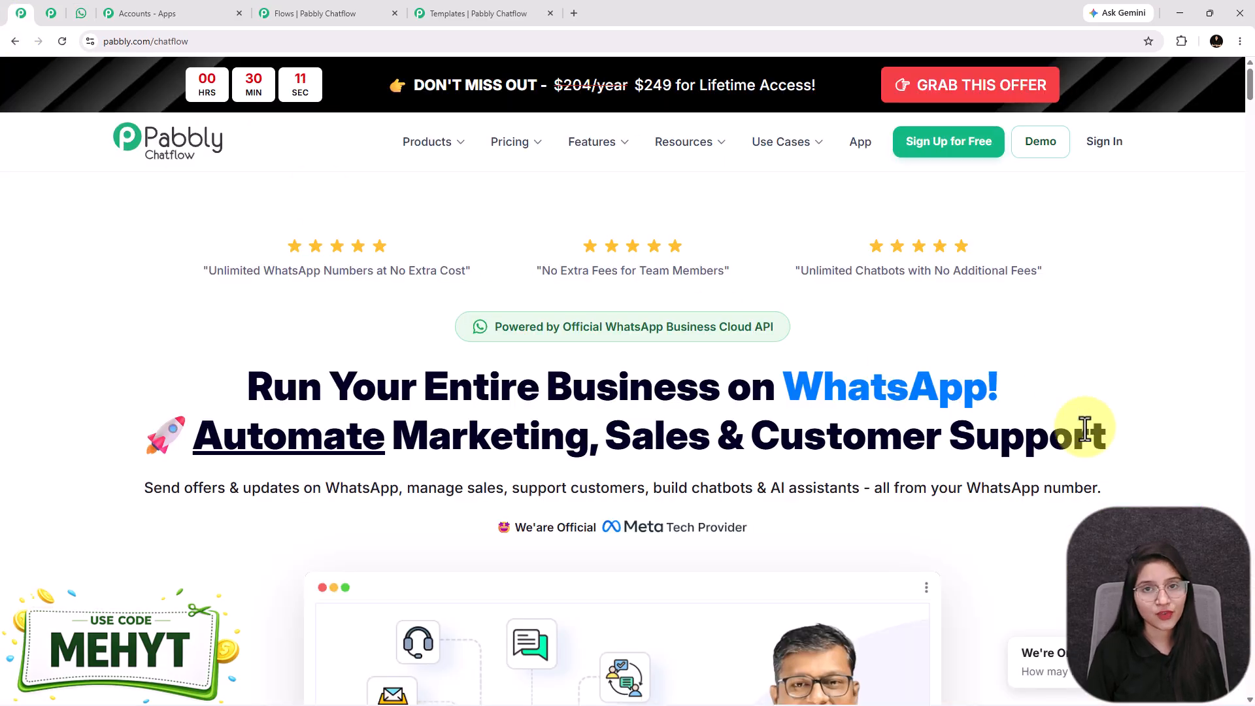